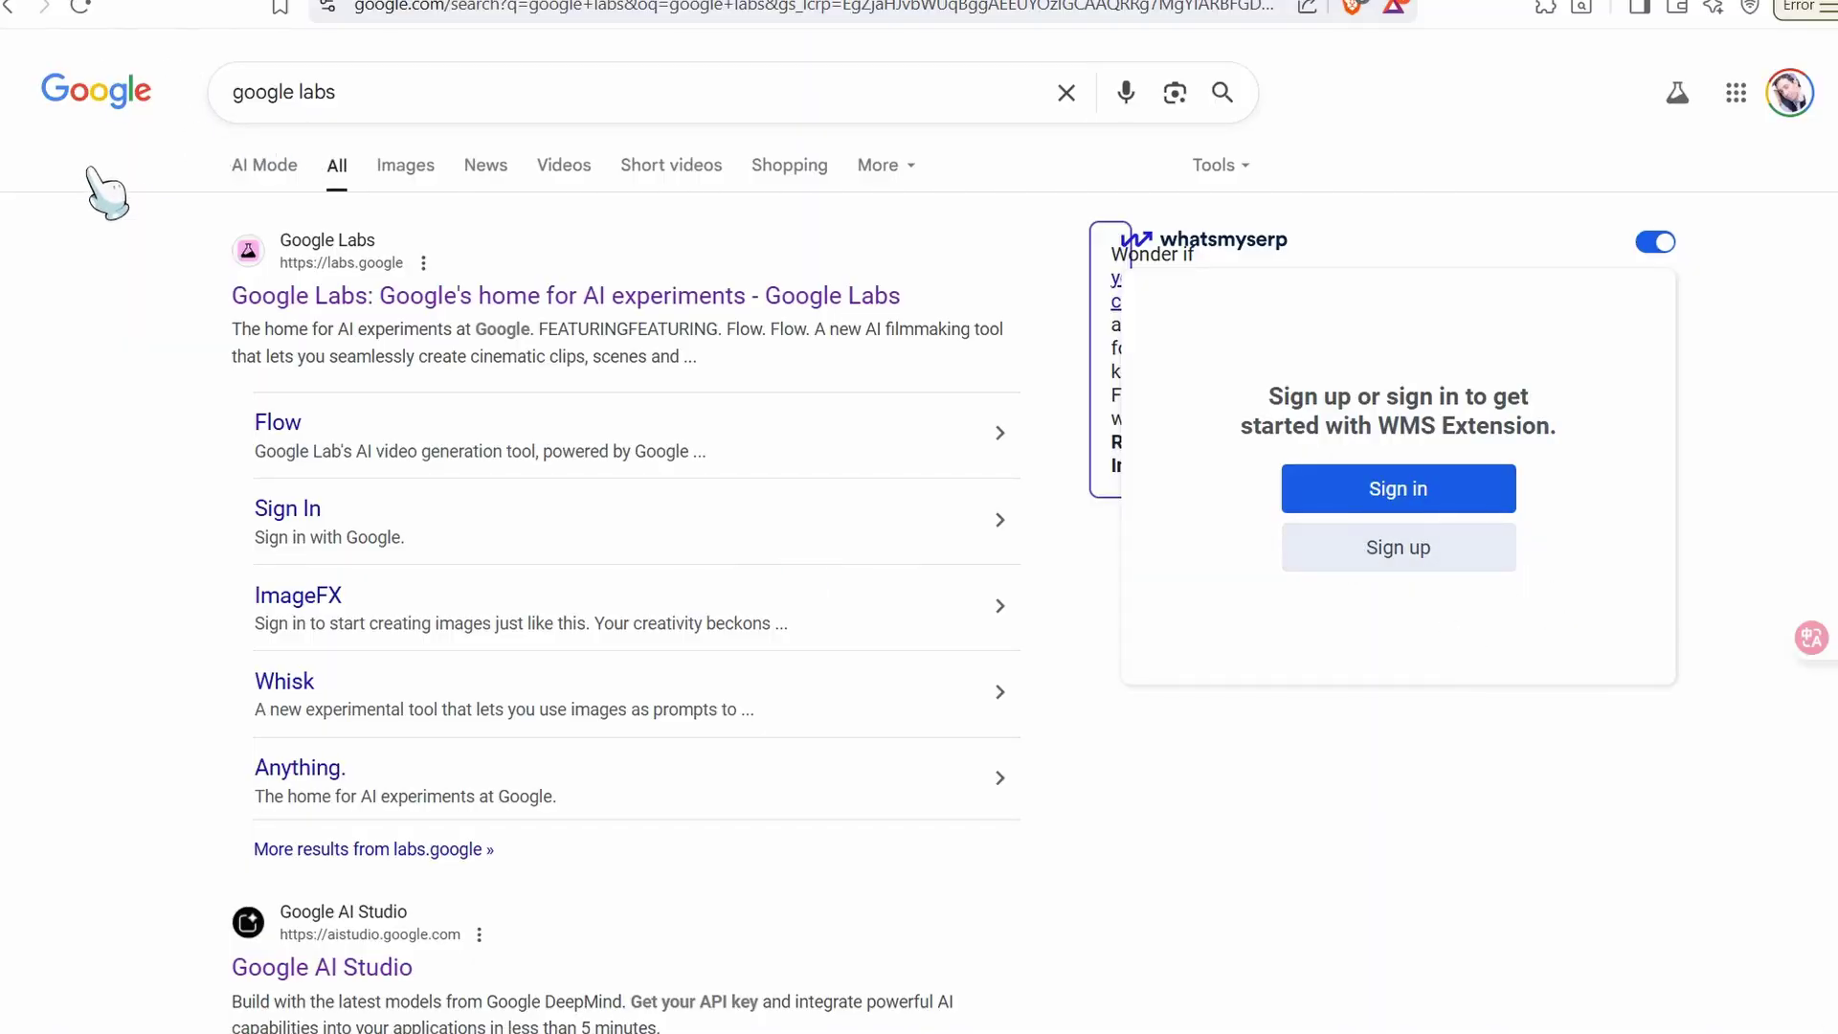
# Open the Google Labs result and scroll down to the Recommended AI Tools cards
pyautogui.click(416, 297)
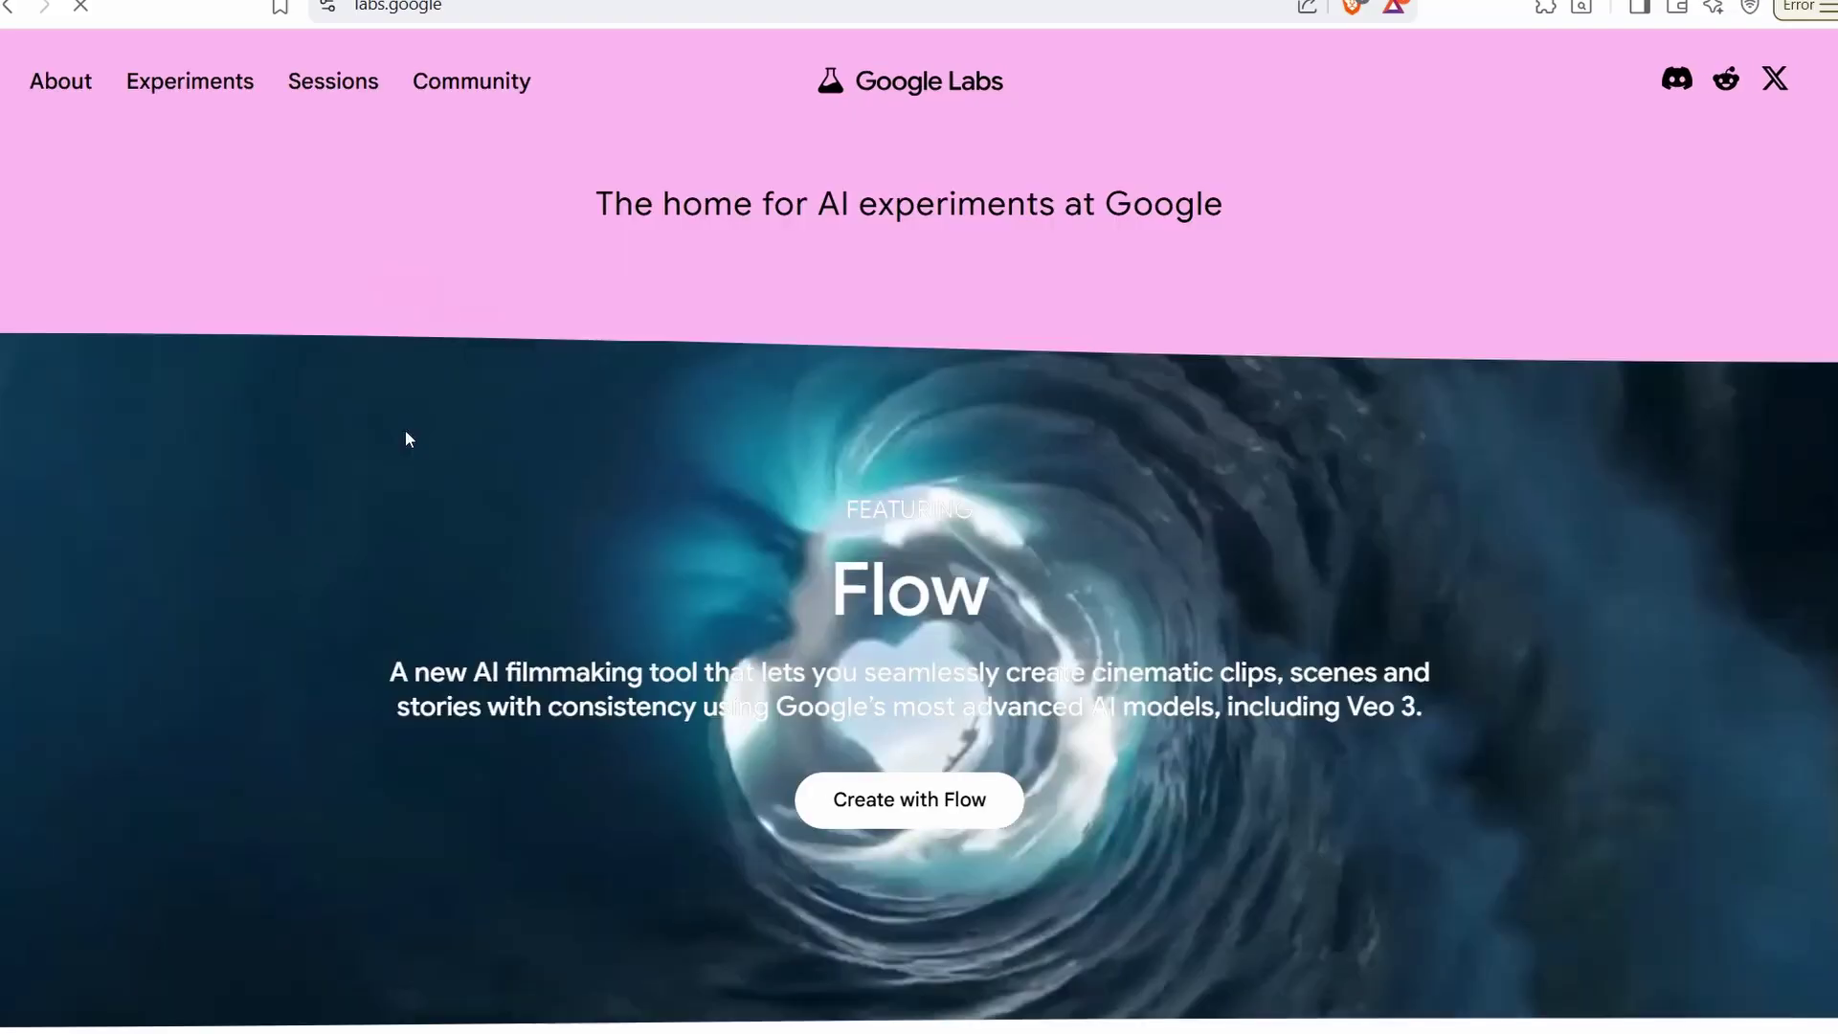
pyautogui.scroll(-15, 406, 438)
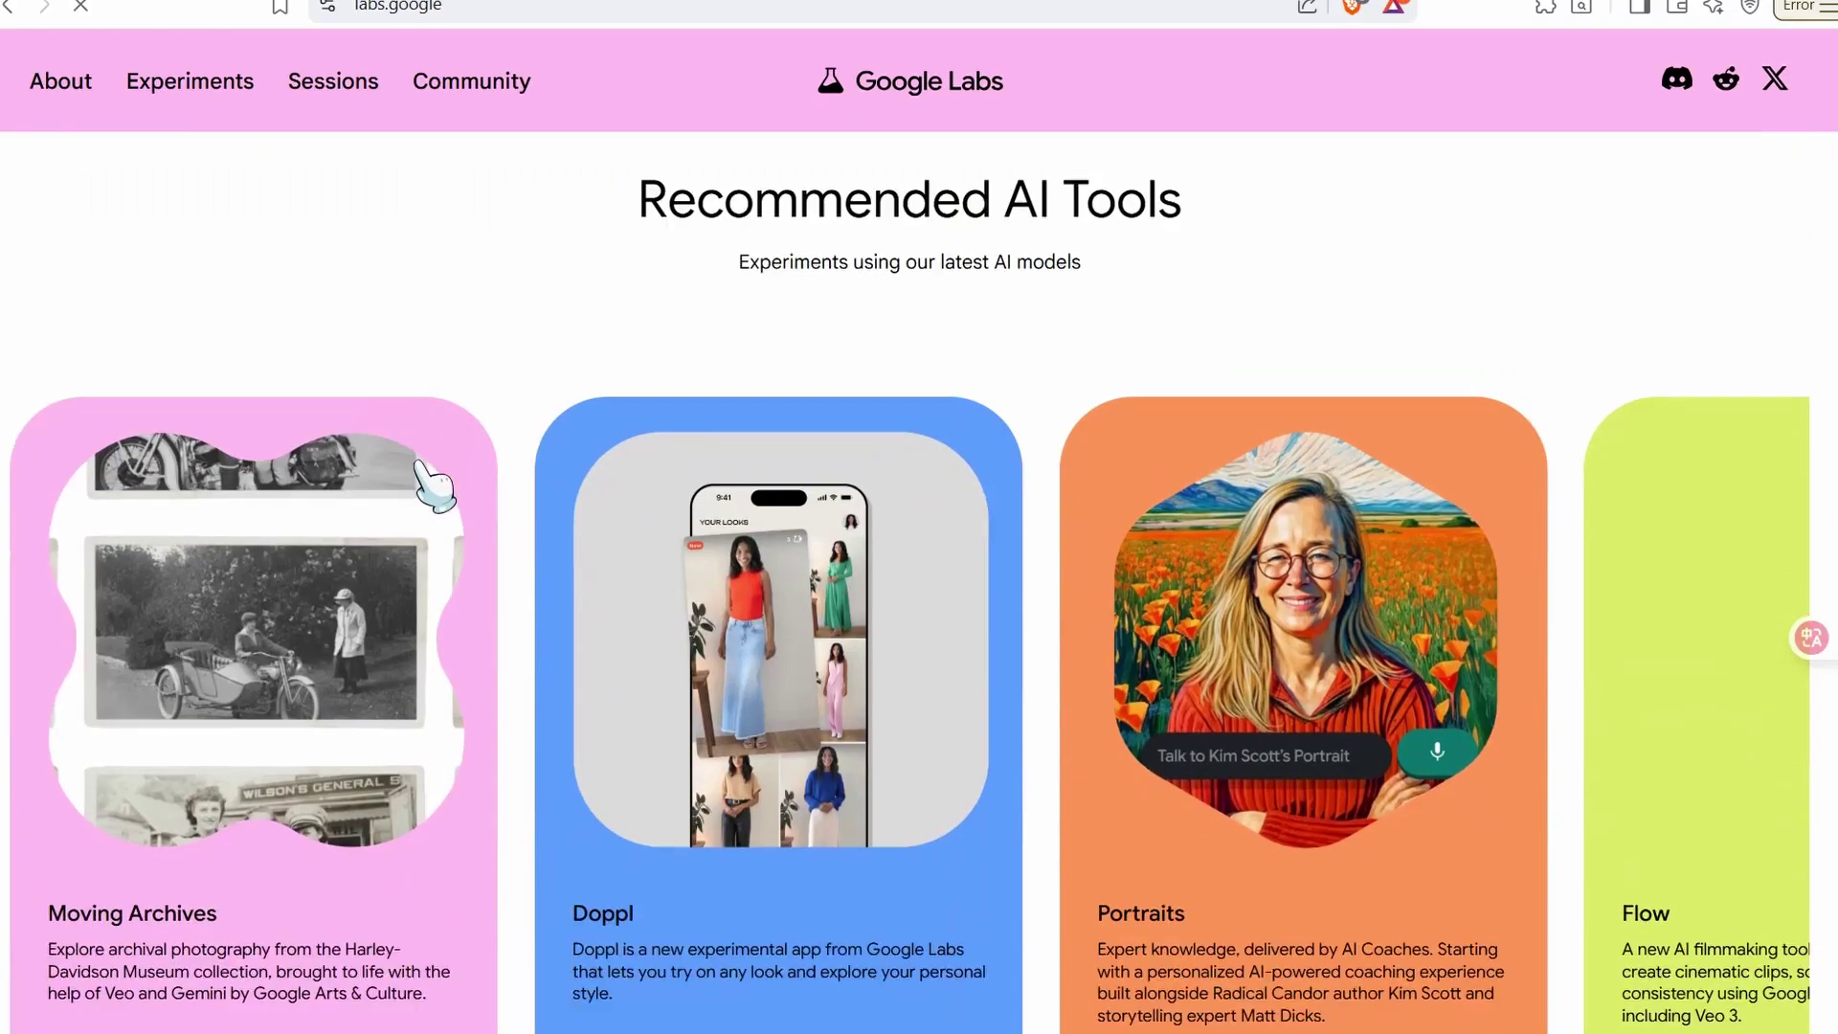
pyautogui.scroll(-2, 435, 485)
pyautogui.scroll(-4, 436, 486)
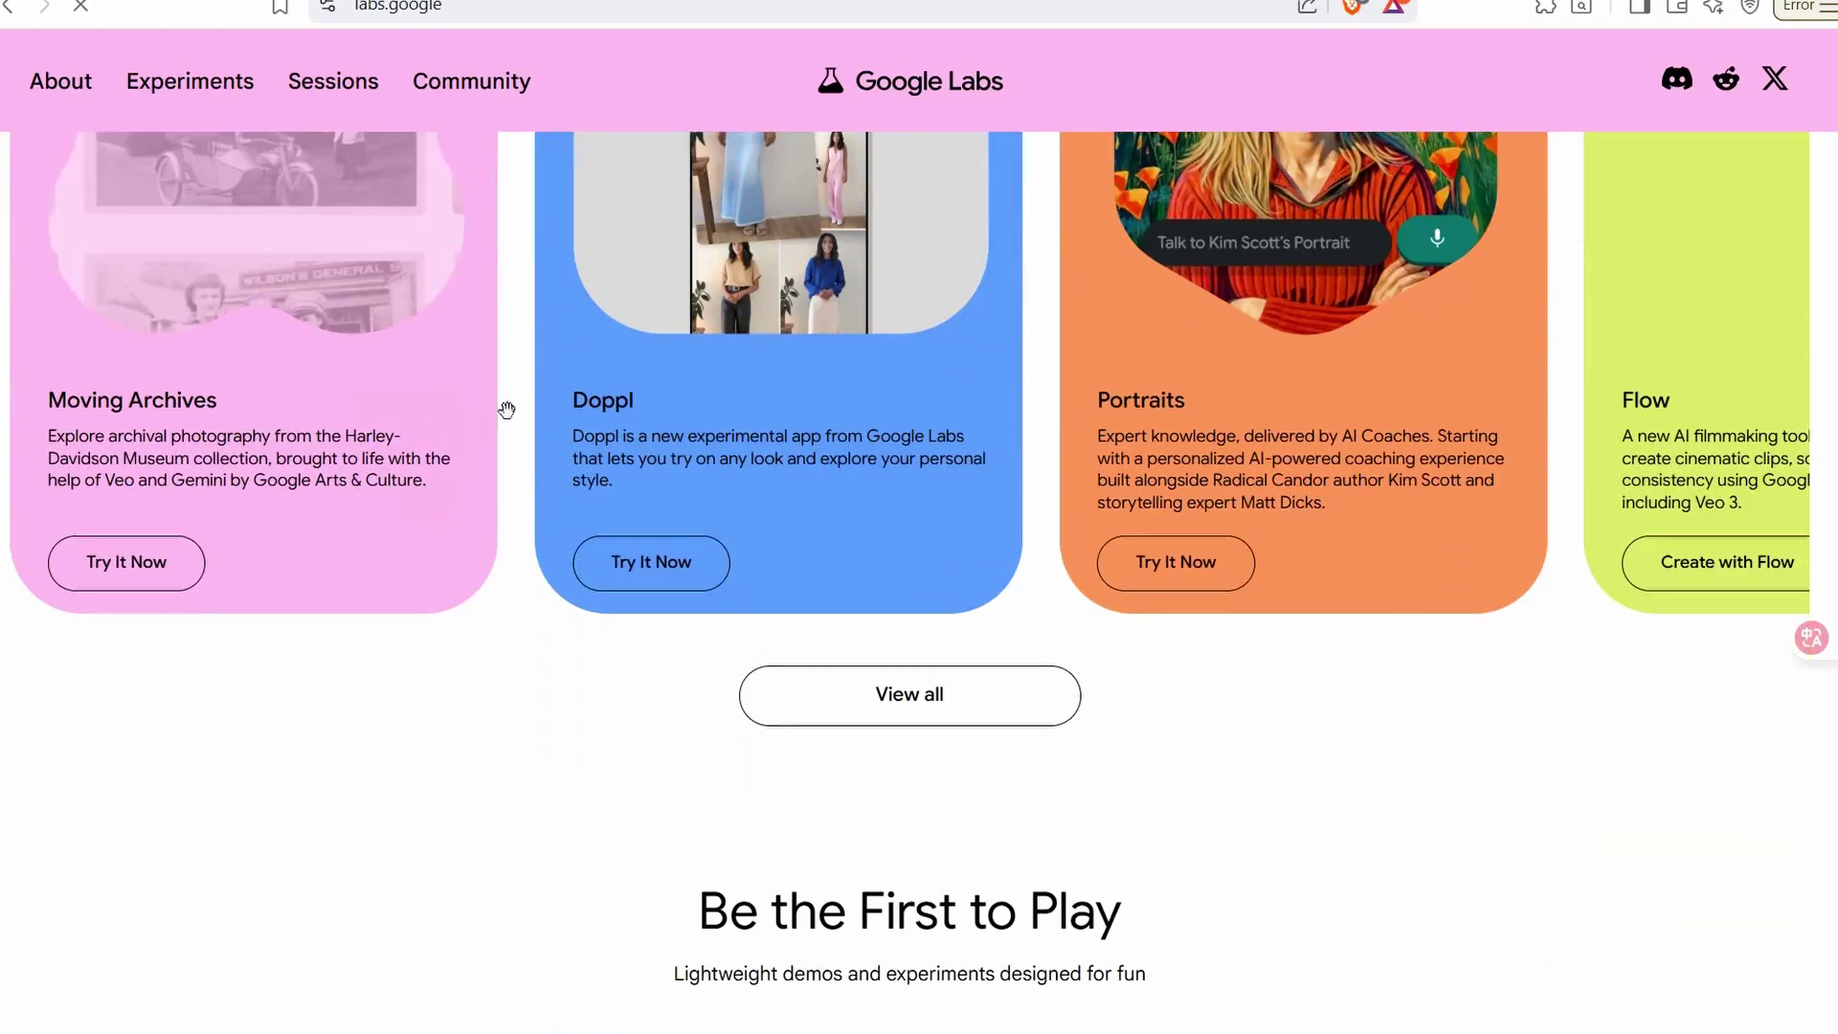
pyautogui.scroll(-3, 476, 537)
pyautogui.scroll(4, 463, 591)
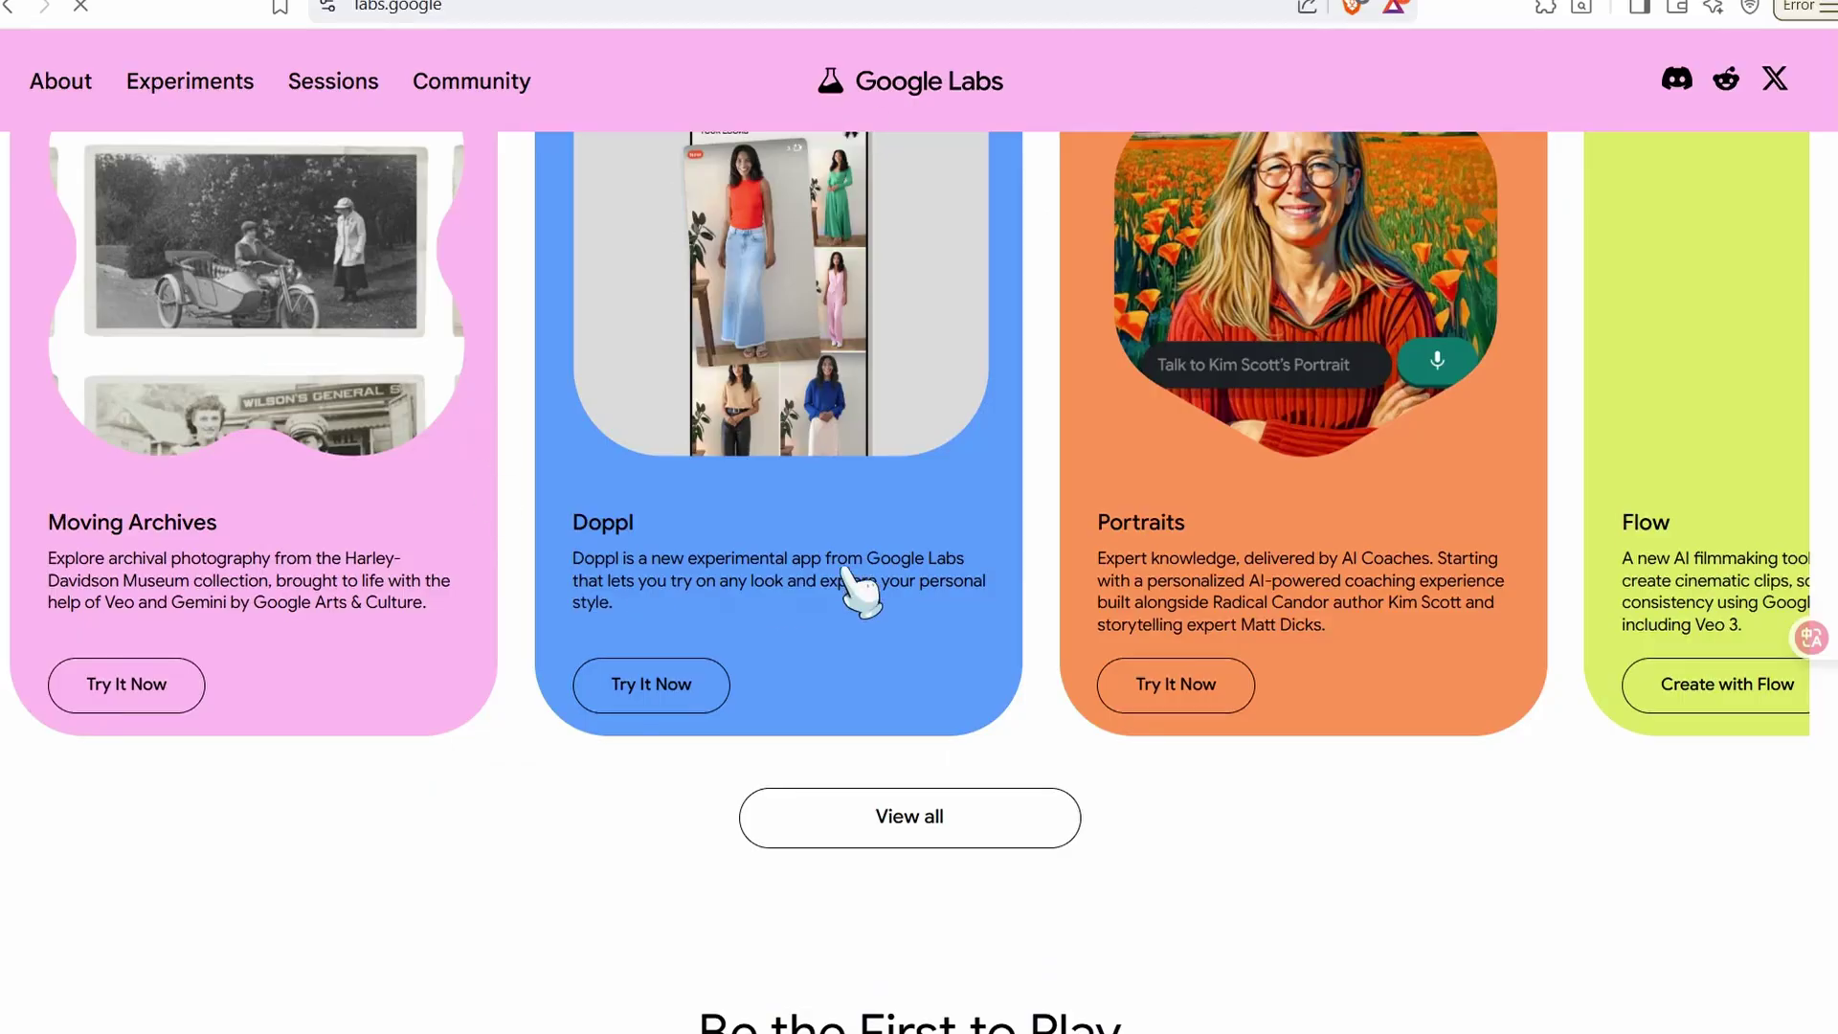
# View all Labs experiments, filter by Create, and launch Whisk with Try It Now
pyautogui.scroll(3, 847, 584)
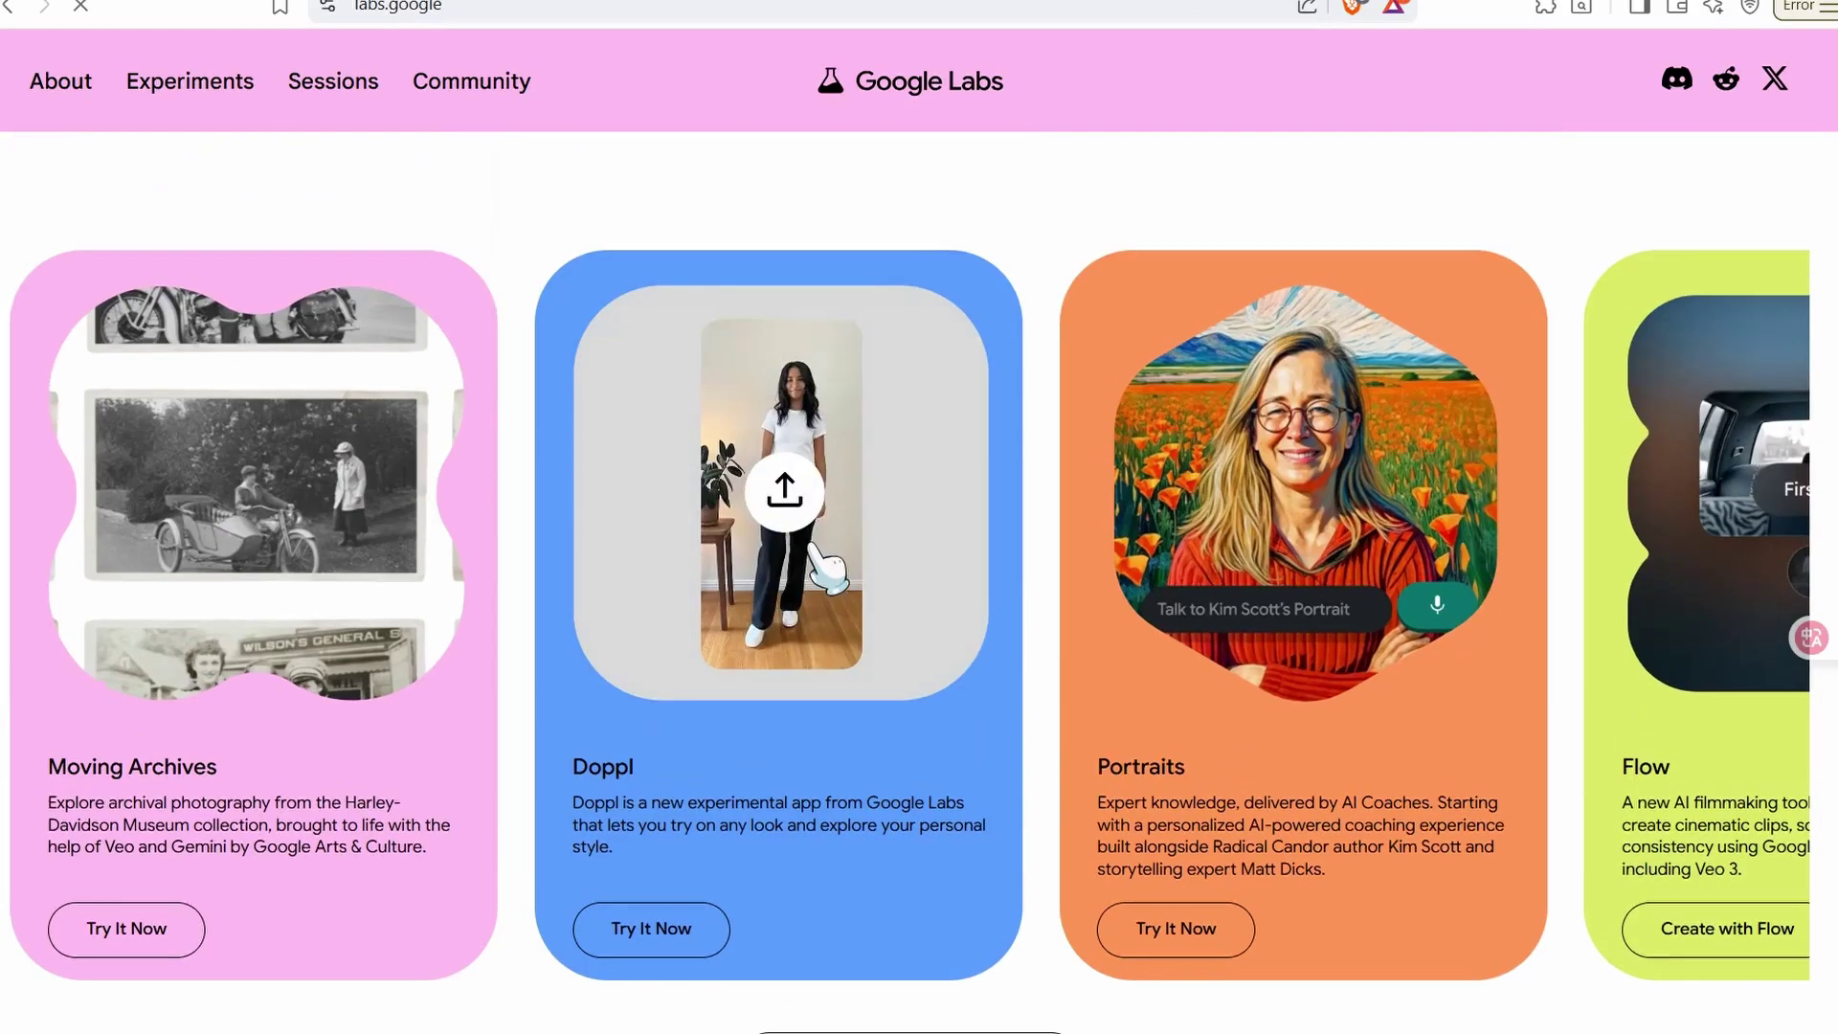
pyautogui.scroll(-5, 546, 958)
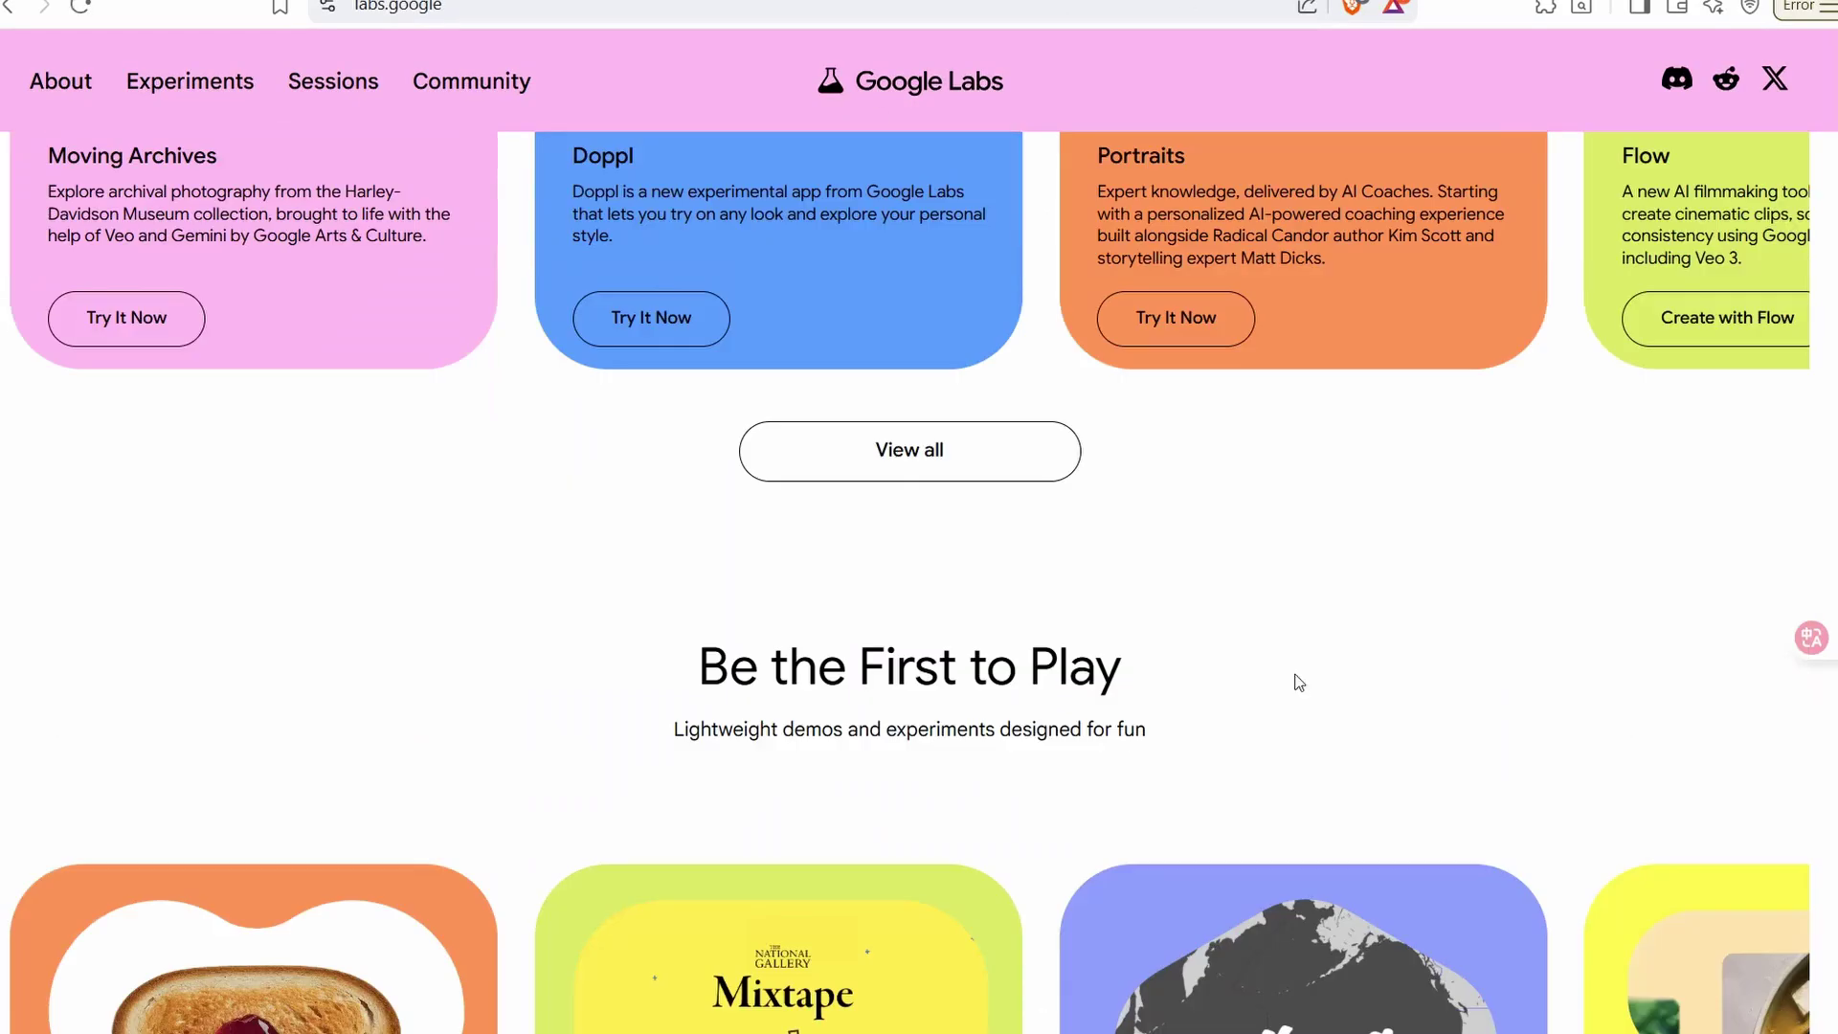
pyautogui.click(902, 478)
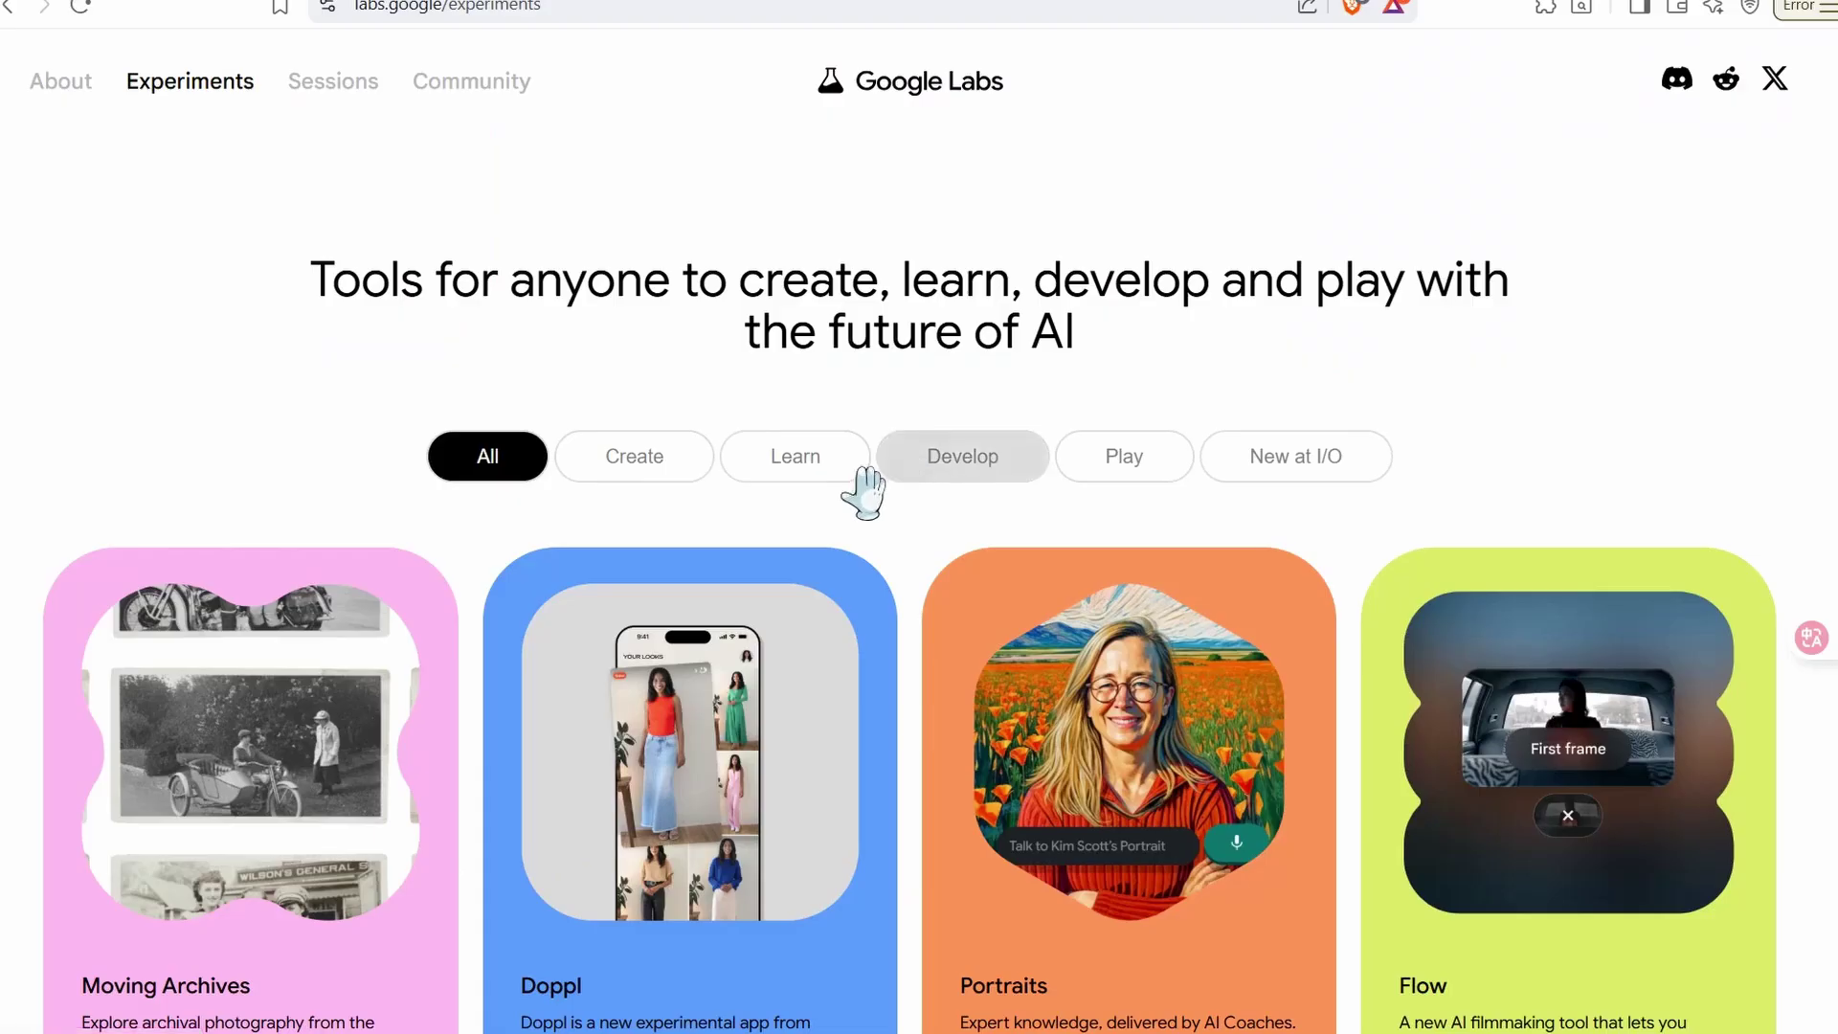
pyautogui.click(640, 478)
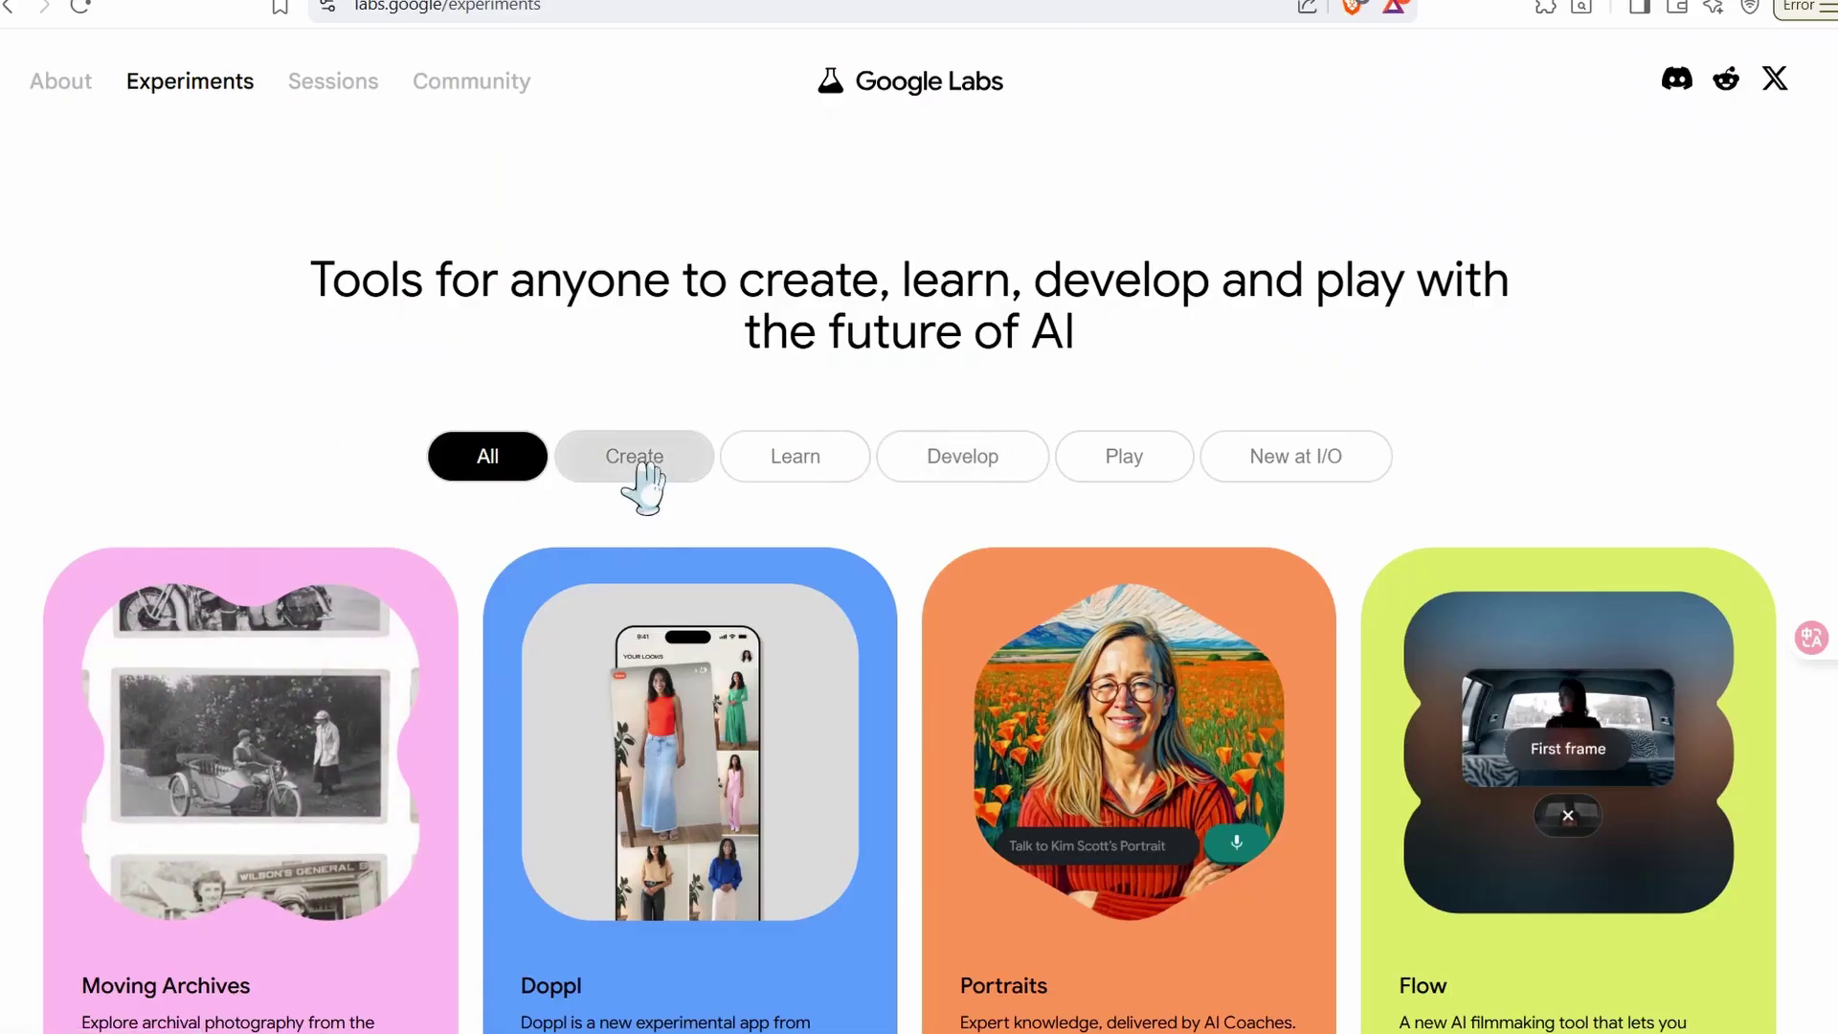
pyautogui.scroll(-4, 646, 484)
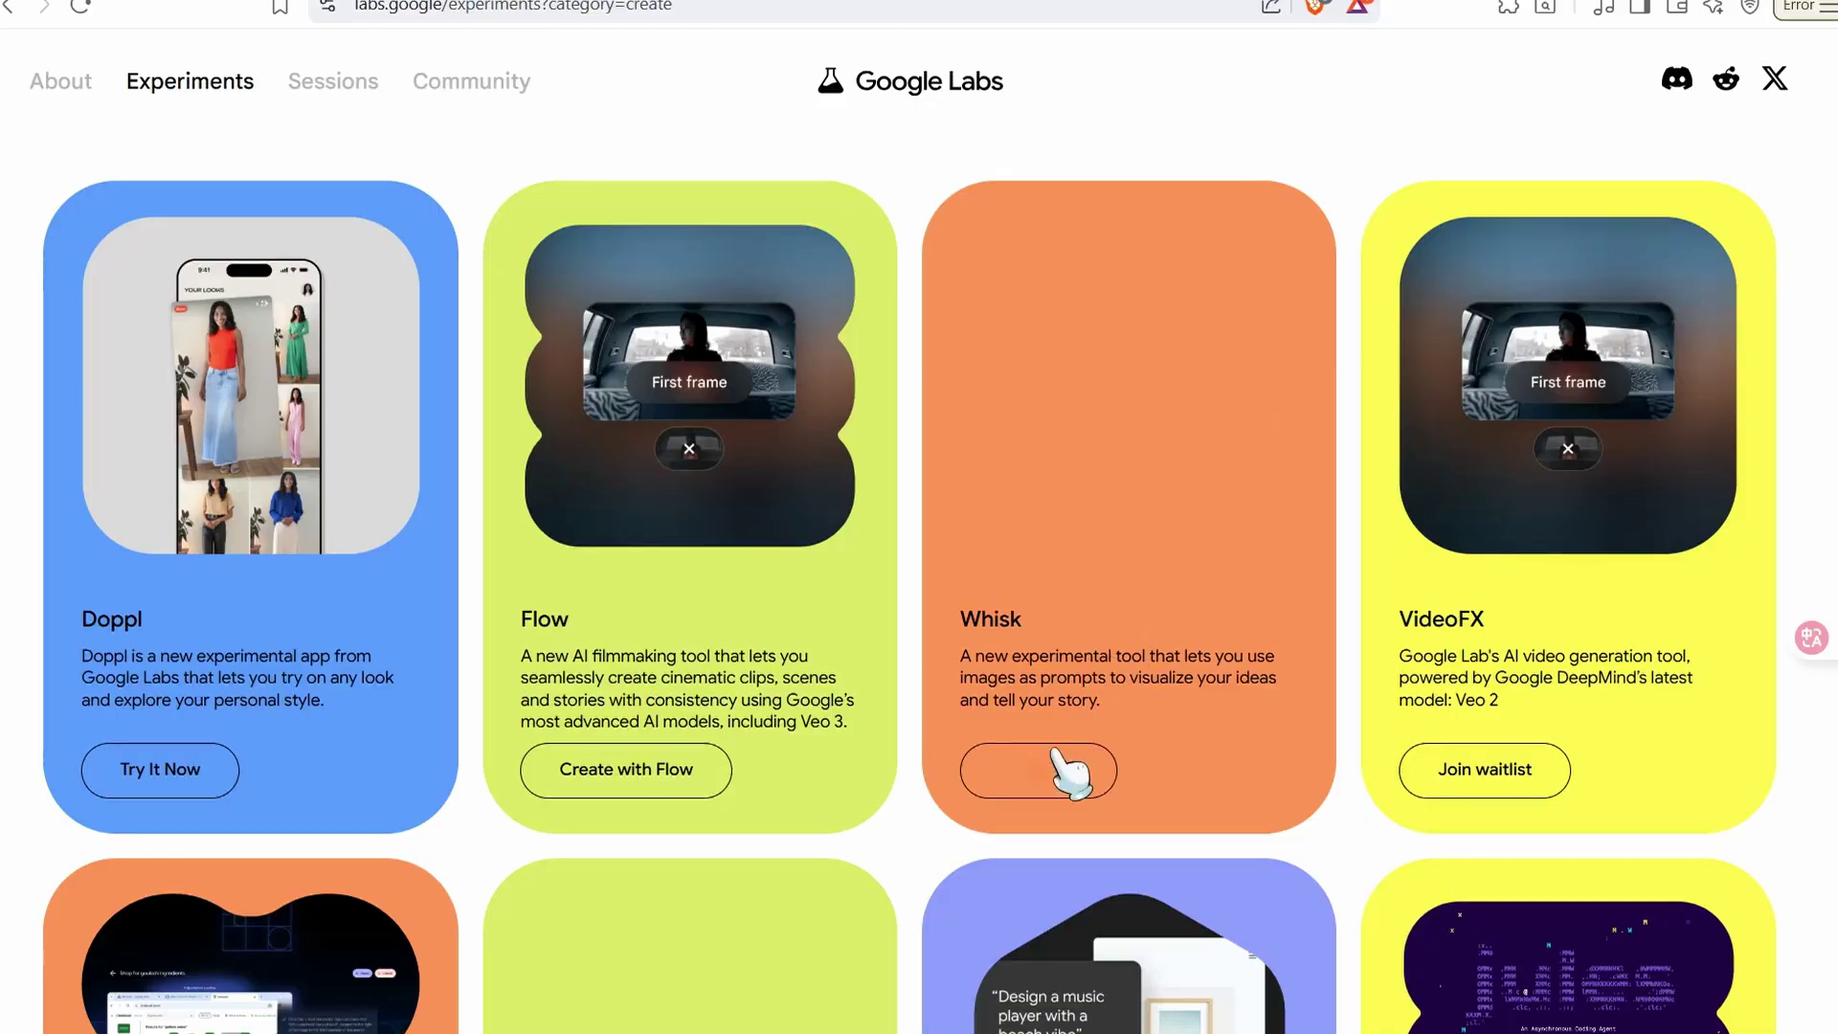
pyautogui.click(1037, 809)
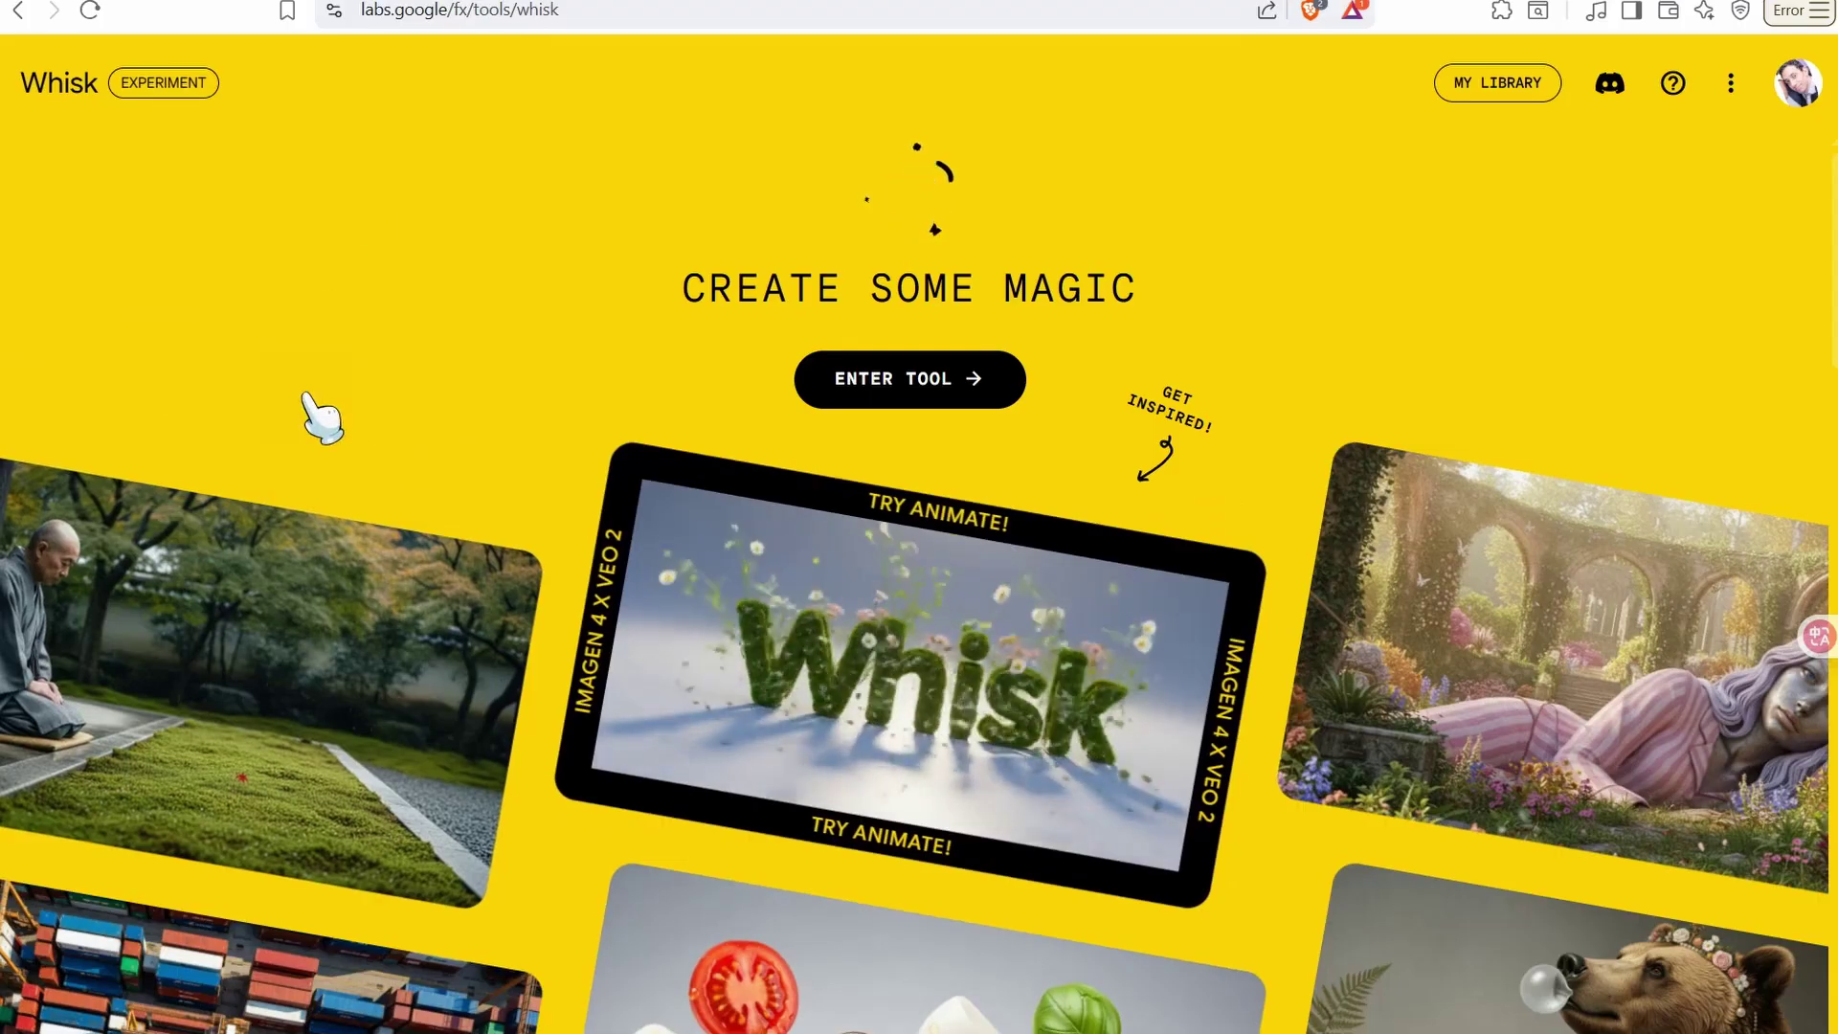
# Enter Whisk's empty workspace, then bring the ChatGPT mechanic-prompt window to the front
pyautogui.click(910, 400)
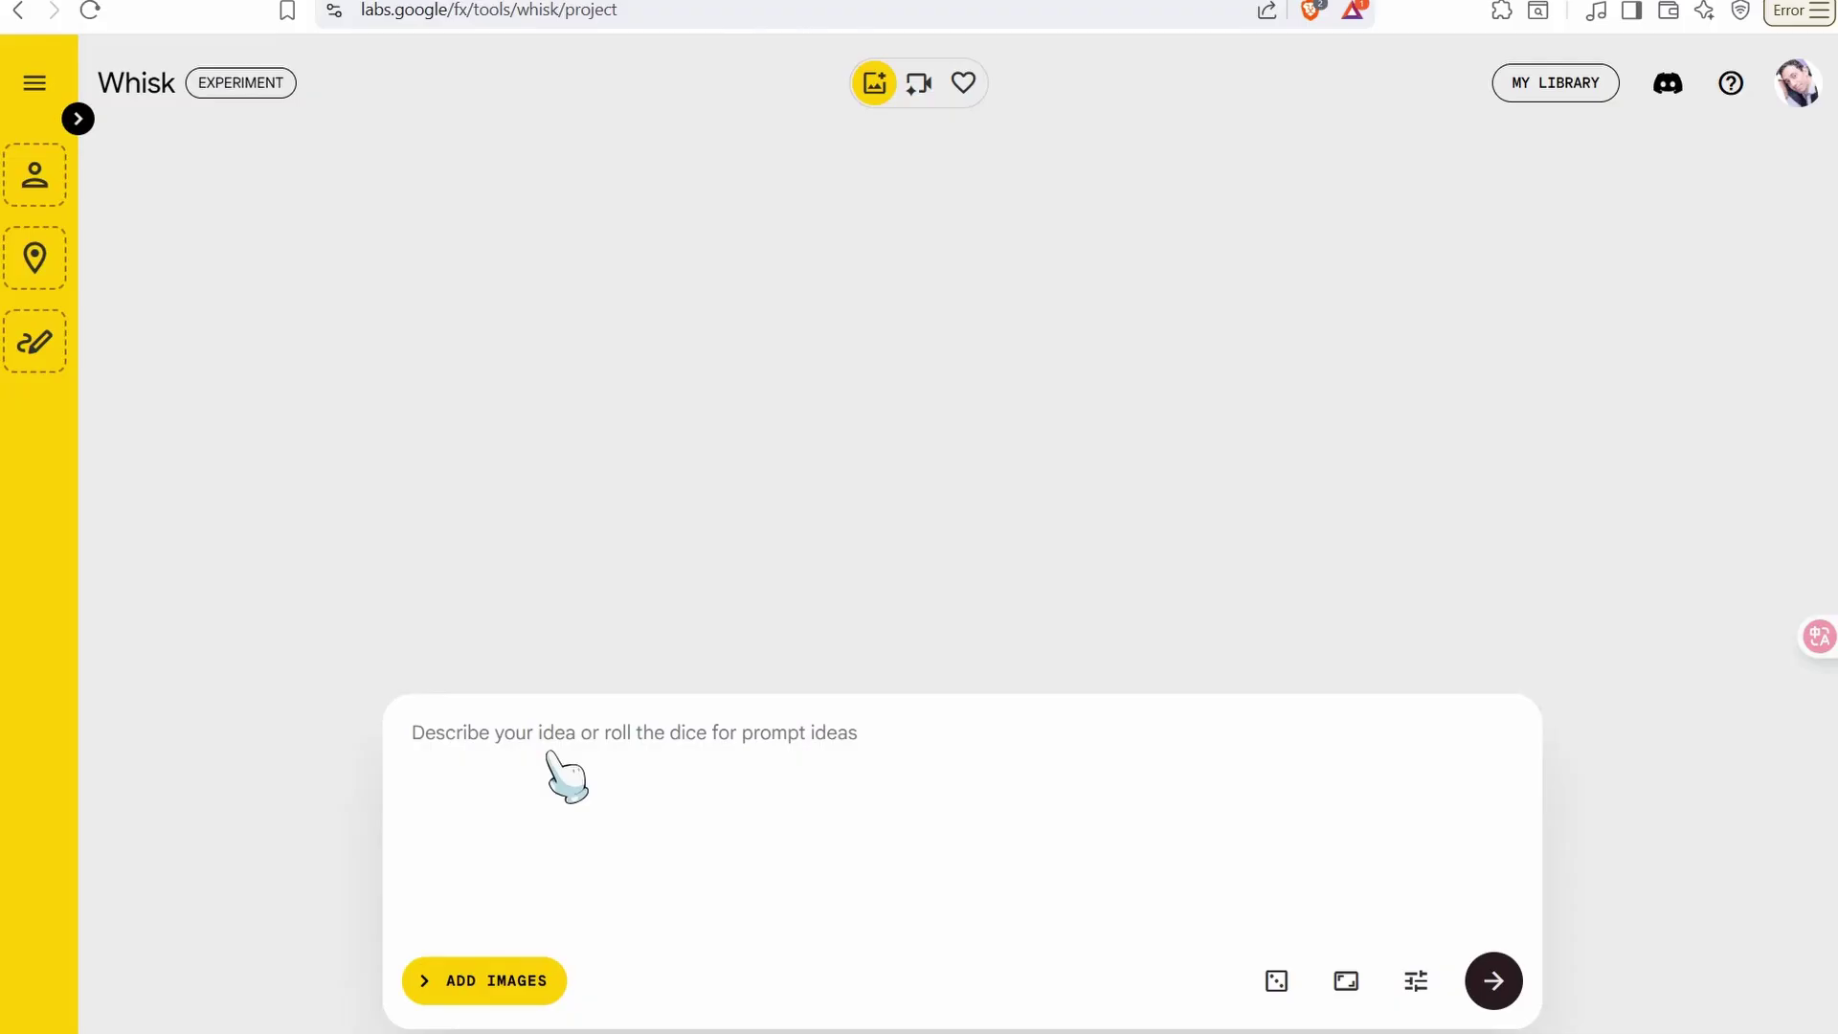
pyautogui.moveTo(260, 1032)
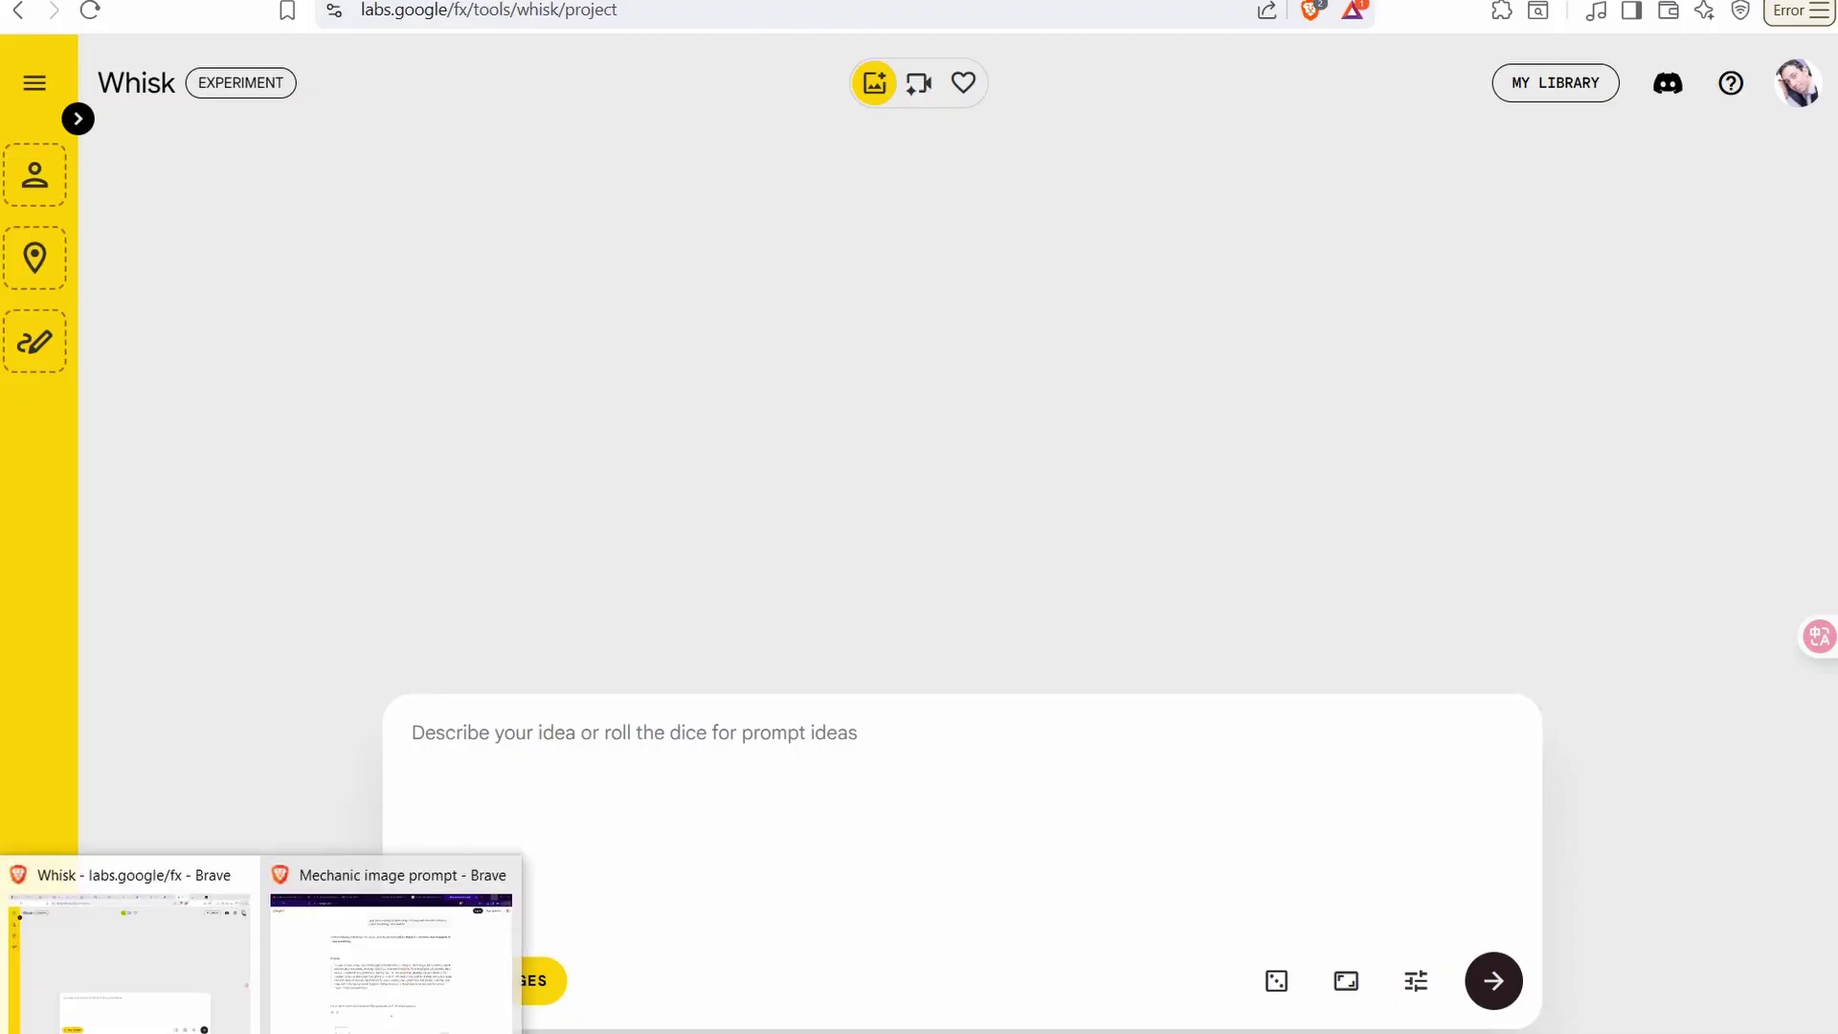
pyautogui.click(445, 958)
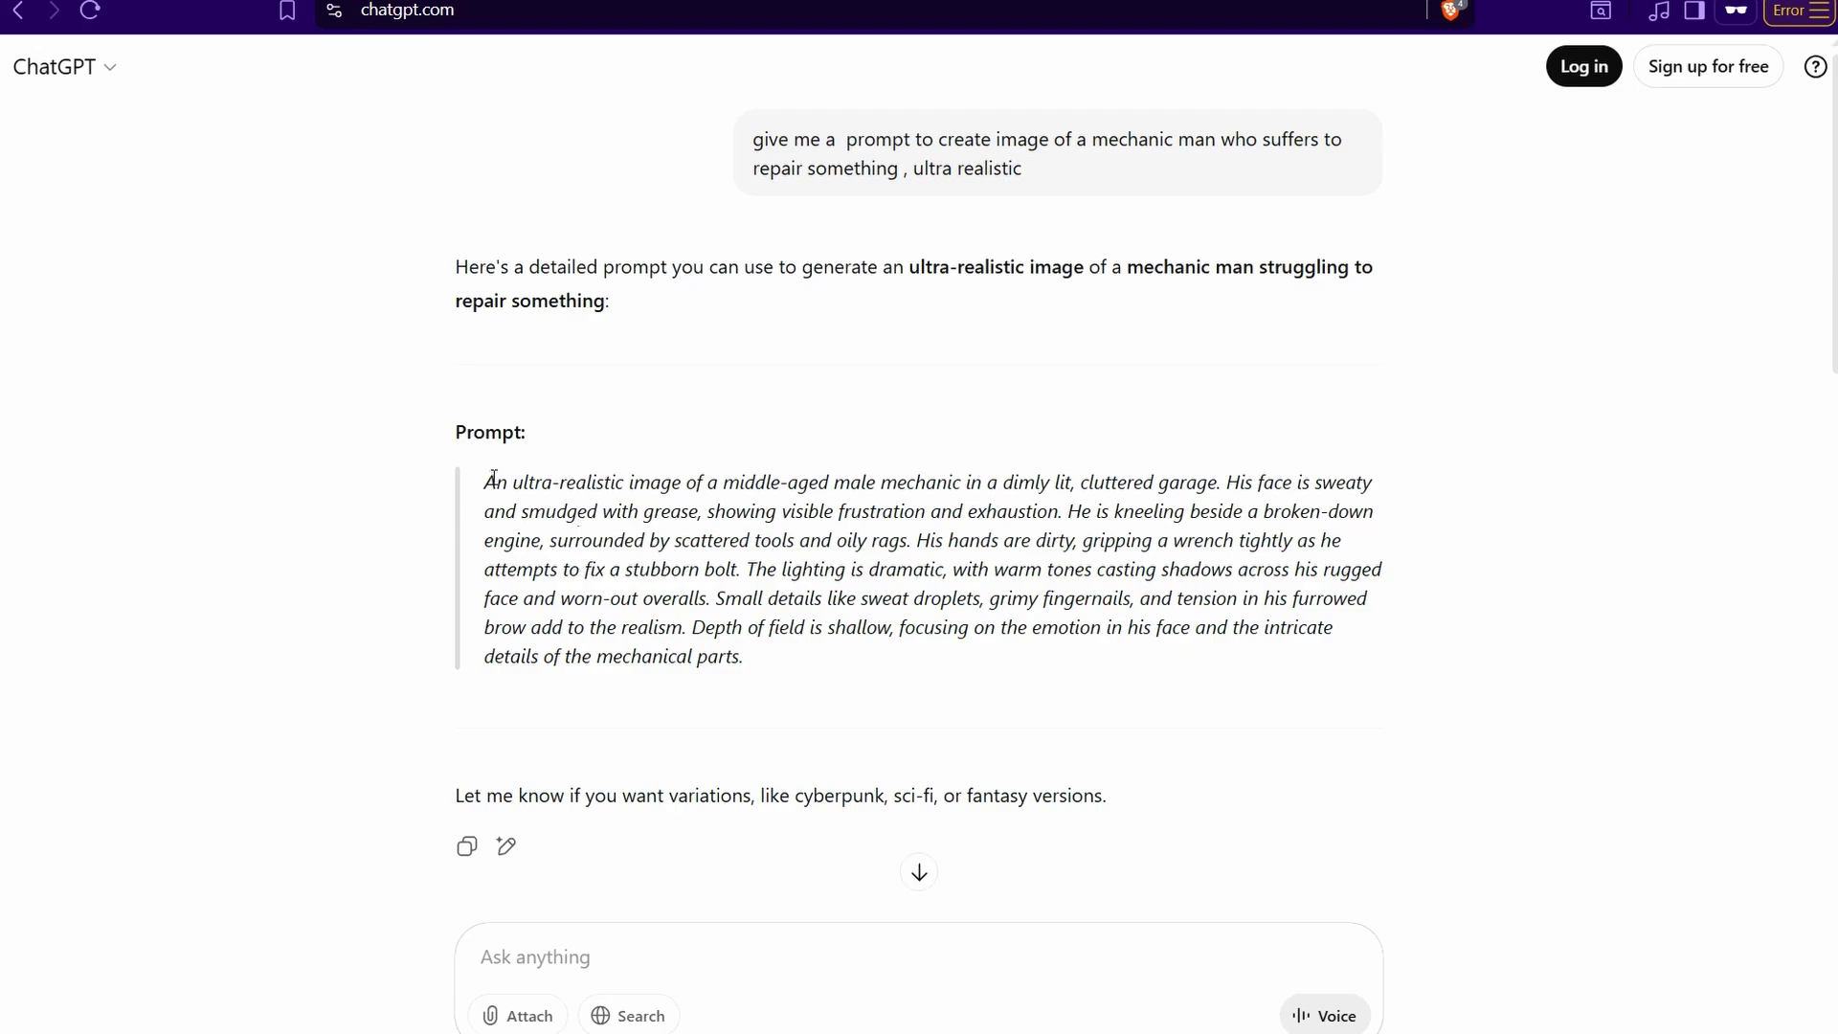
# Copy the ultra-realistic mechanic prompt paragraph from ChatGPT into Whisk's prompt box
pyautogui.moveTo(487, 478); pyautogui.dragTo(773, 660)
pyautogui.hotkey('ctrl', 'c')
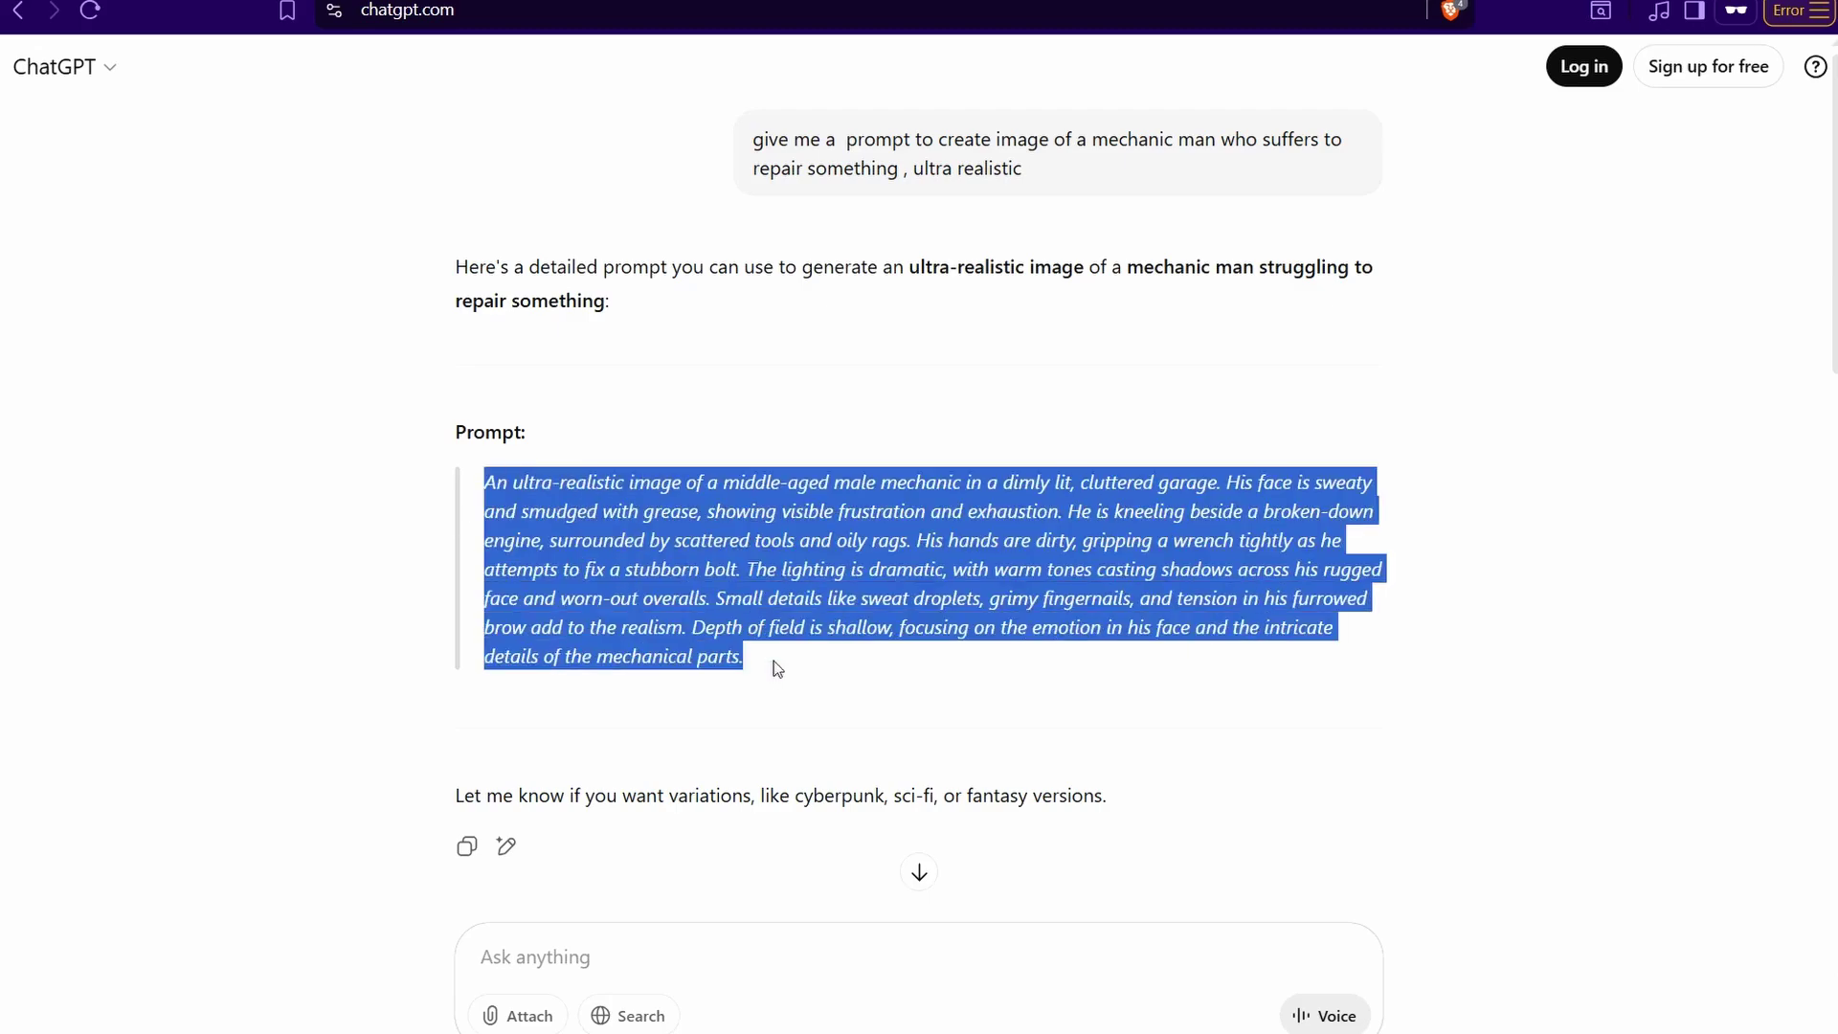
pyautogui.rightClick(725, 595)
pyautogui.click(795, 622)
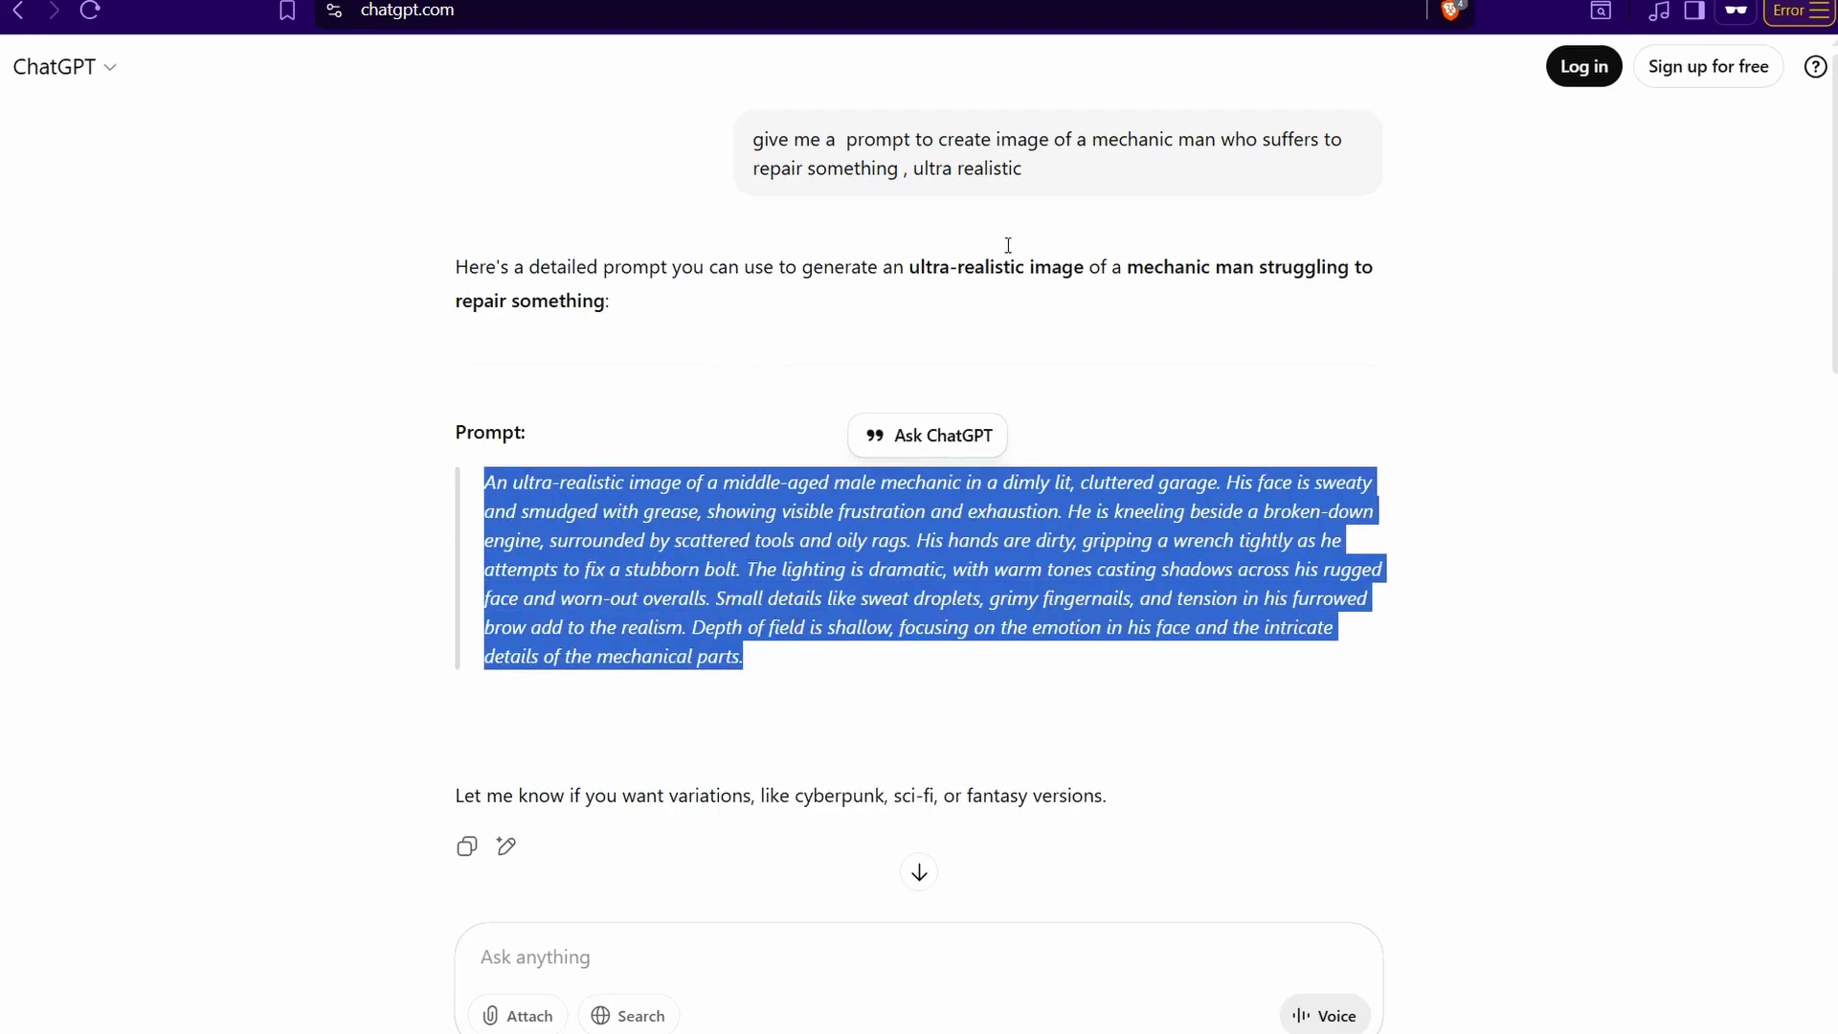
pyautogui.click(260, 1032)
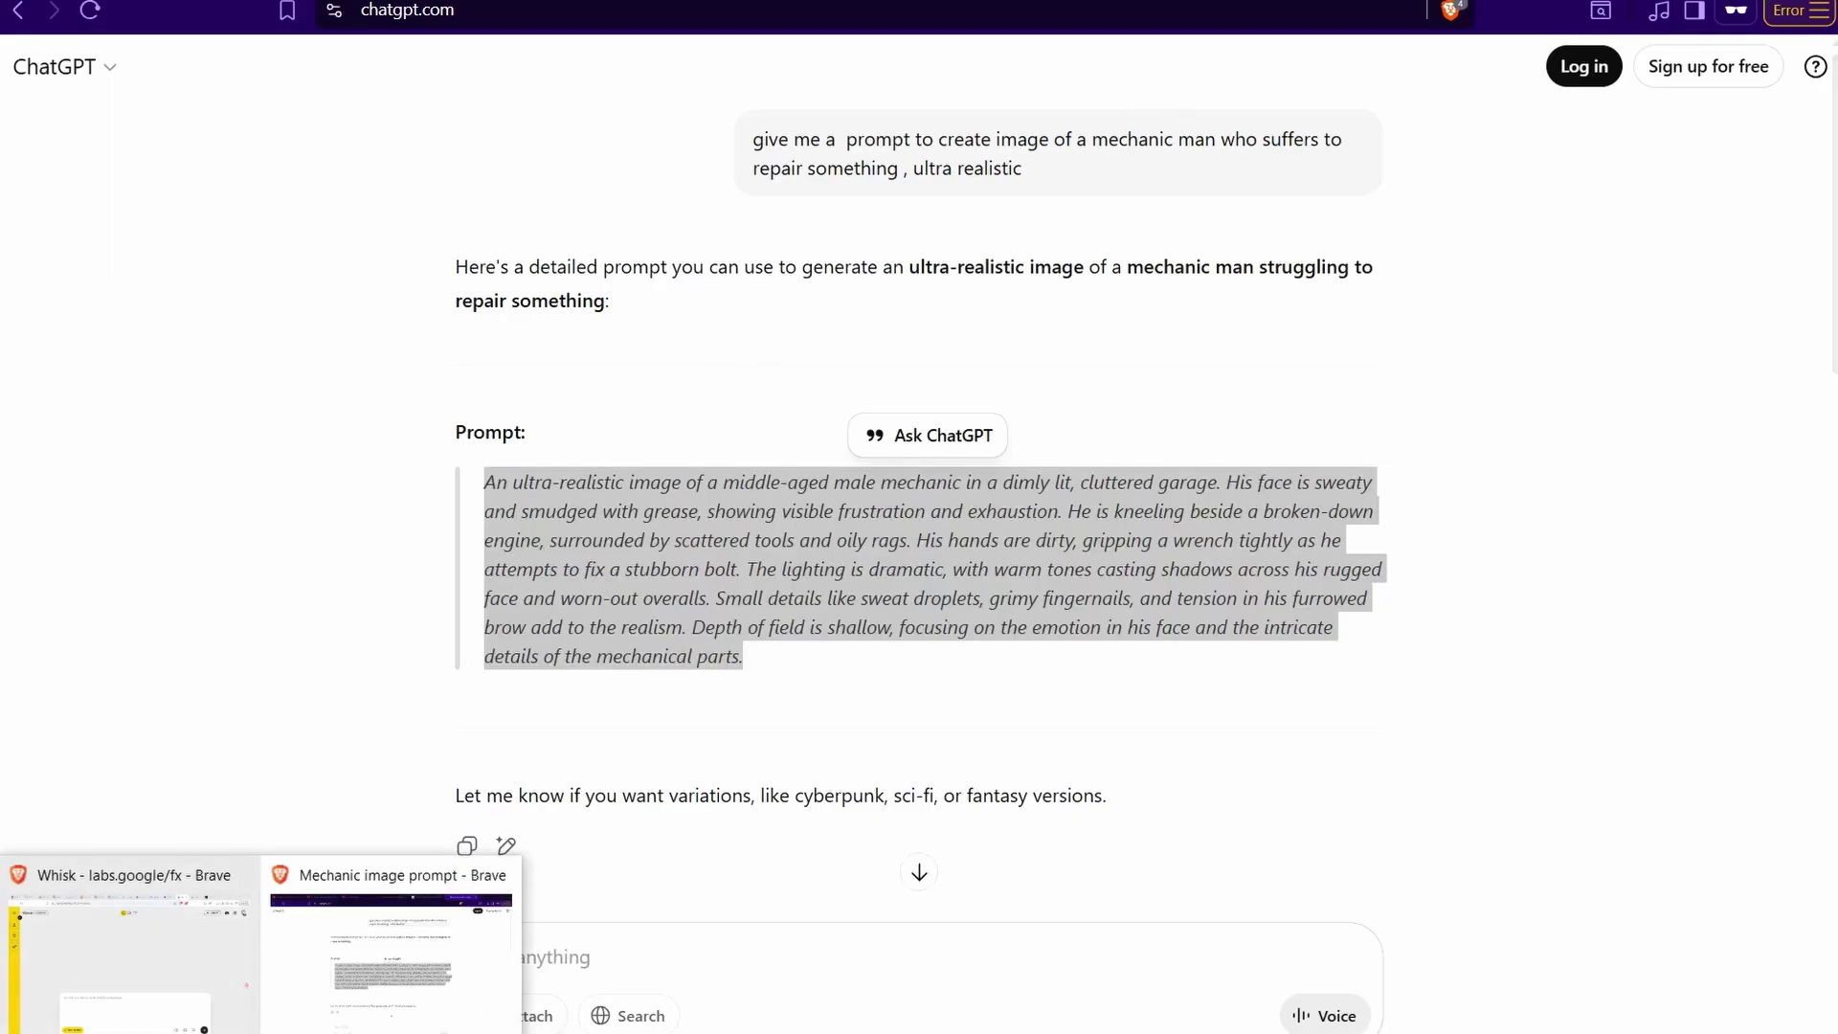
pyautogui.click(189, 981)
pyautogui.rightClick(501, 743)
pyautogui.click(587, 286)
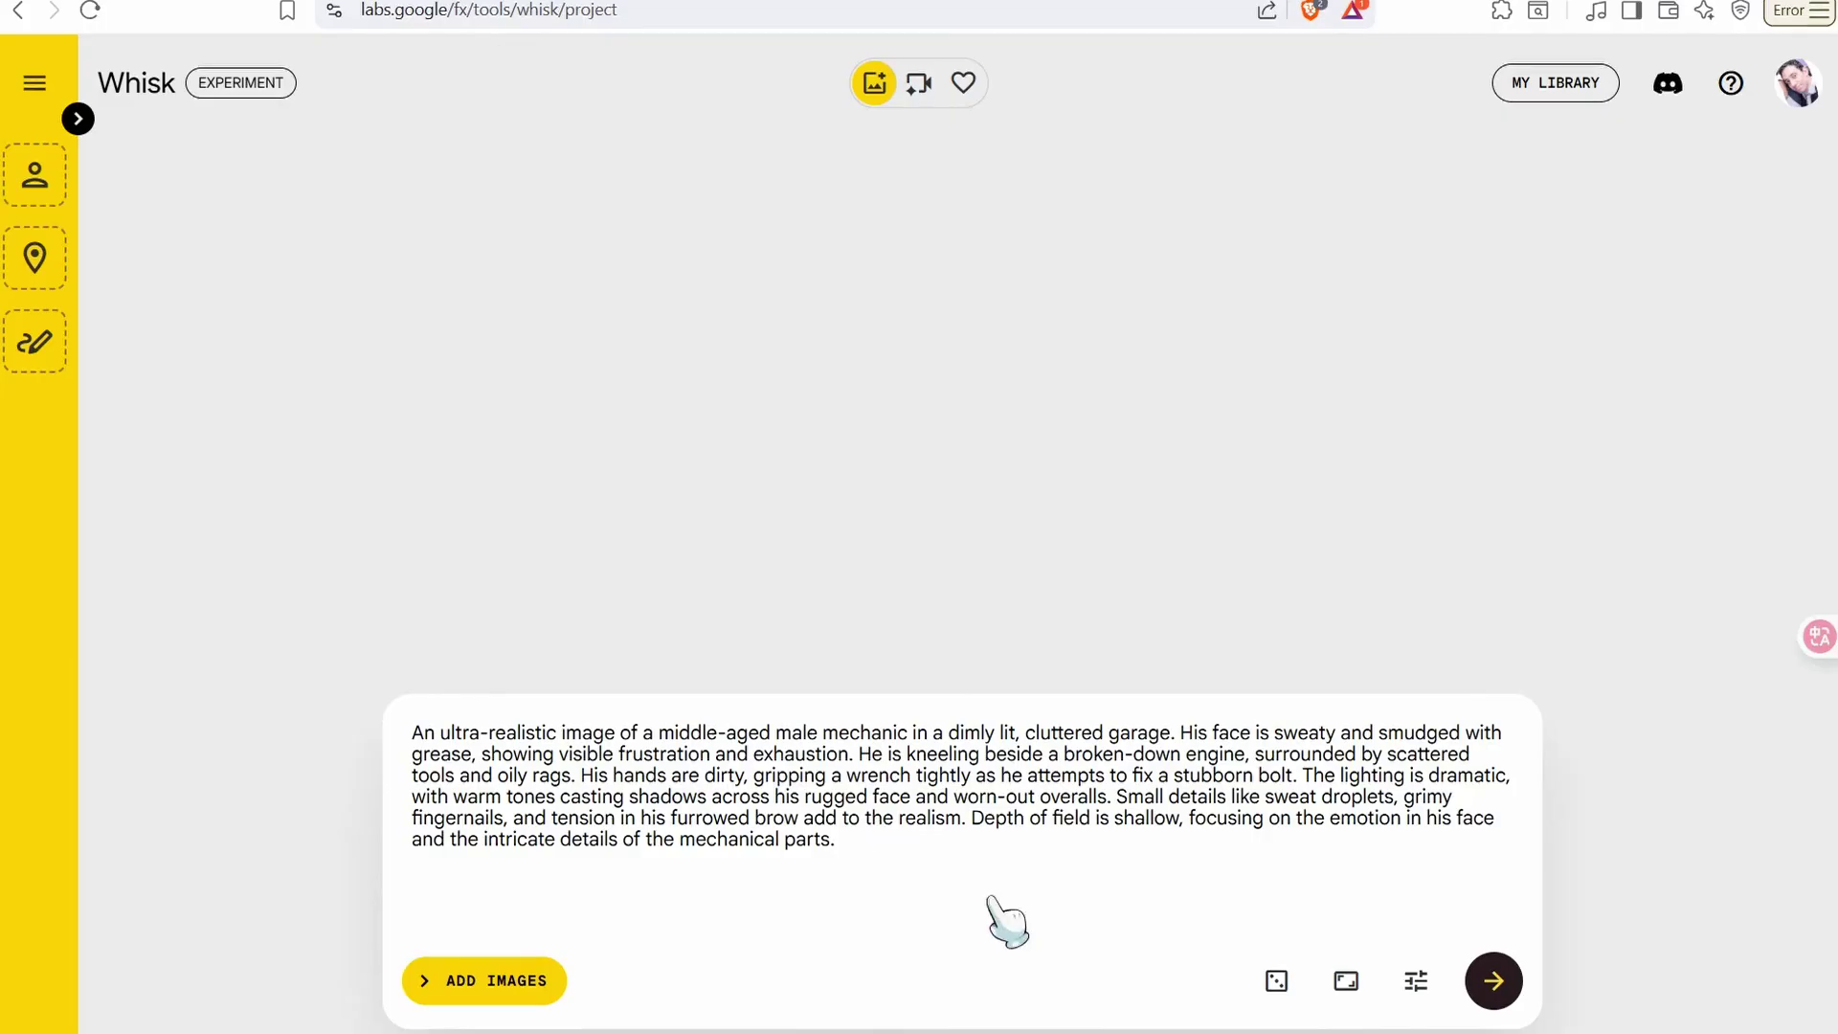
# Generate the two mechanic images and download the first one
pyautogui.click(1496, 983)
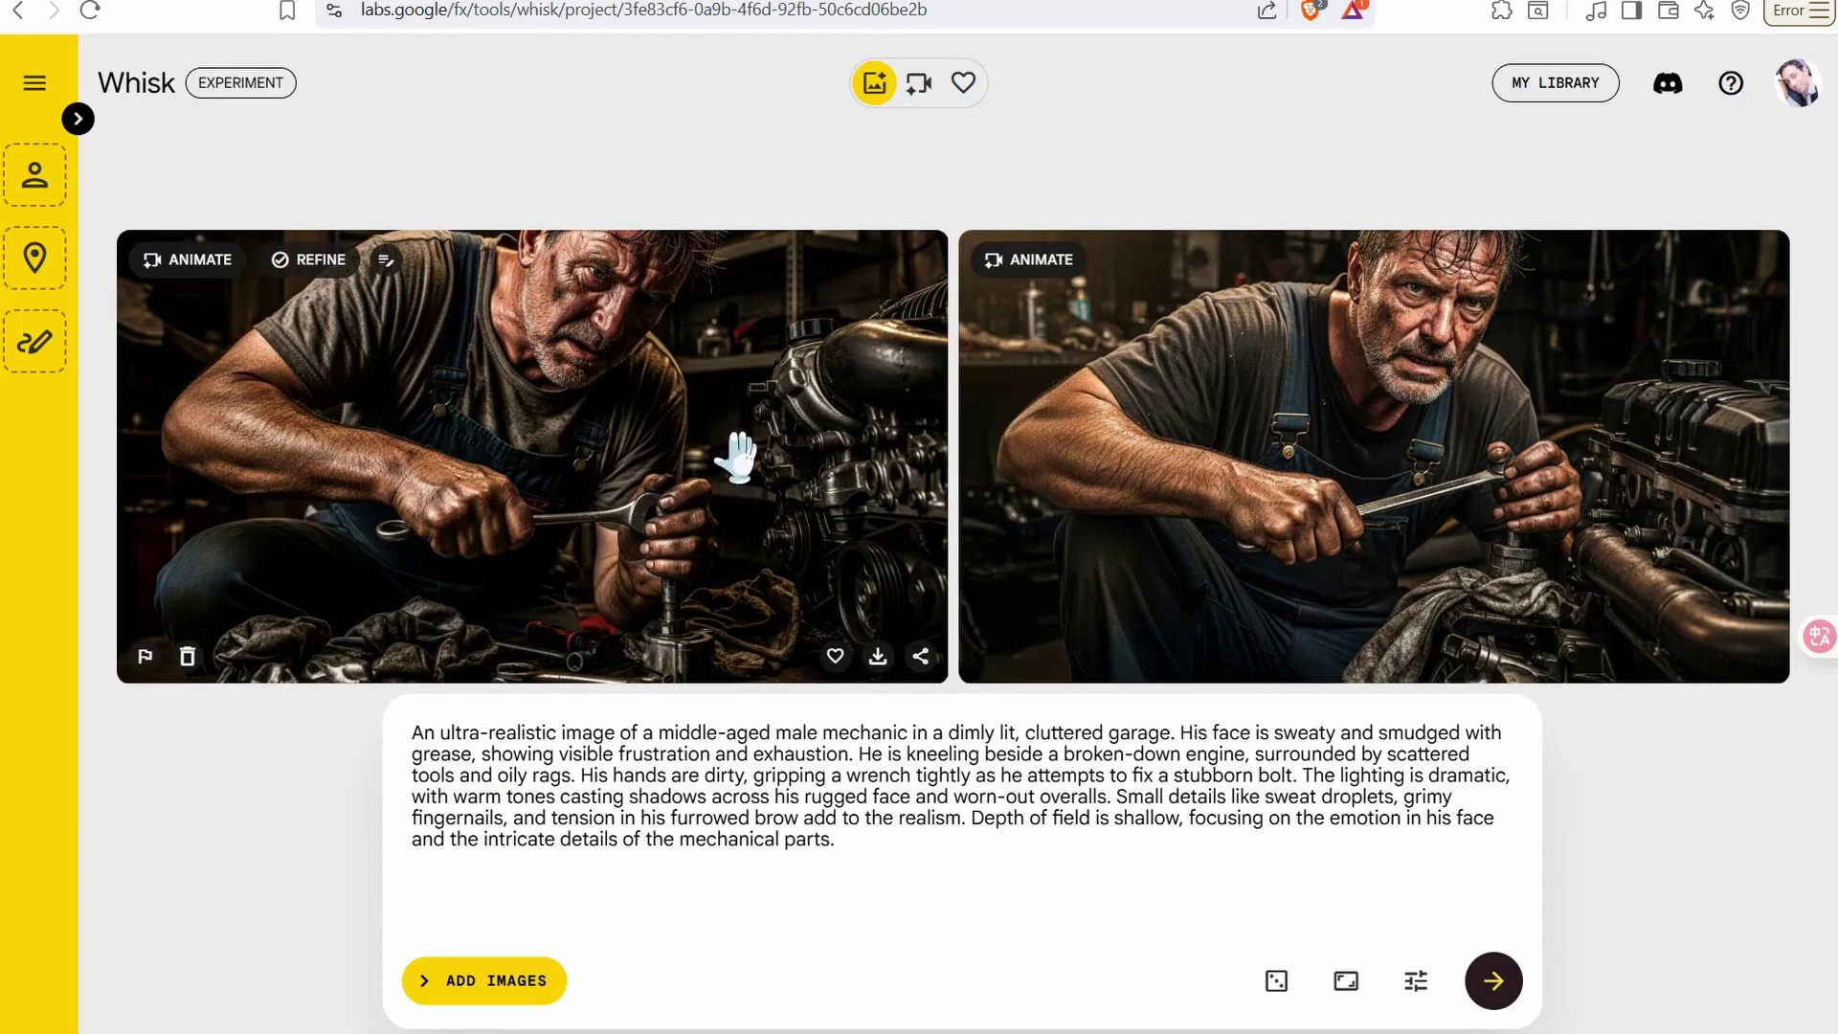
pyautogui.click(877, 661)
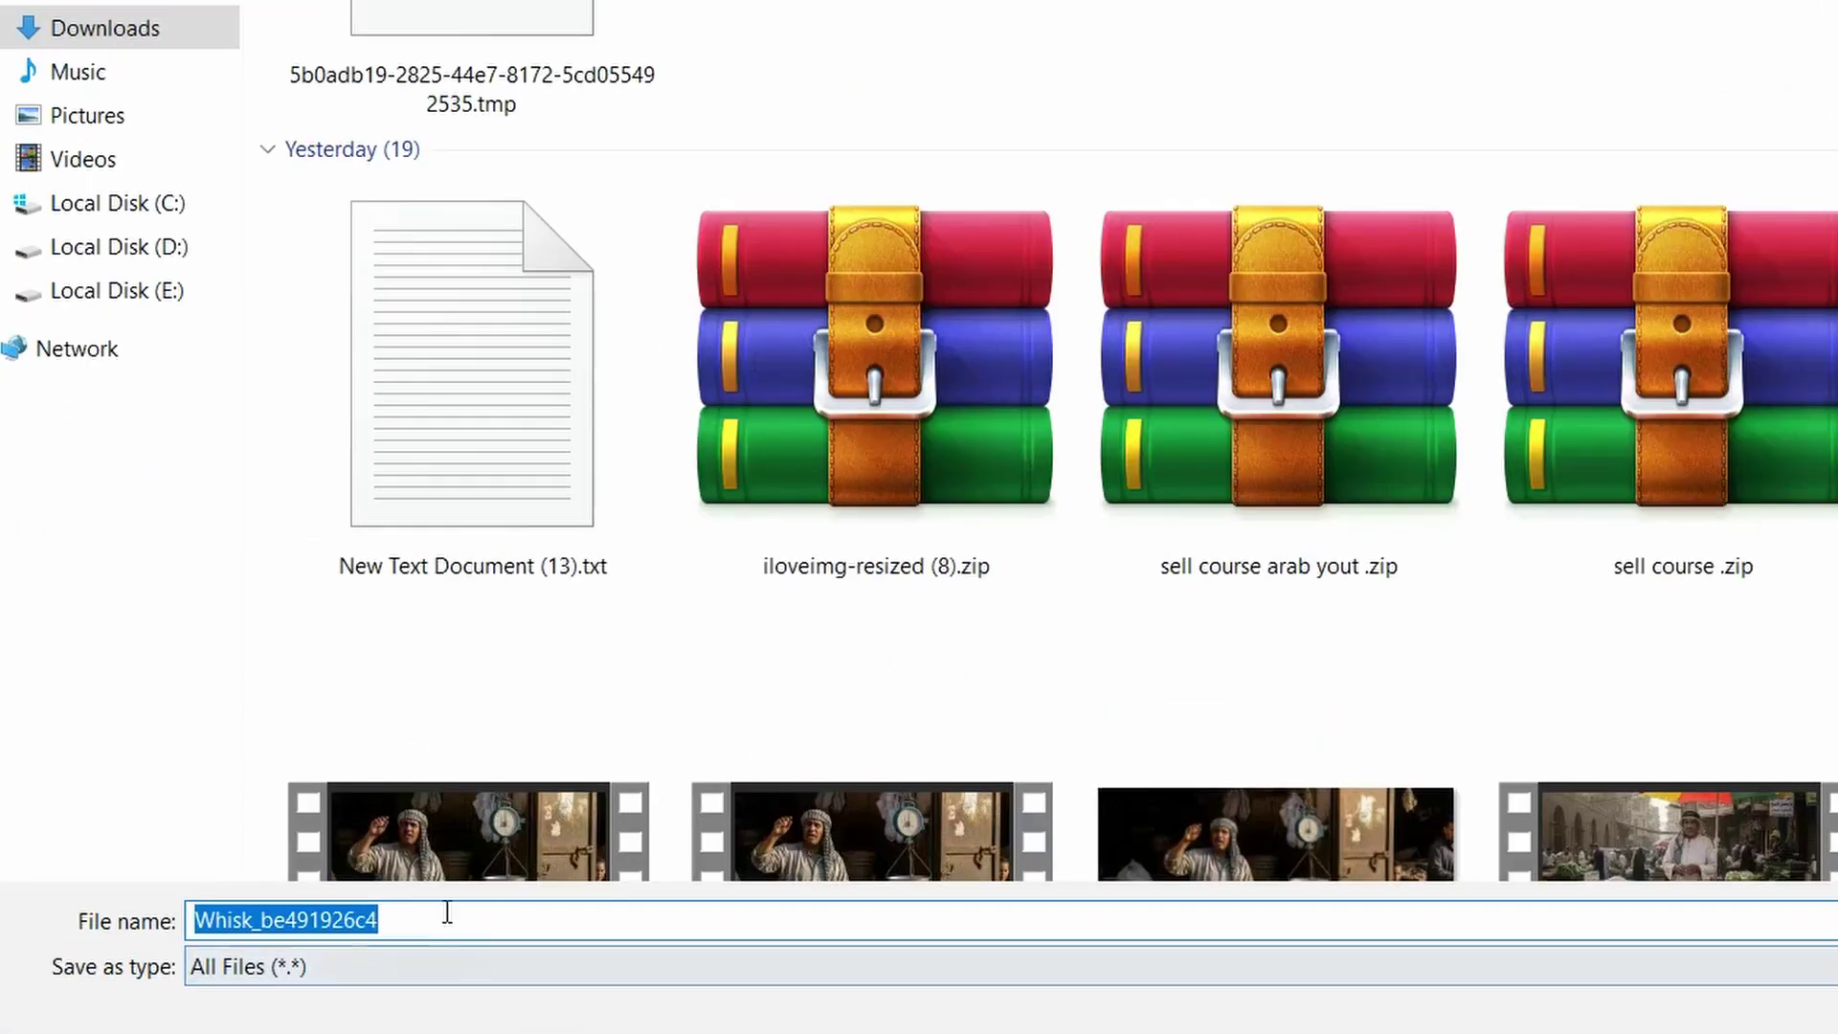
# Add the .png extension and save the image as Whisk_be491926c4.png in Downloads
pyautogui.click(388, 922)
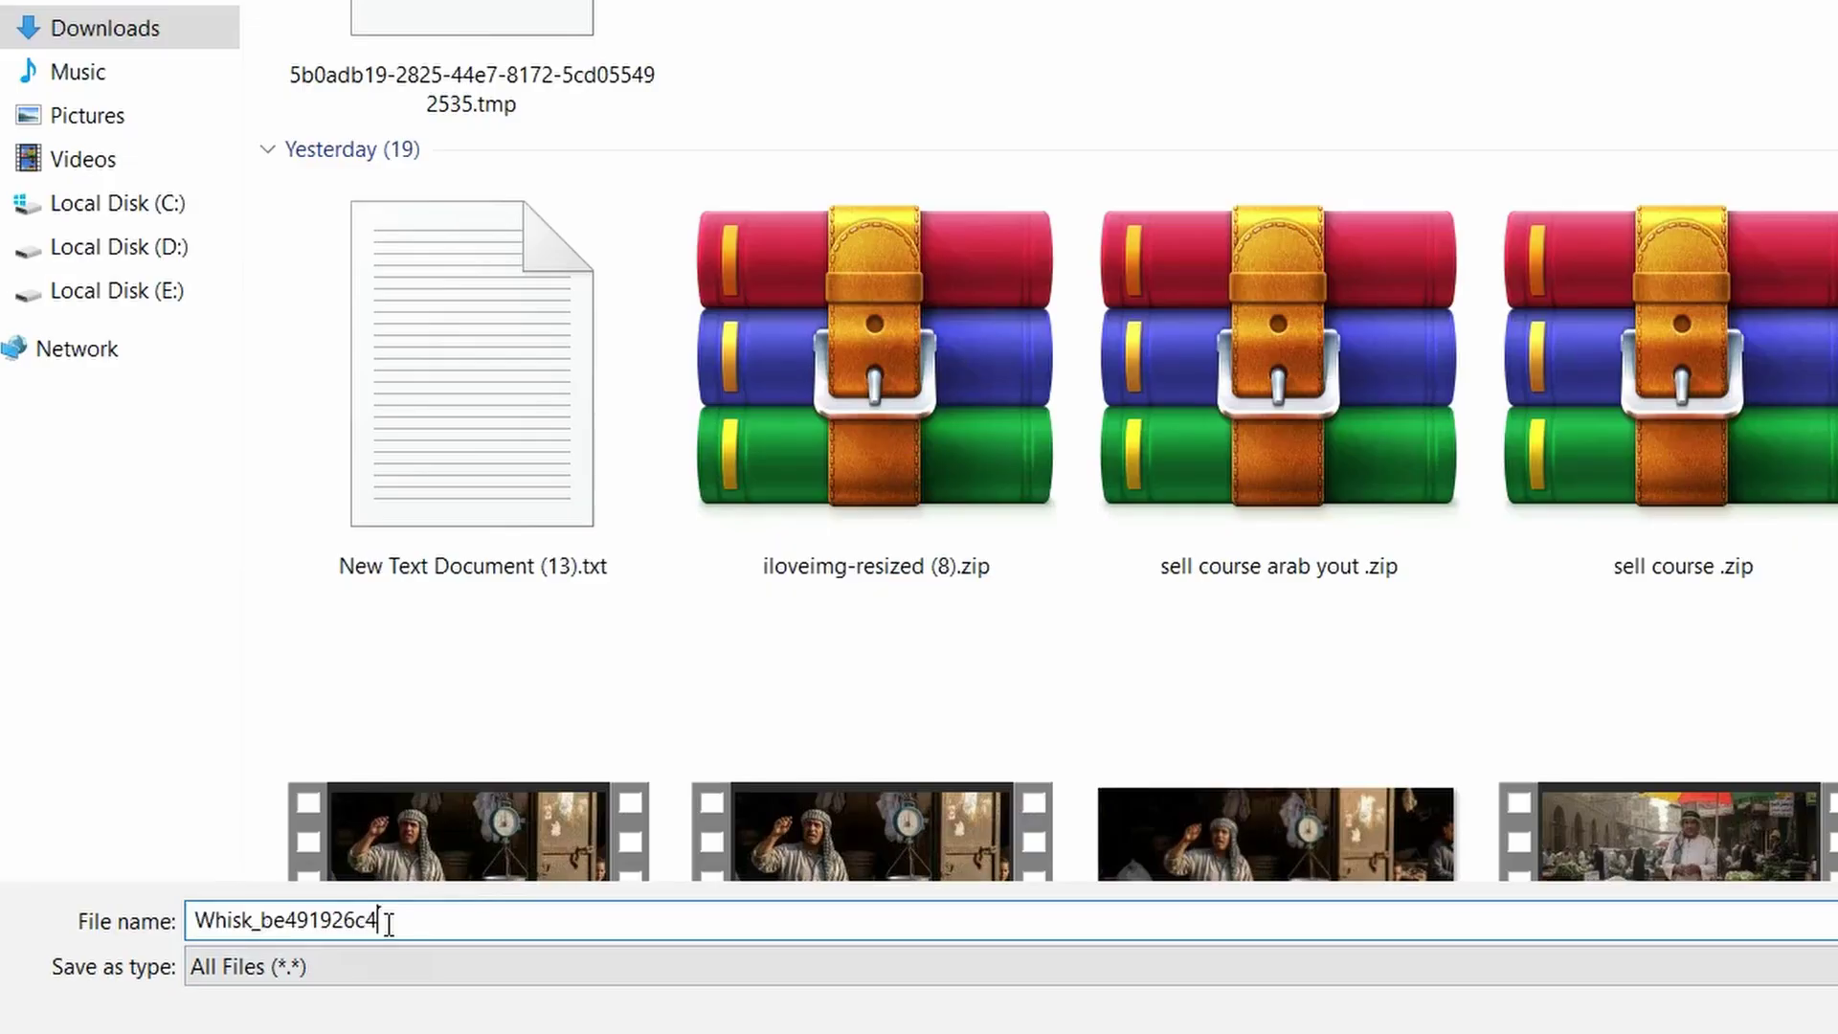
pyautogui.write('.png')
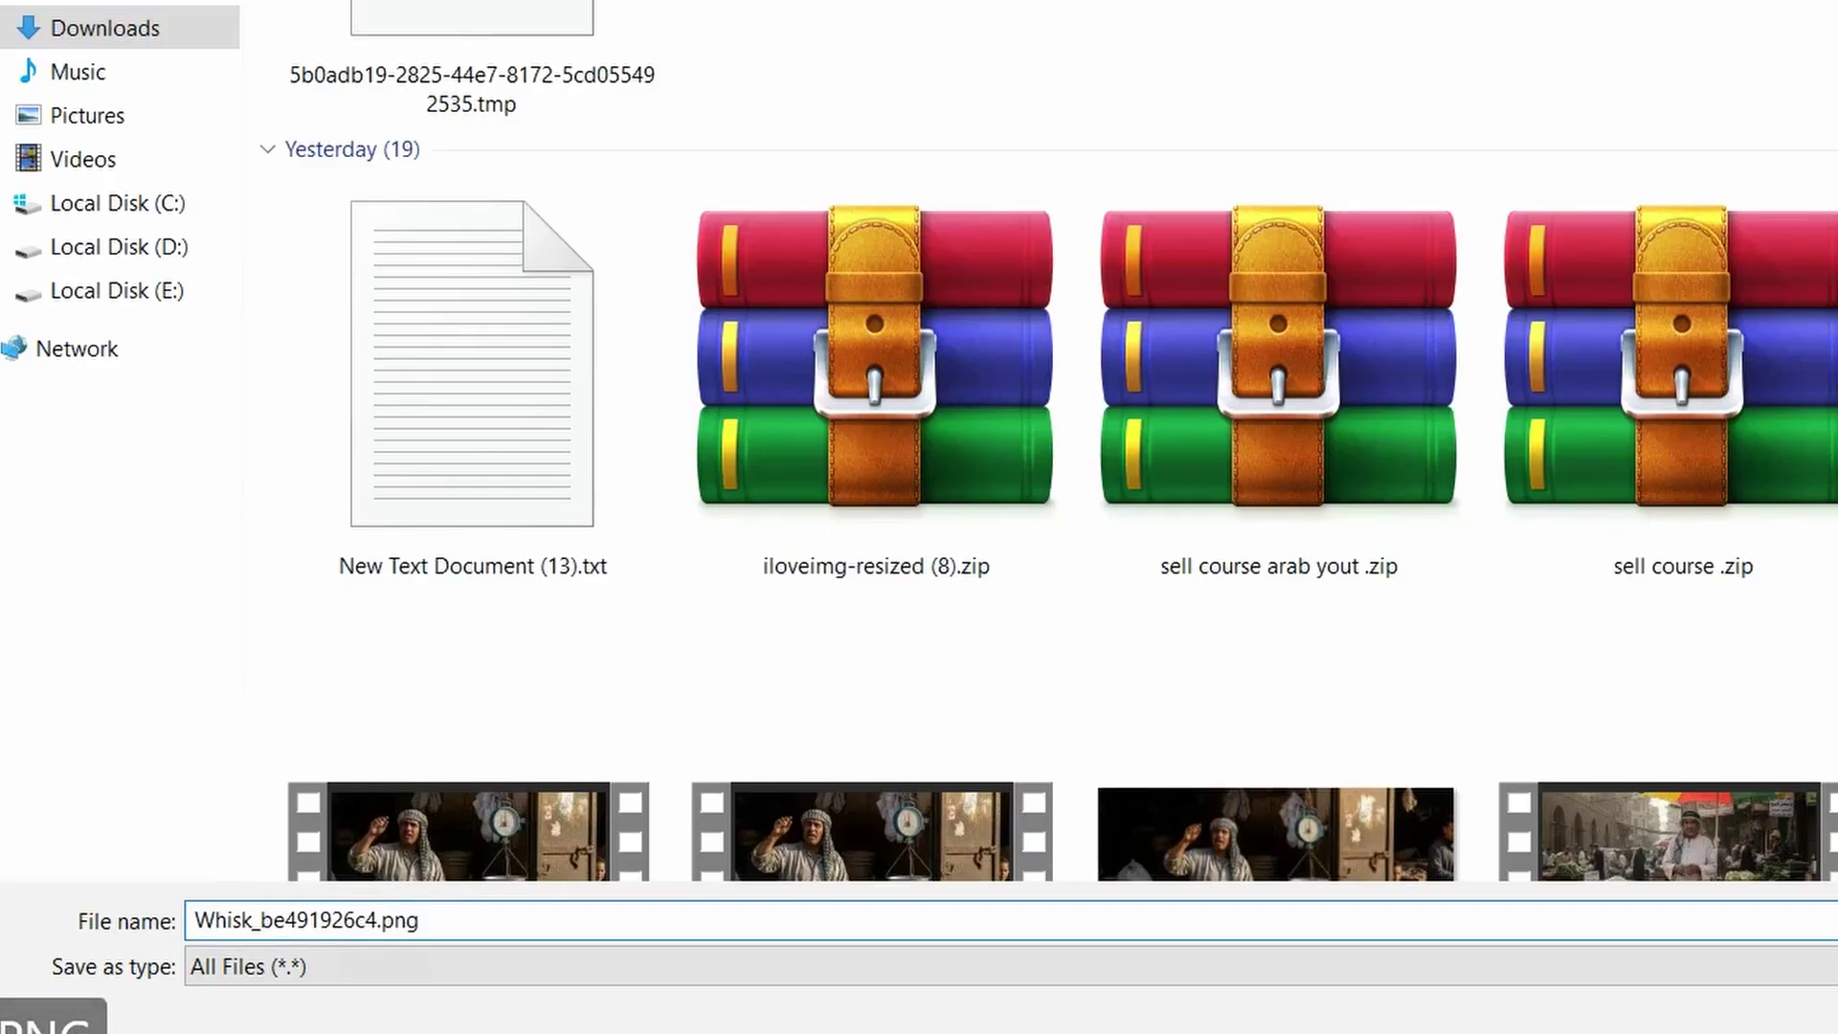
pyautogui.press('Return')
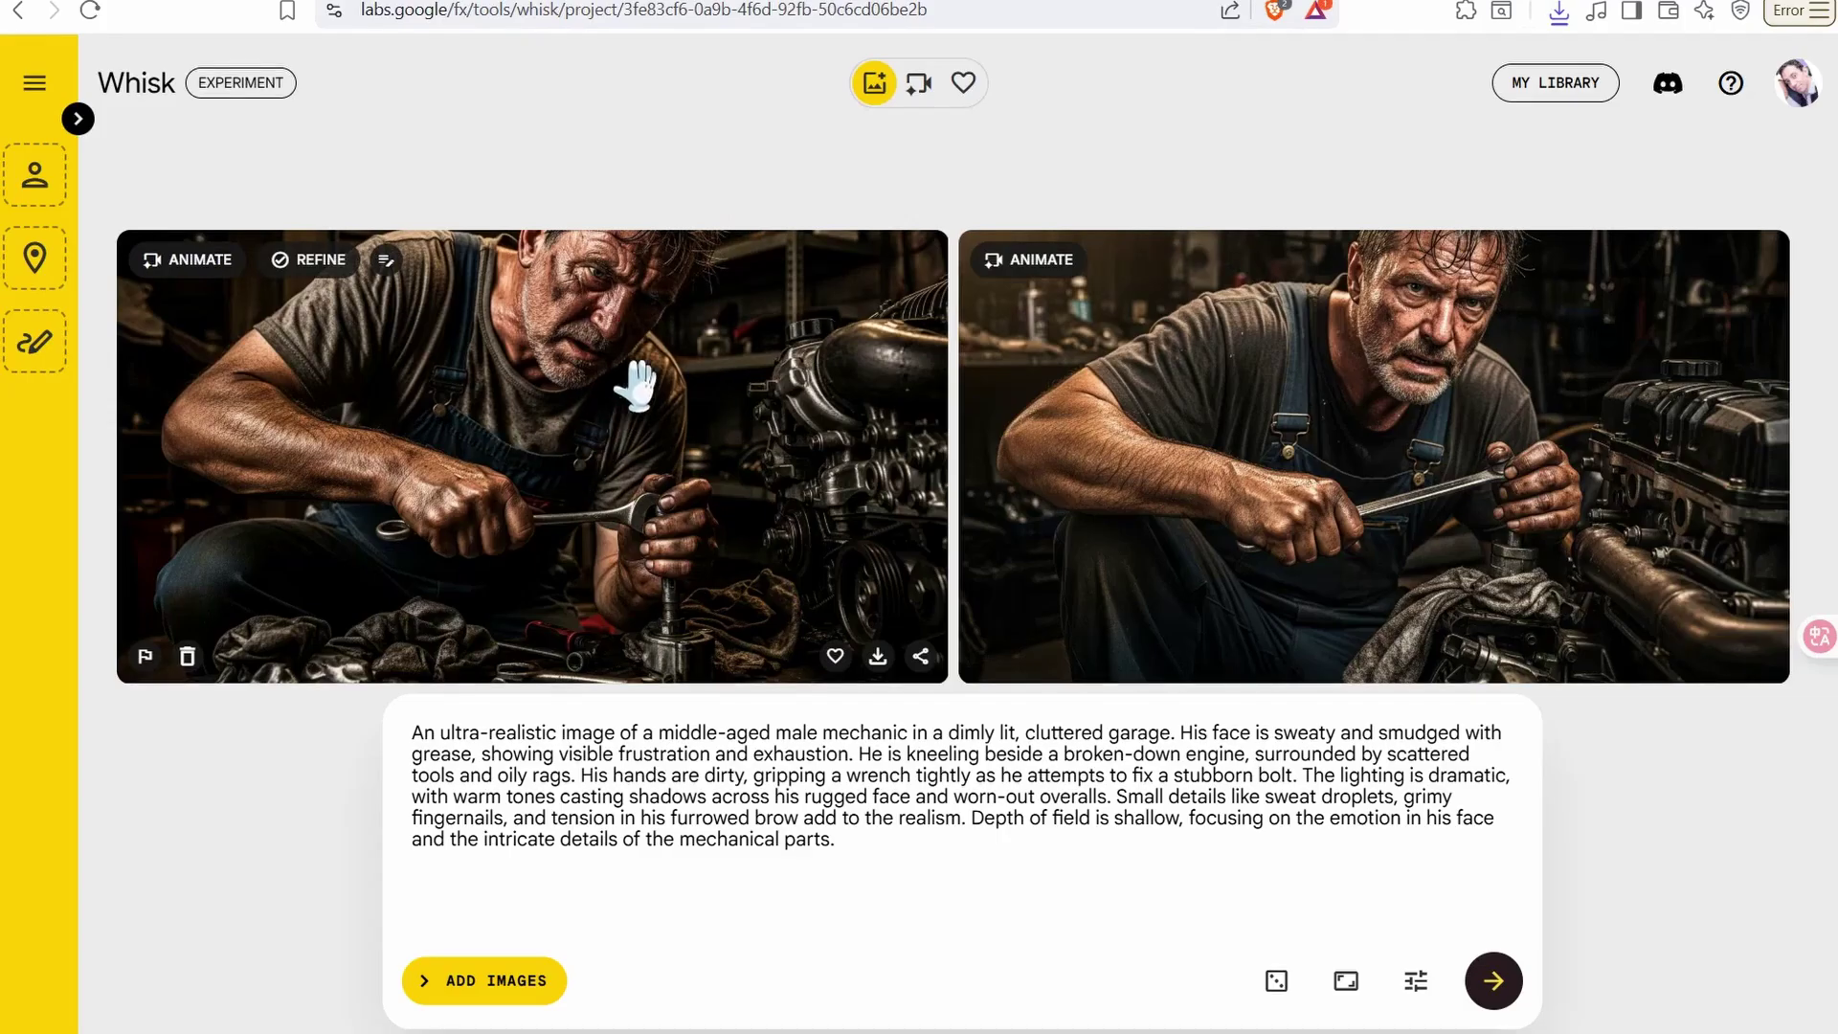
# Ask ChatGPT to 'give me some common phrases from this mechanic'
pyautogui.click(377, 893)
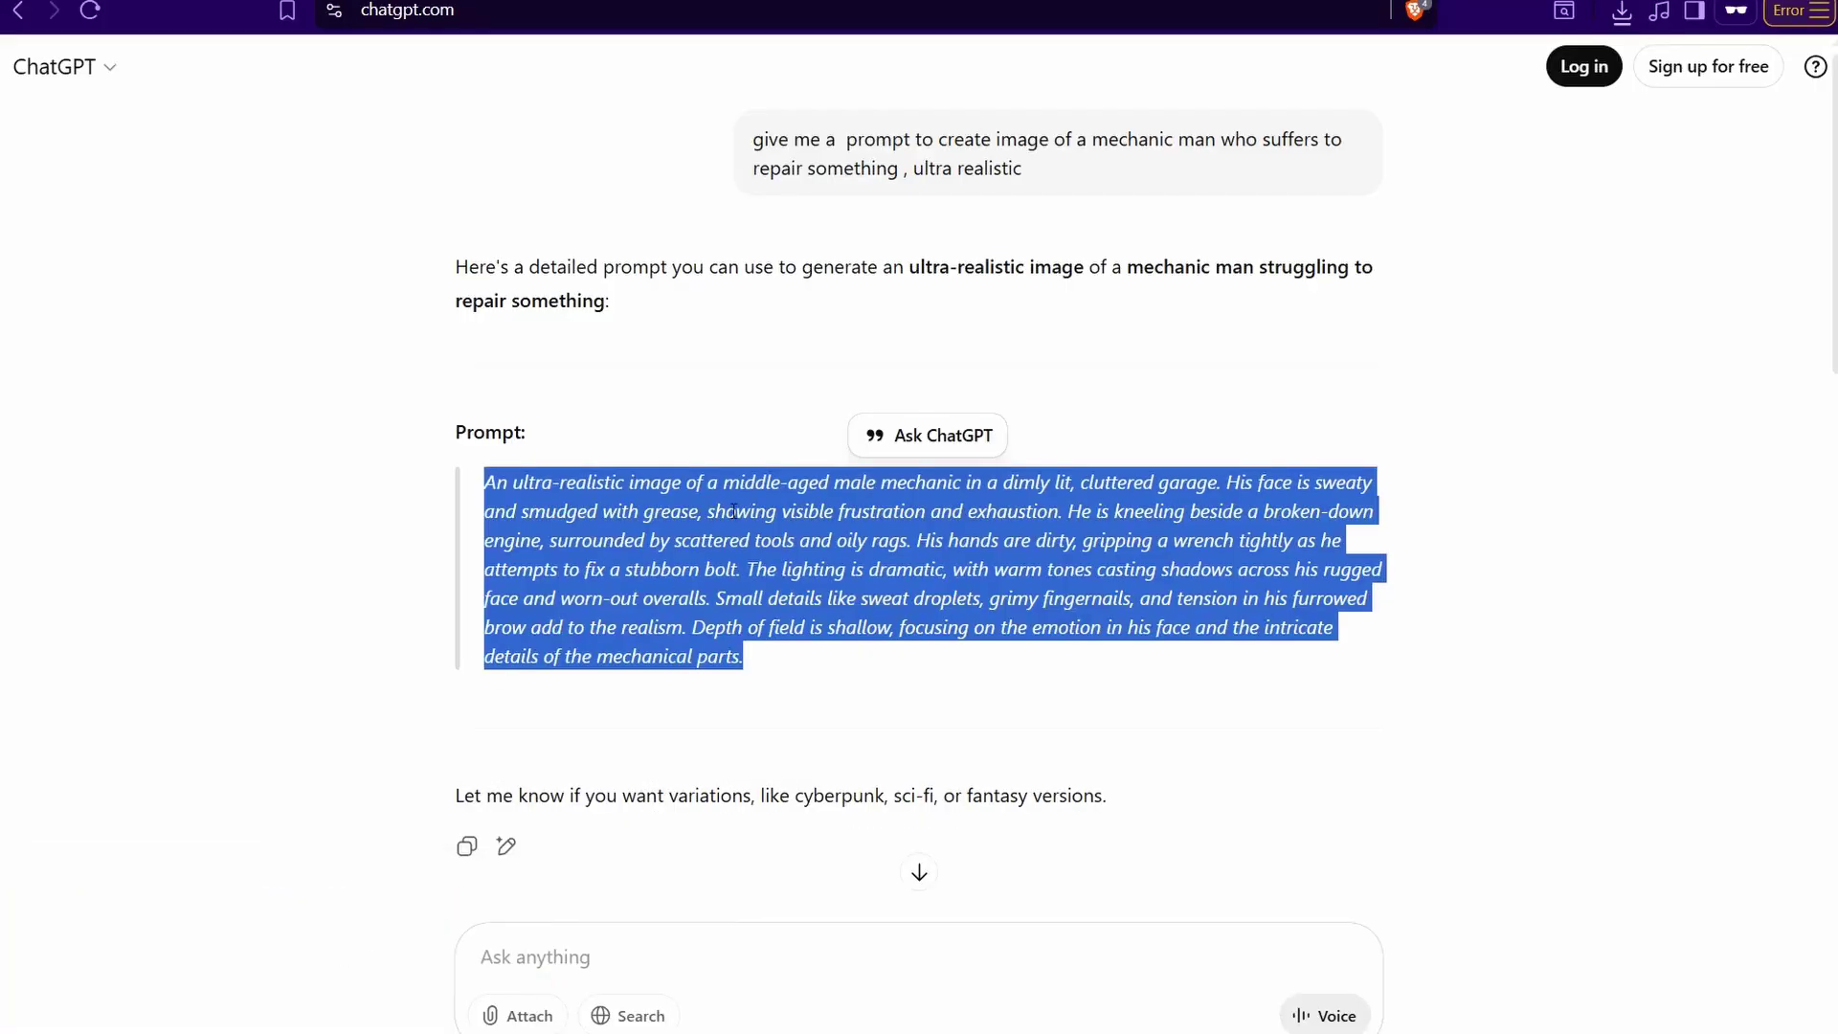
pyautogui.click(646, 945)
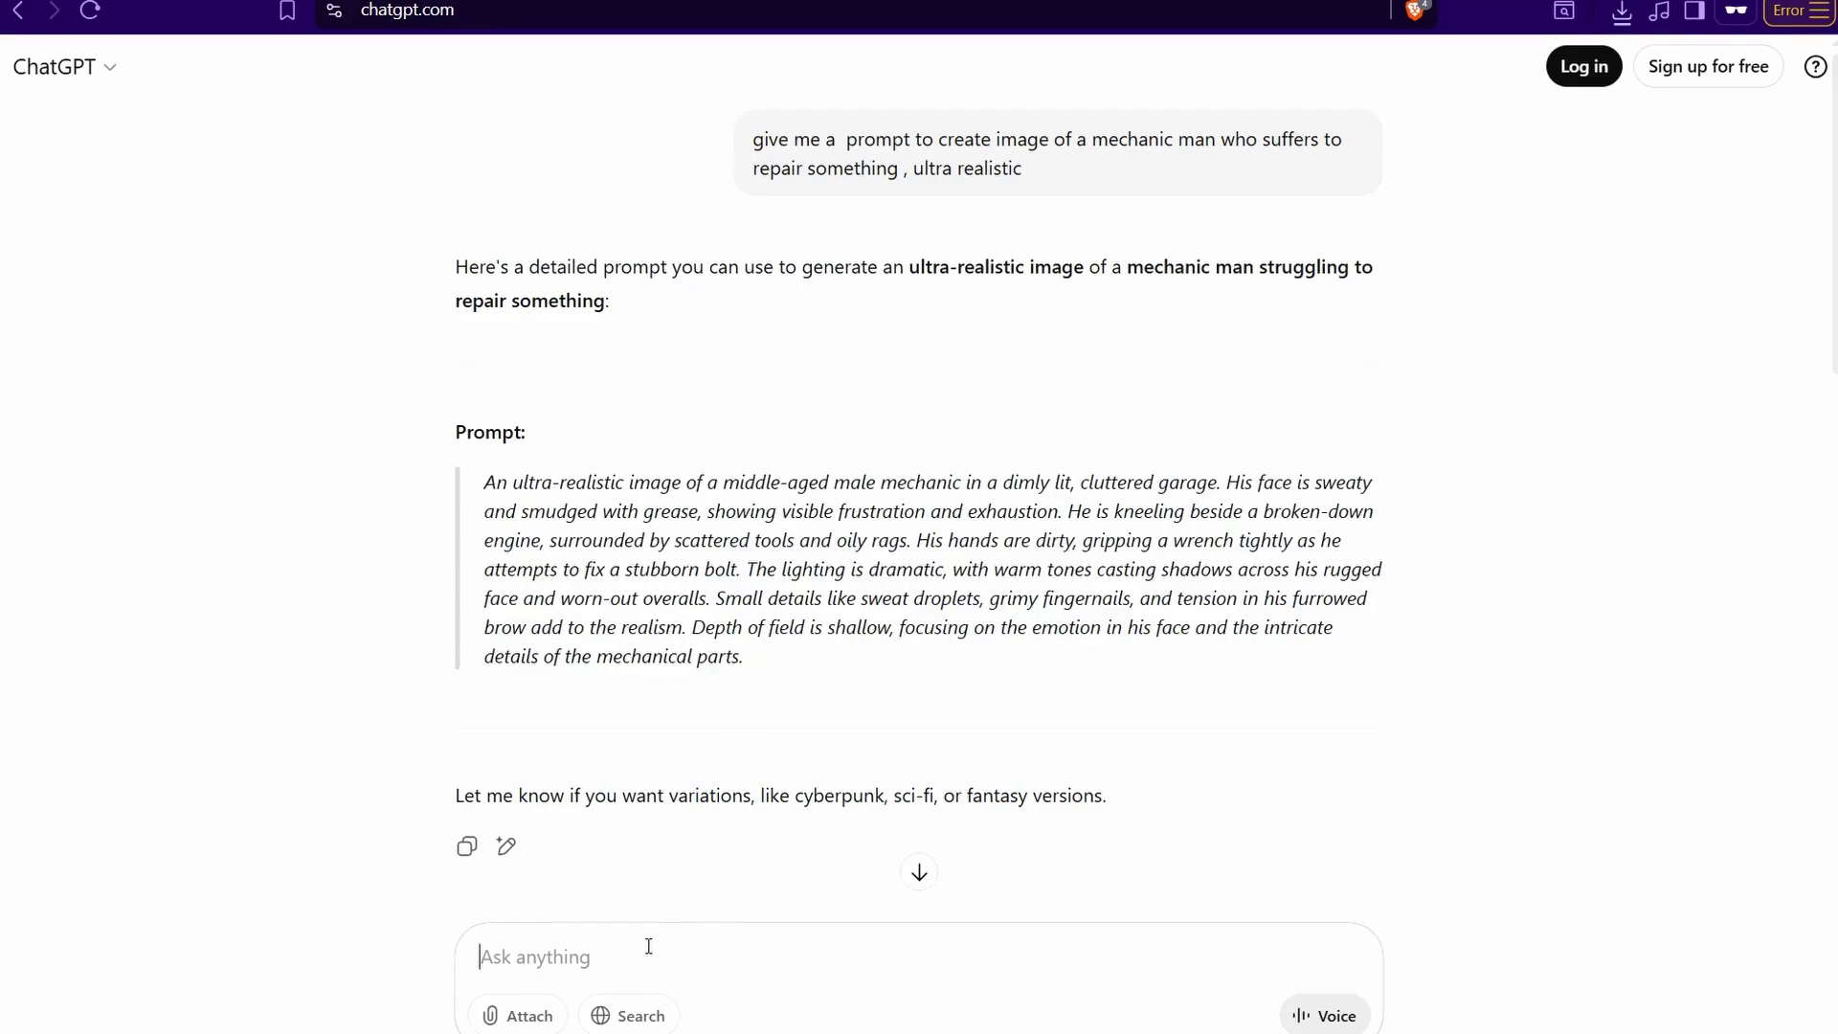
pyautogui.write('give me ')
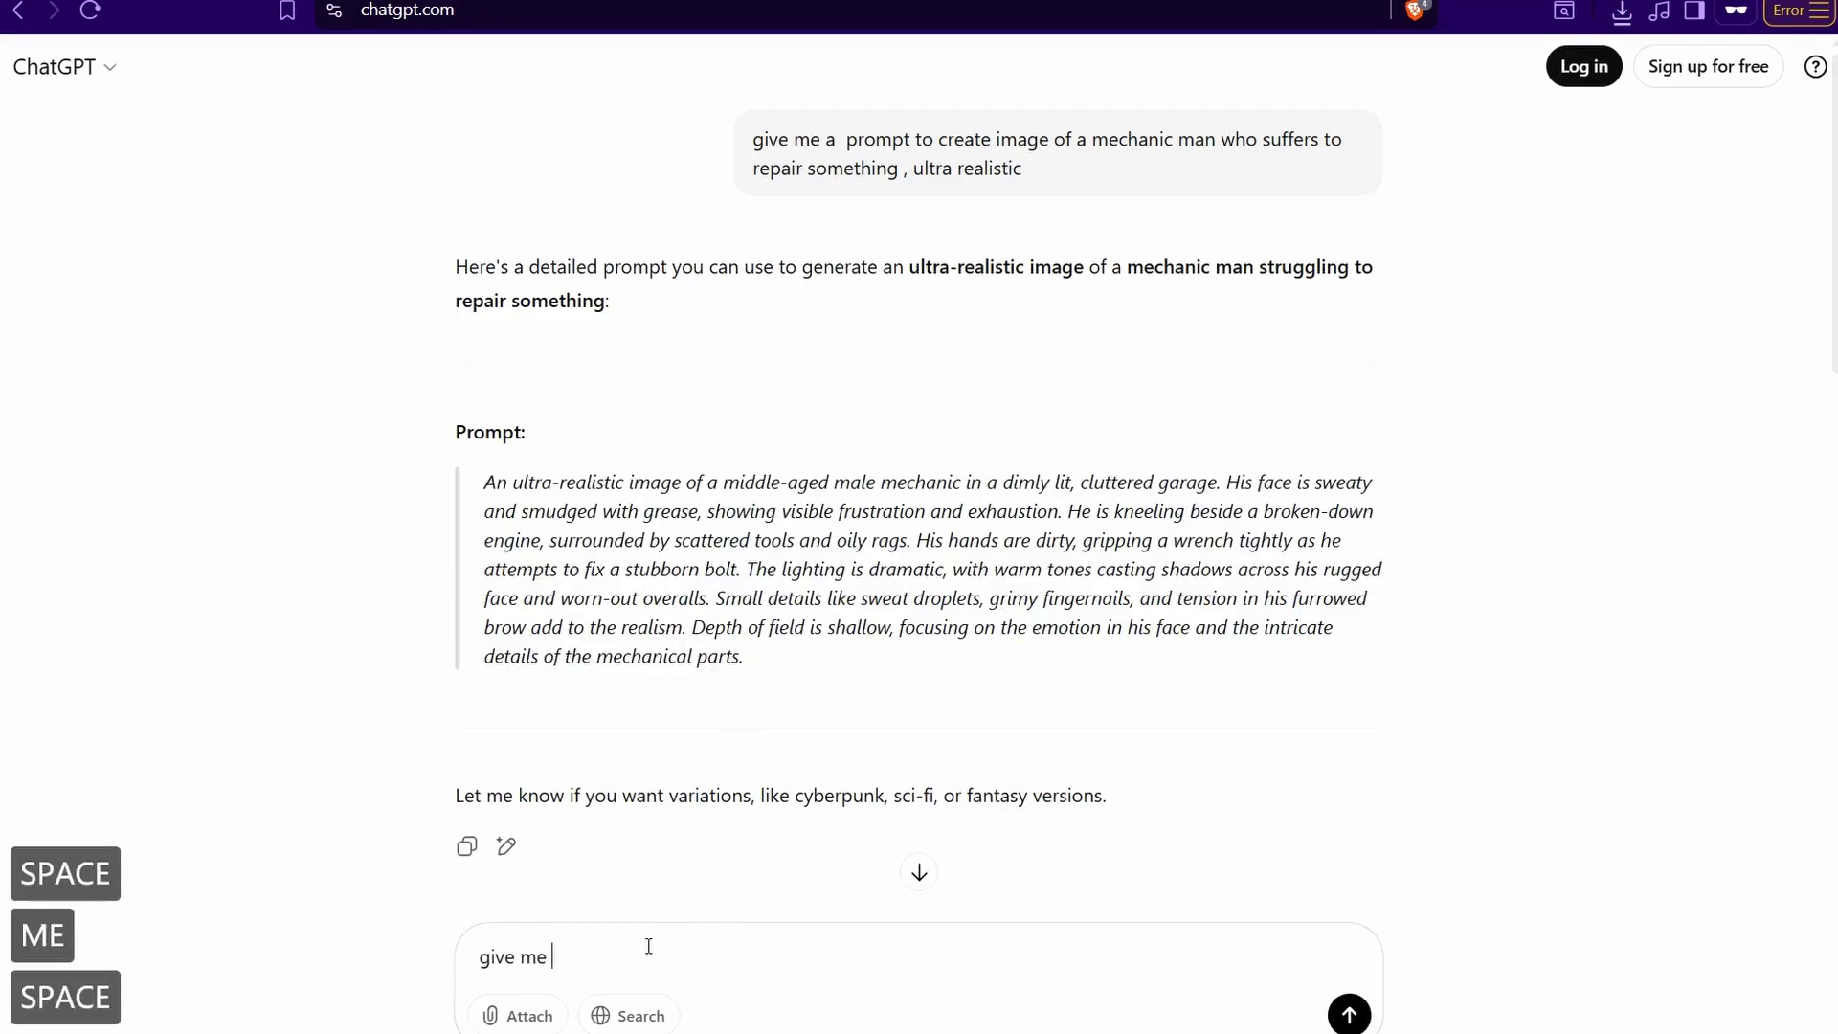
pyautogui.write('sp')
pyautogui.press('BackSpace')
pyautogui.press('BackSpace')
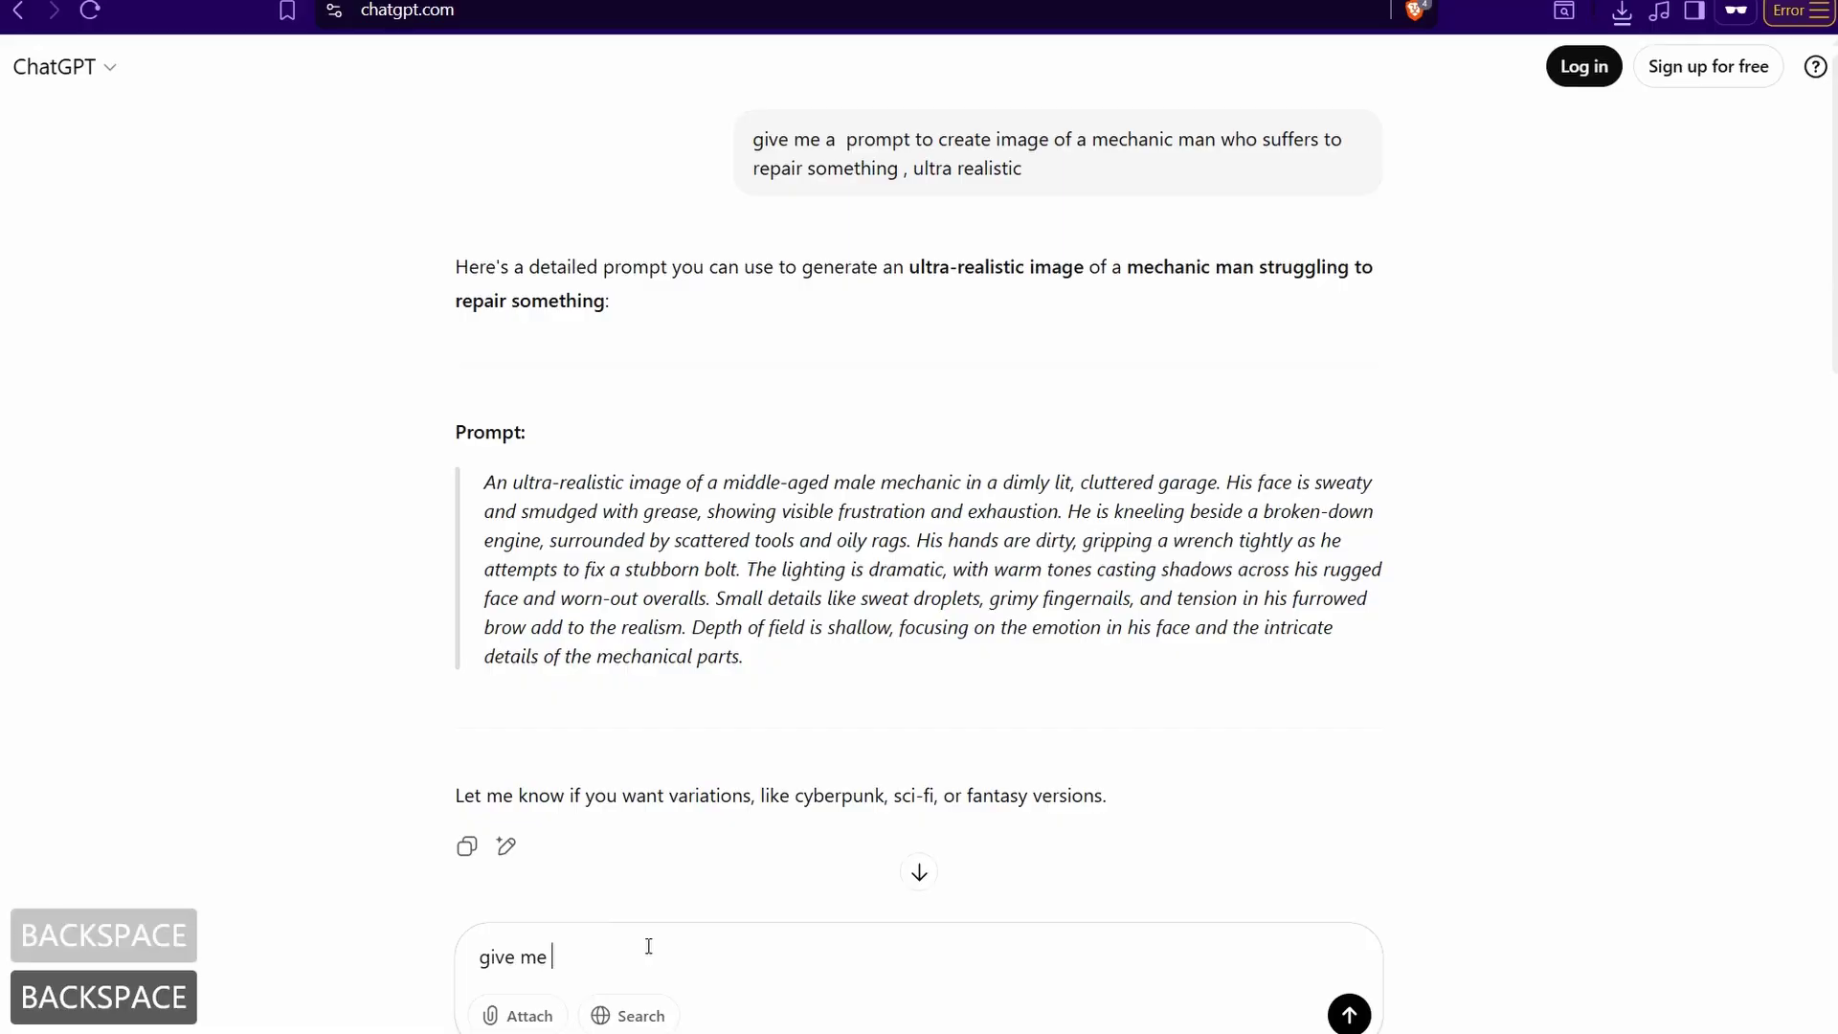
pyautogui.write('some comm')
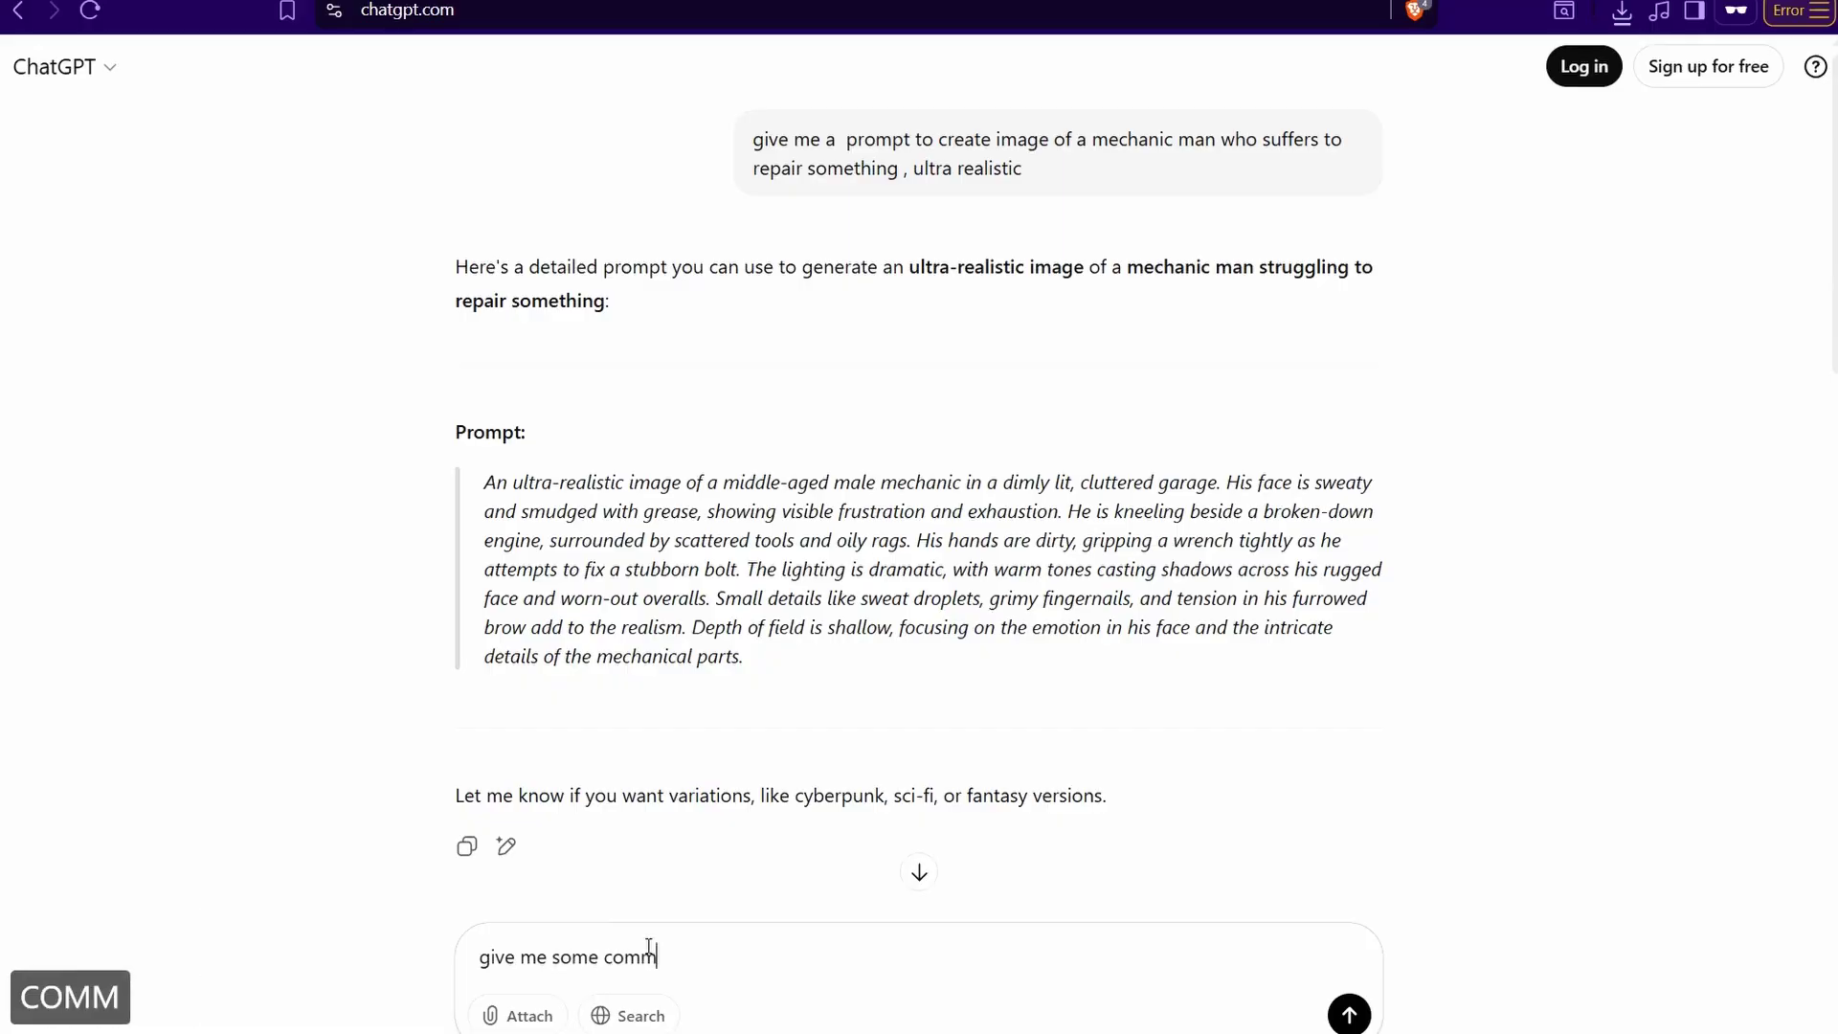
pyautogui.write('on phr')
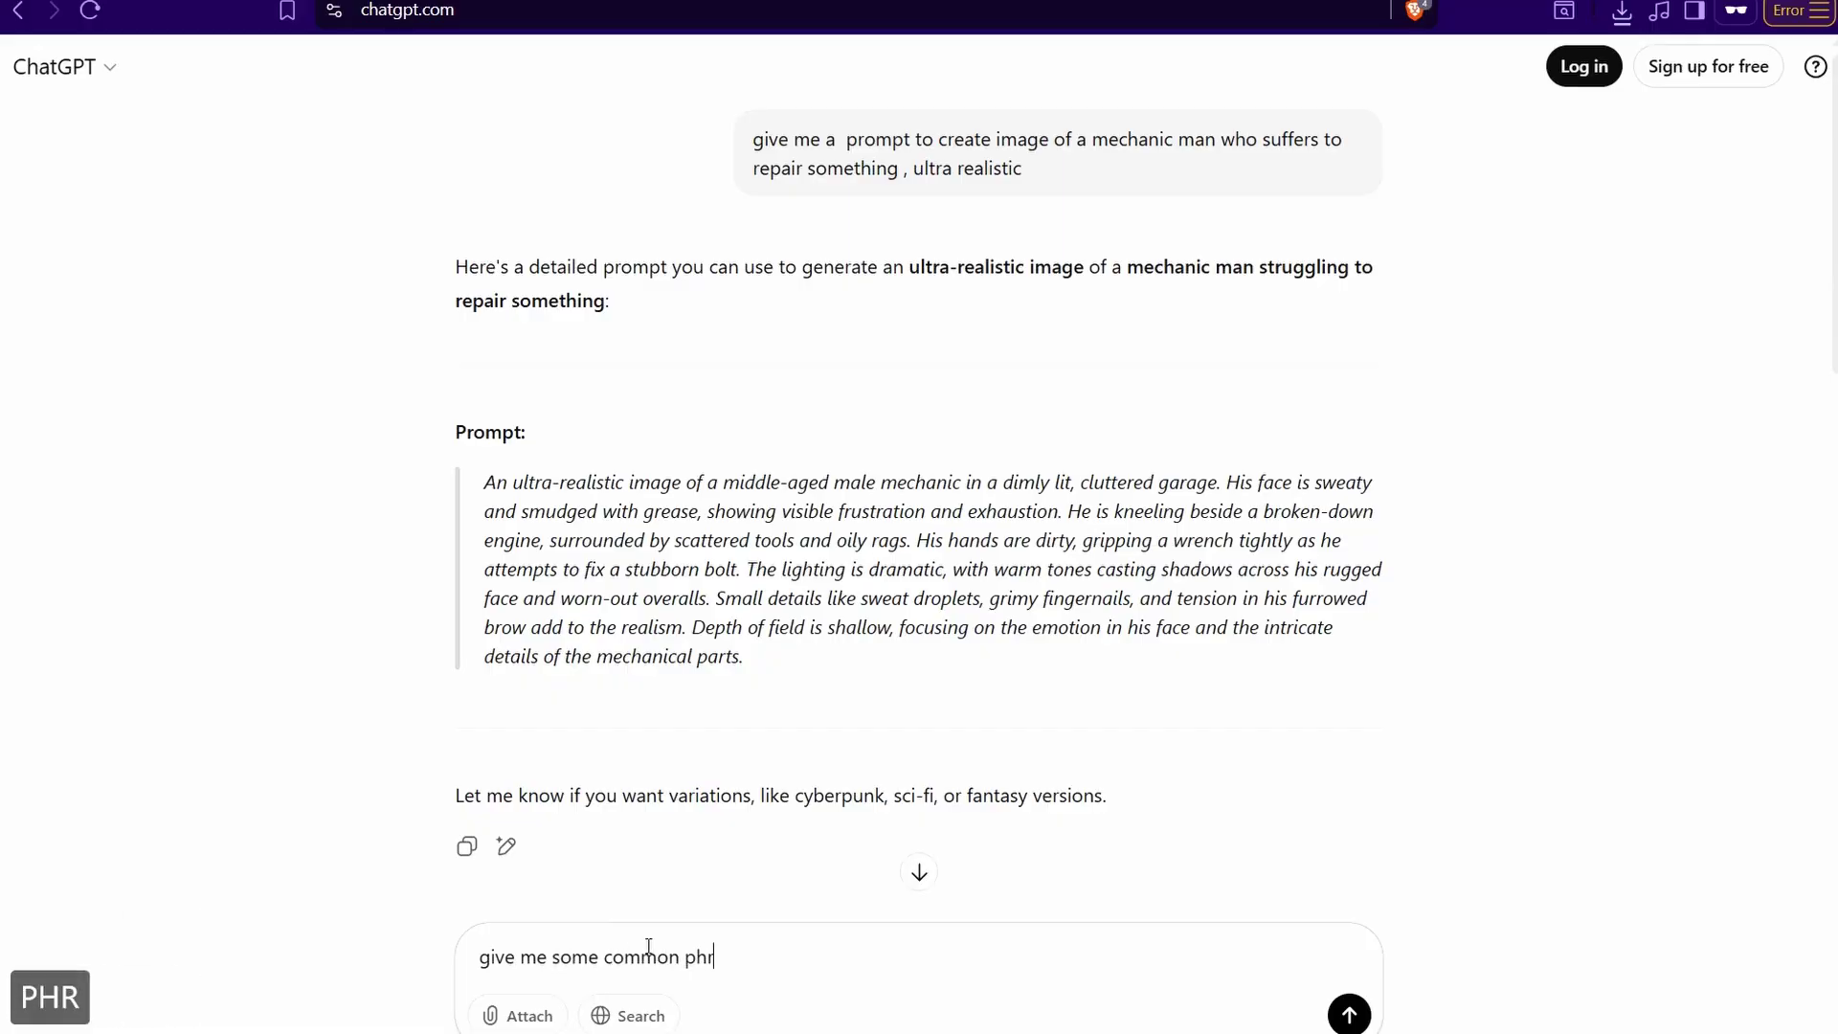
pyautogui.write('ases fro')
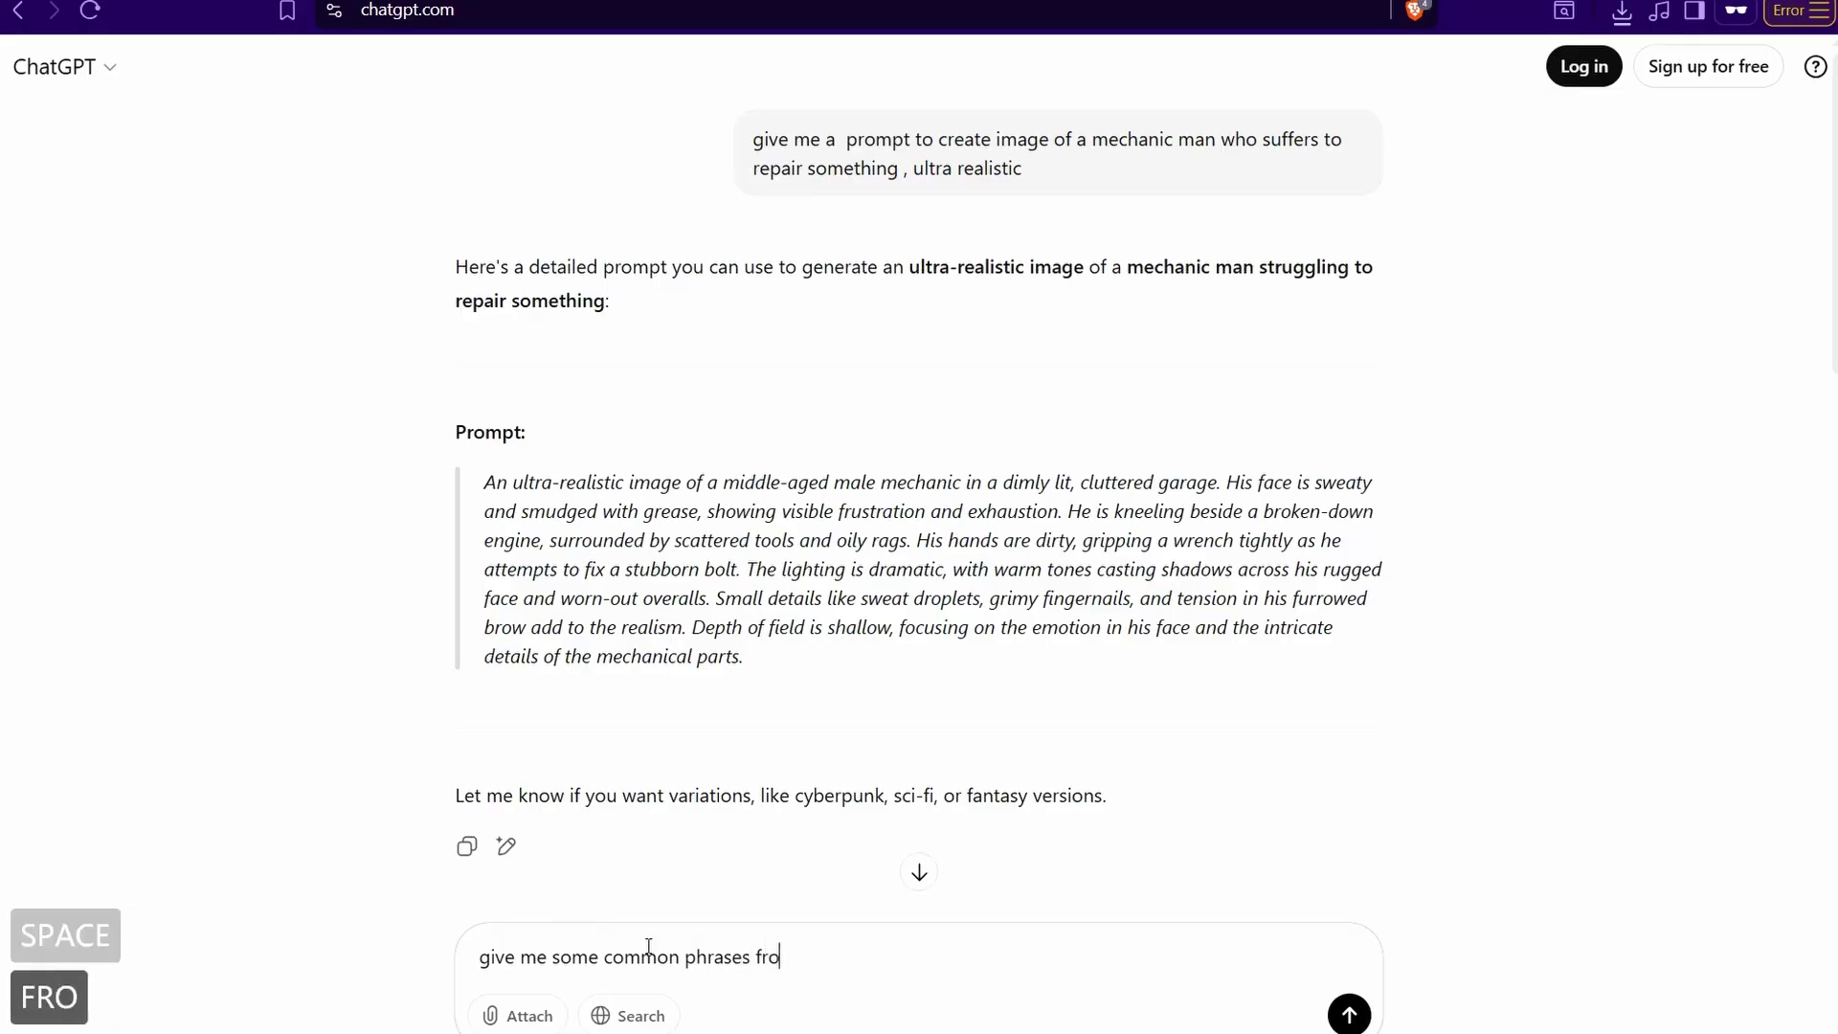
pyautogui.press('BackSpace')
pyautogui.write('m th')
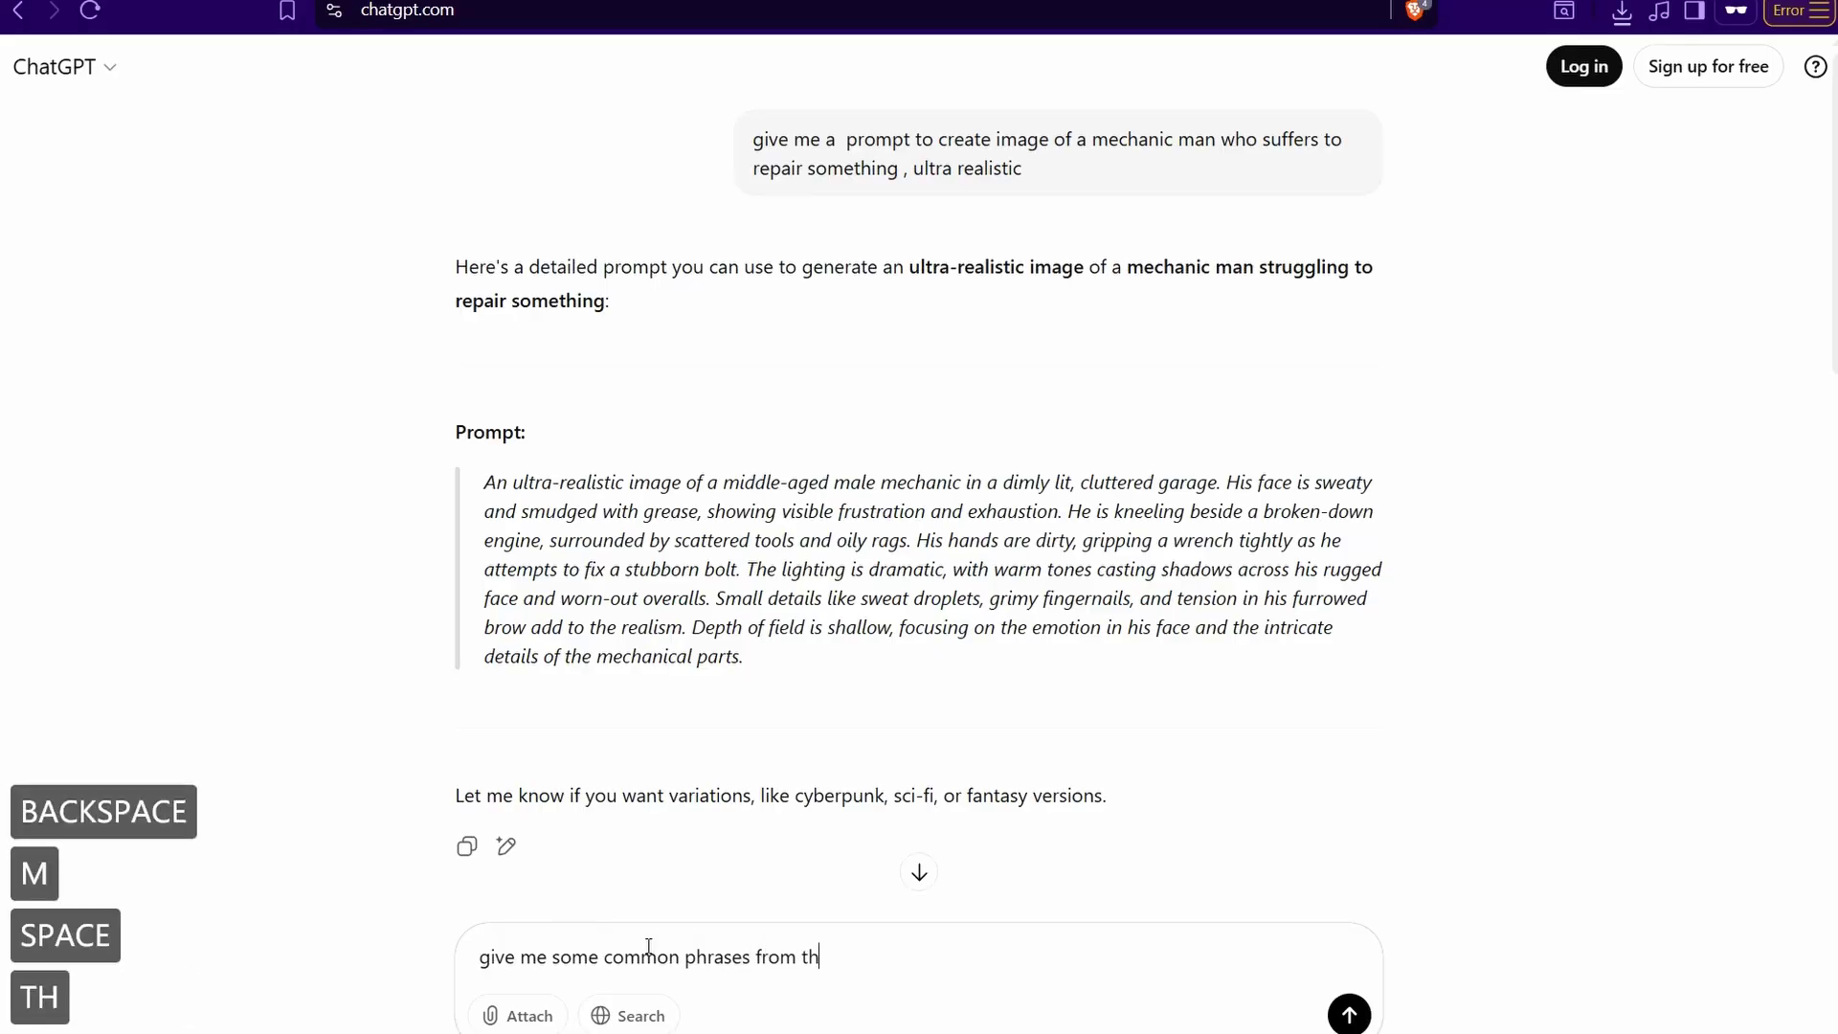
pyautogui.write('ismechanic')
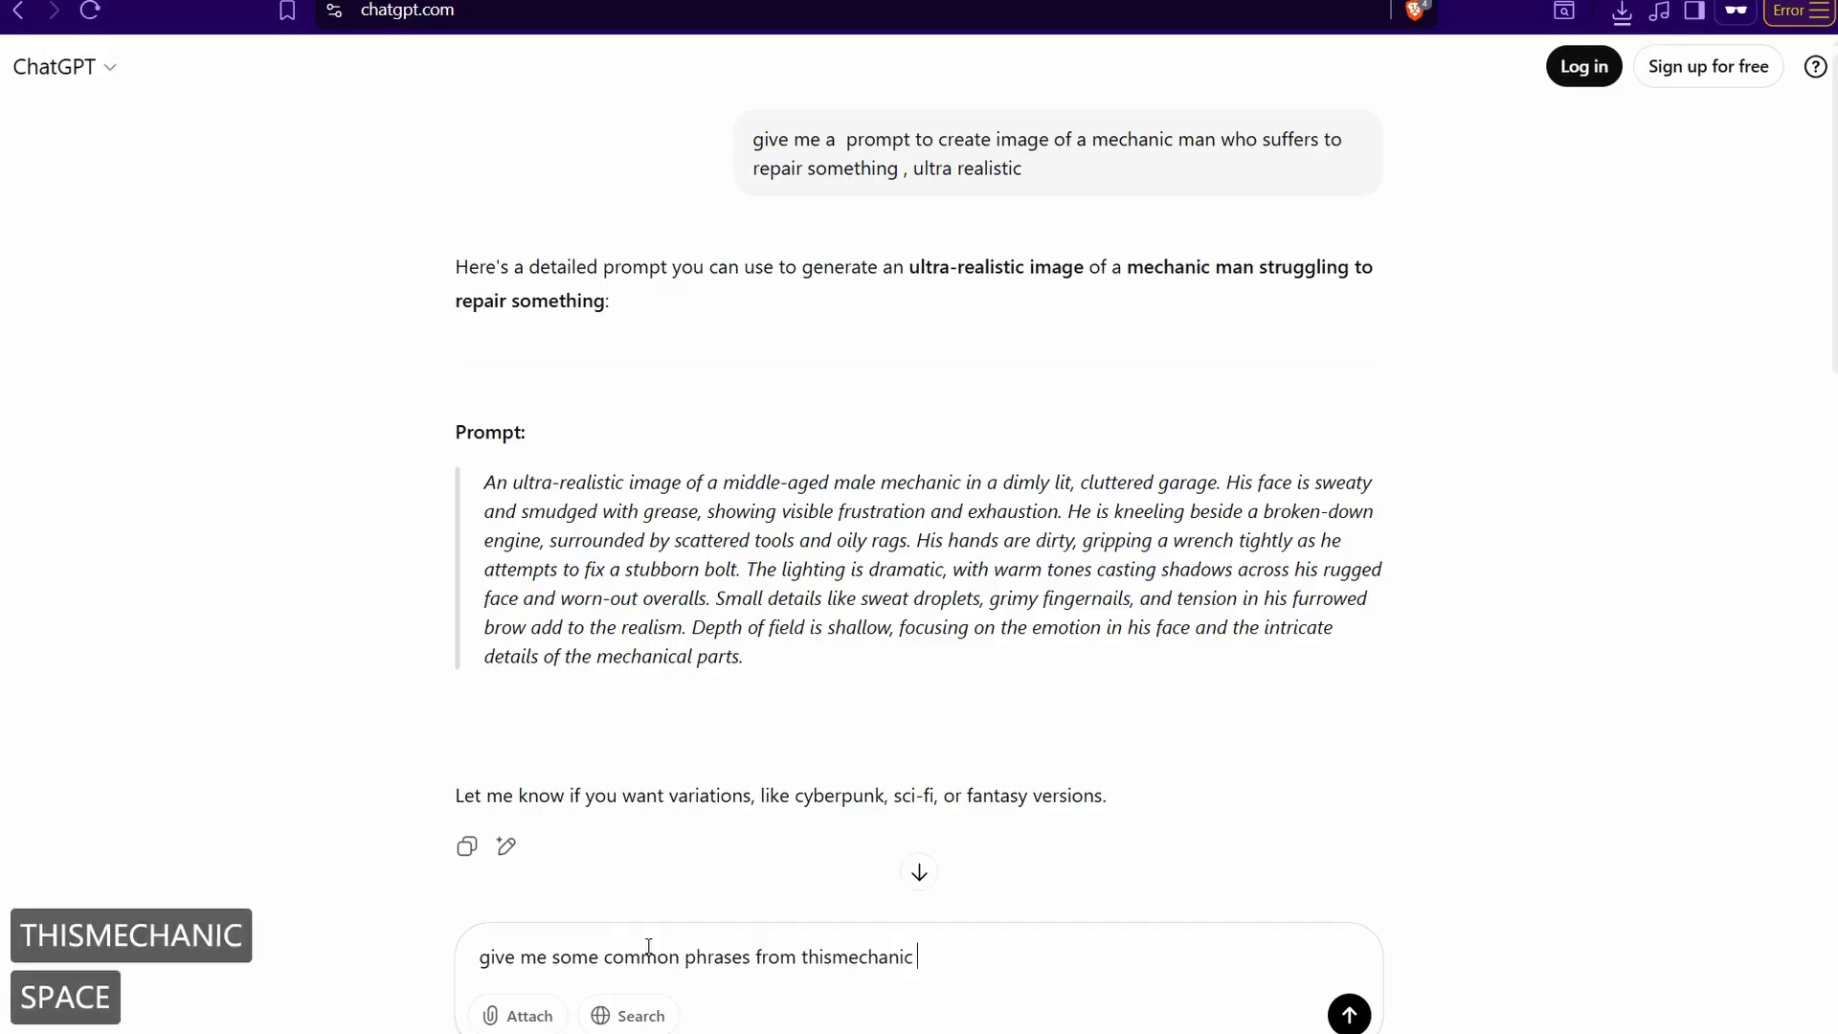
pyautogui.press('Left')
pyautogui.press('Left')
pyautogui.press('Left')
pyautogui.press('Left')
pyautogui.press('Left')
pyautogui.press('Left')
pyautogui.press('Left')
pyautogui.press('Left')
pyautogui.press('Left')
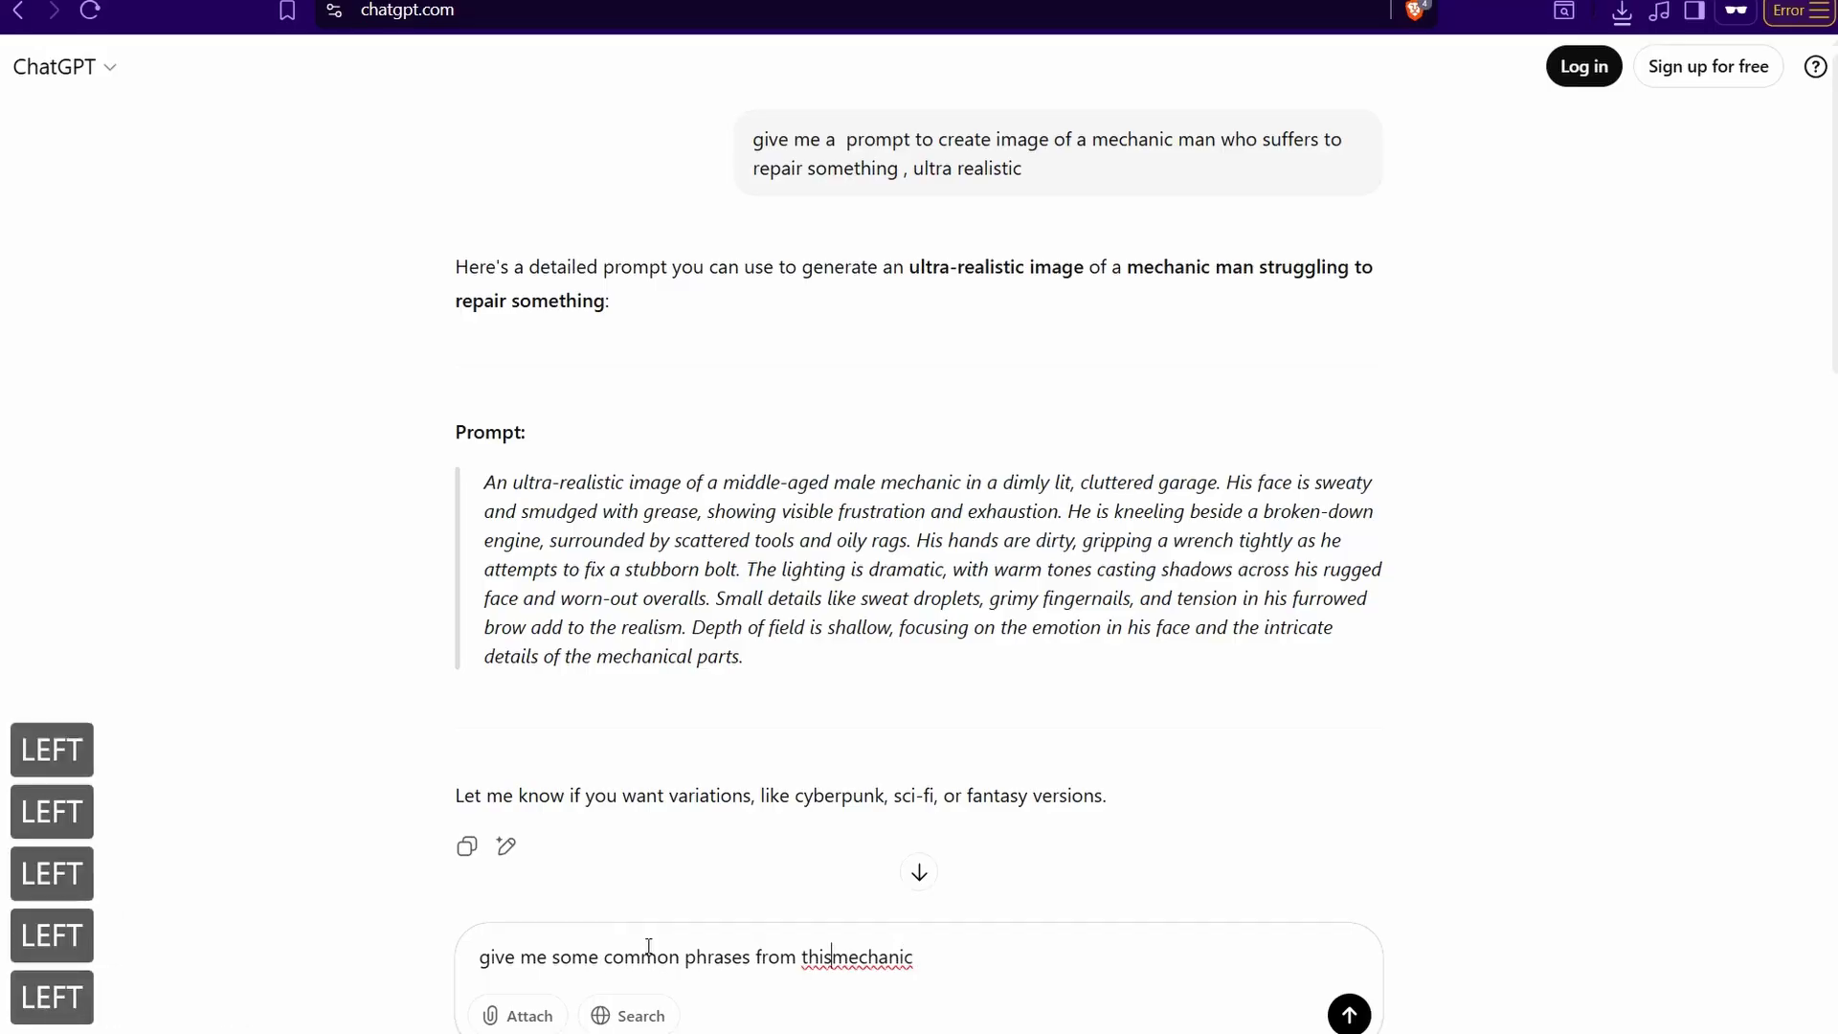
pyautogui.press('Return')
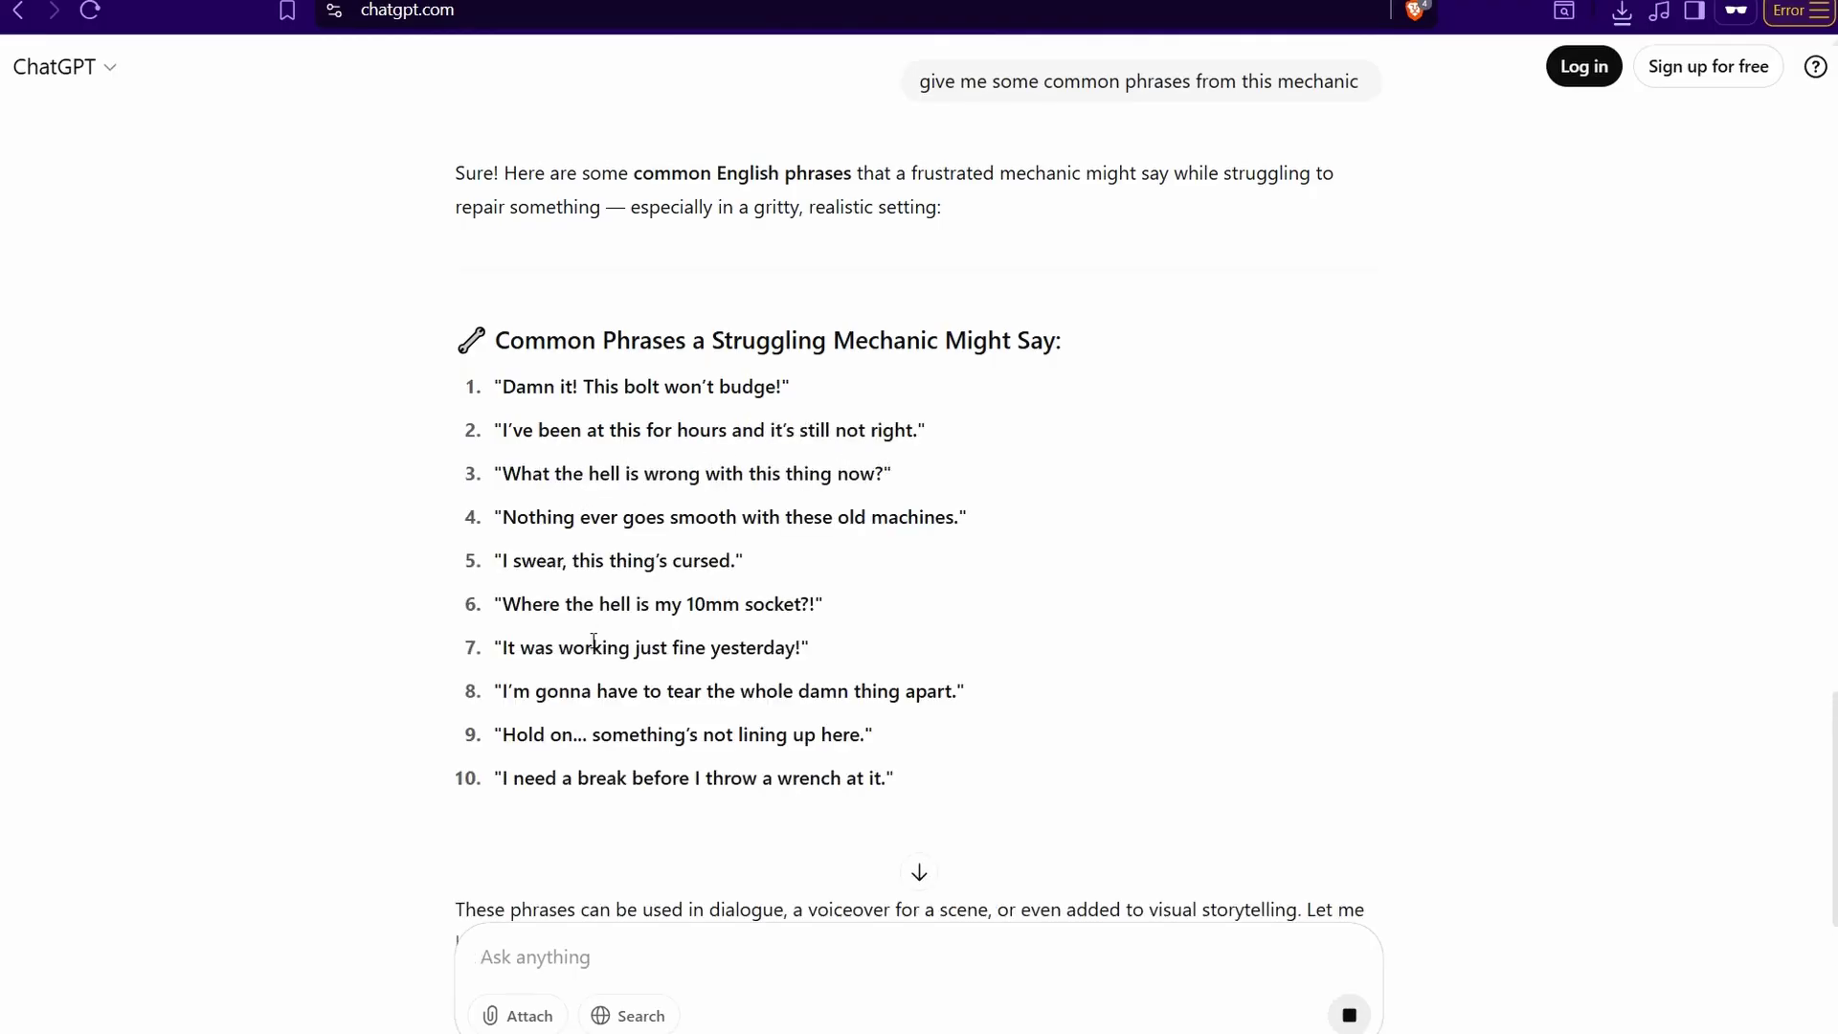
# Copy phrase 2, the line about hours of work
pyautogui.moveTo(504, 430); pyautogui.dragTo(853, 430)
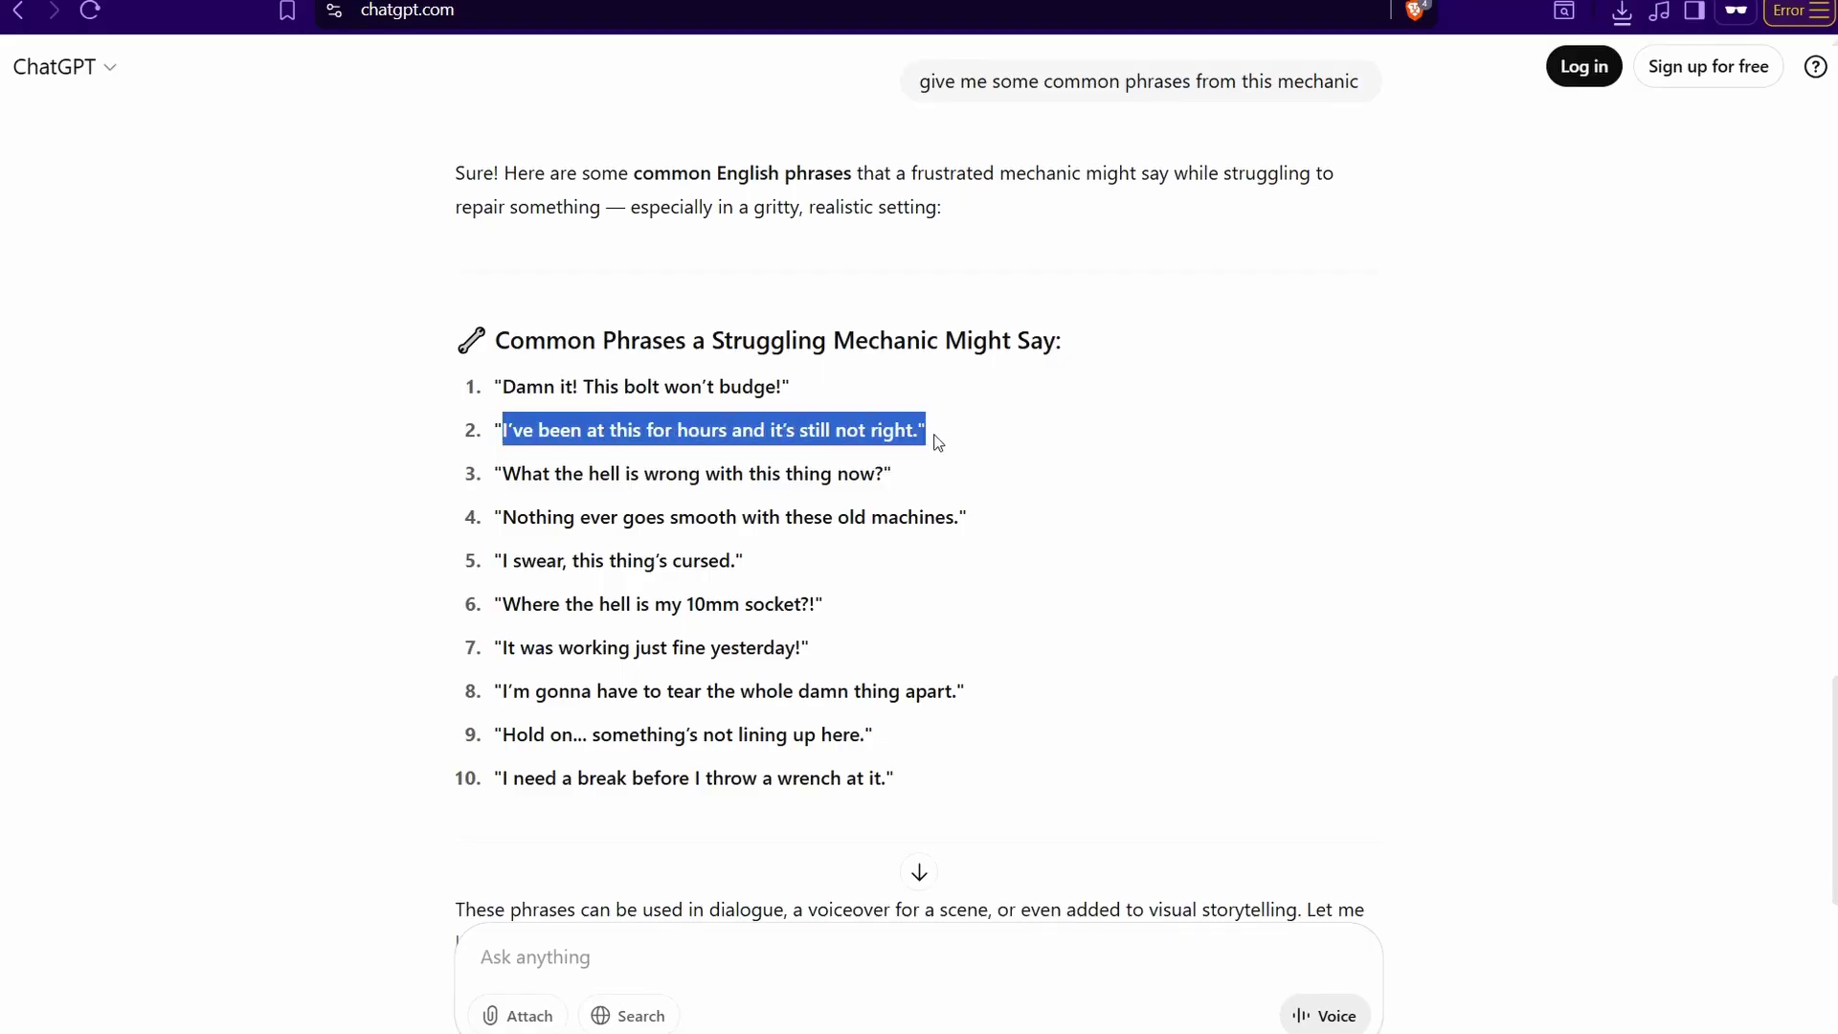
pyautogui.rightClick(925, 430)
pyautogui.click(925, 463)
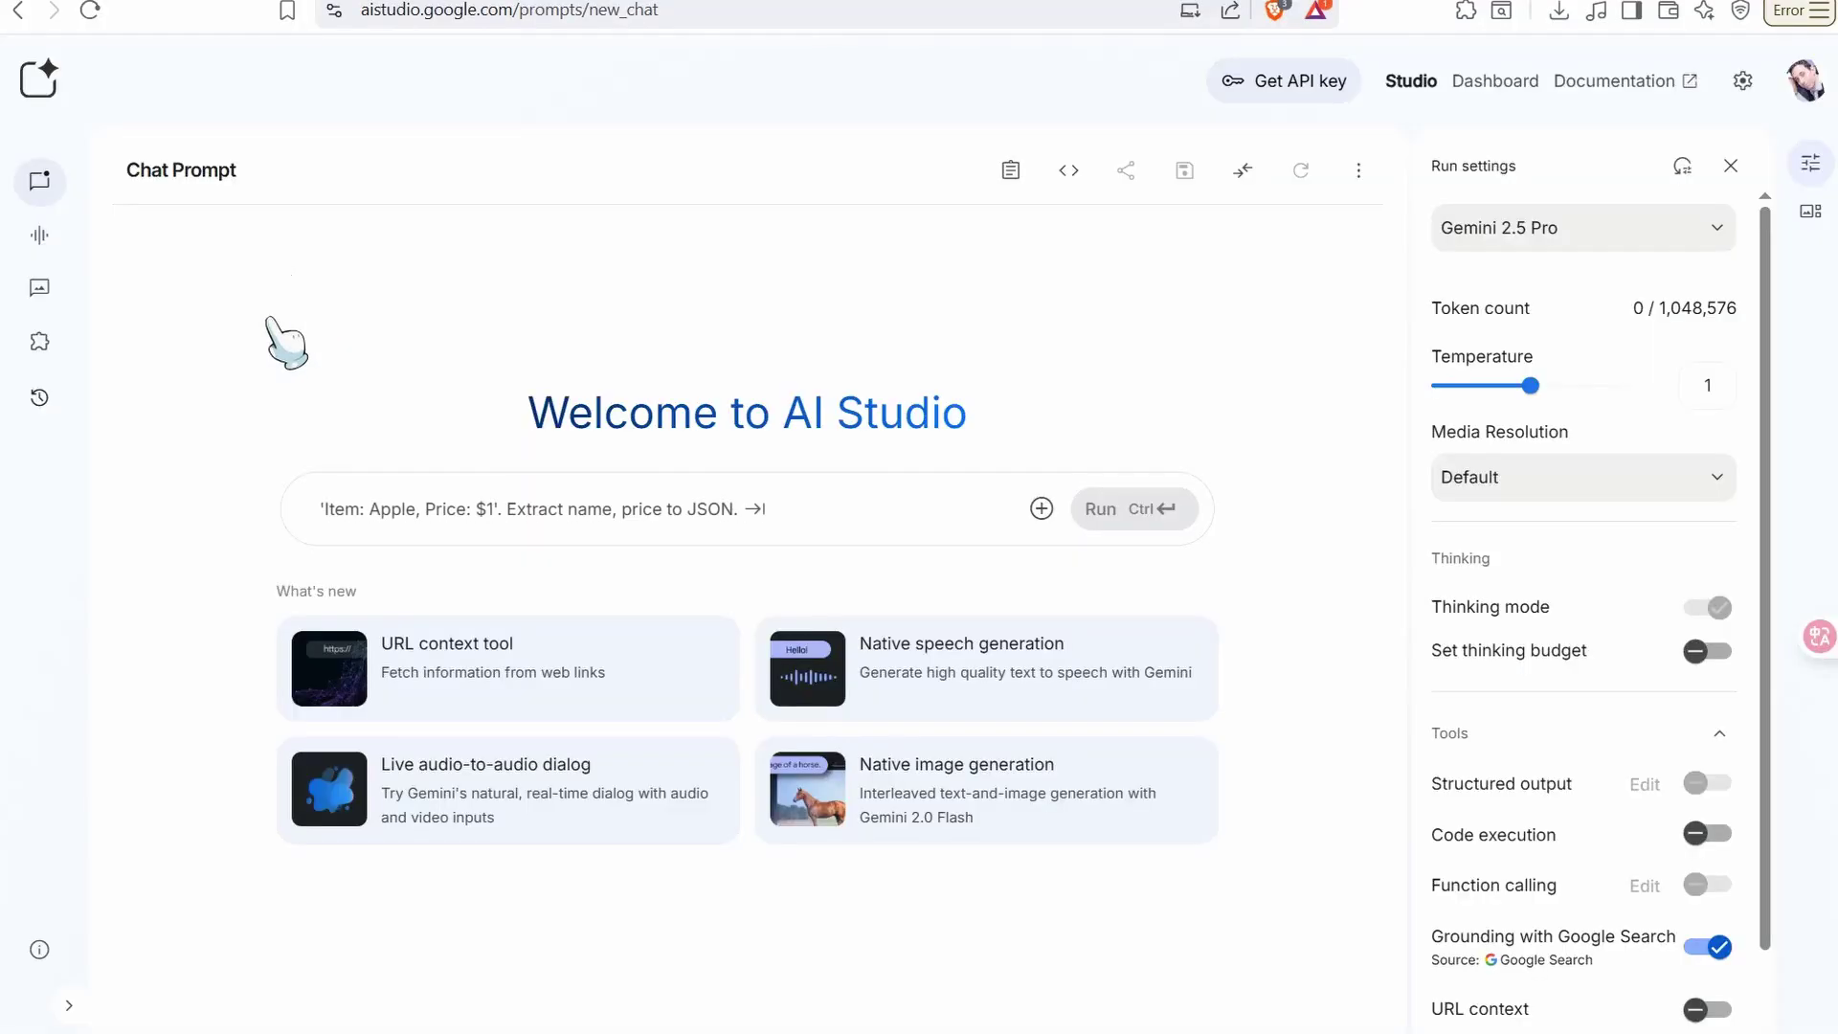
# Open the Generate Media page and choose the Gemini speech generation card
pyautogui.click(42, 293)
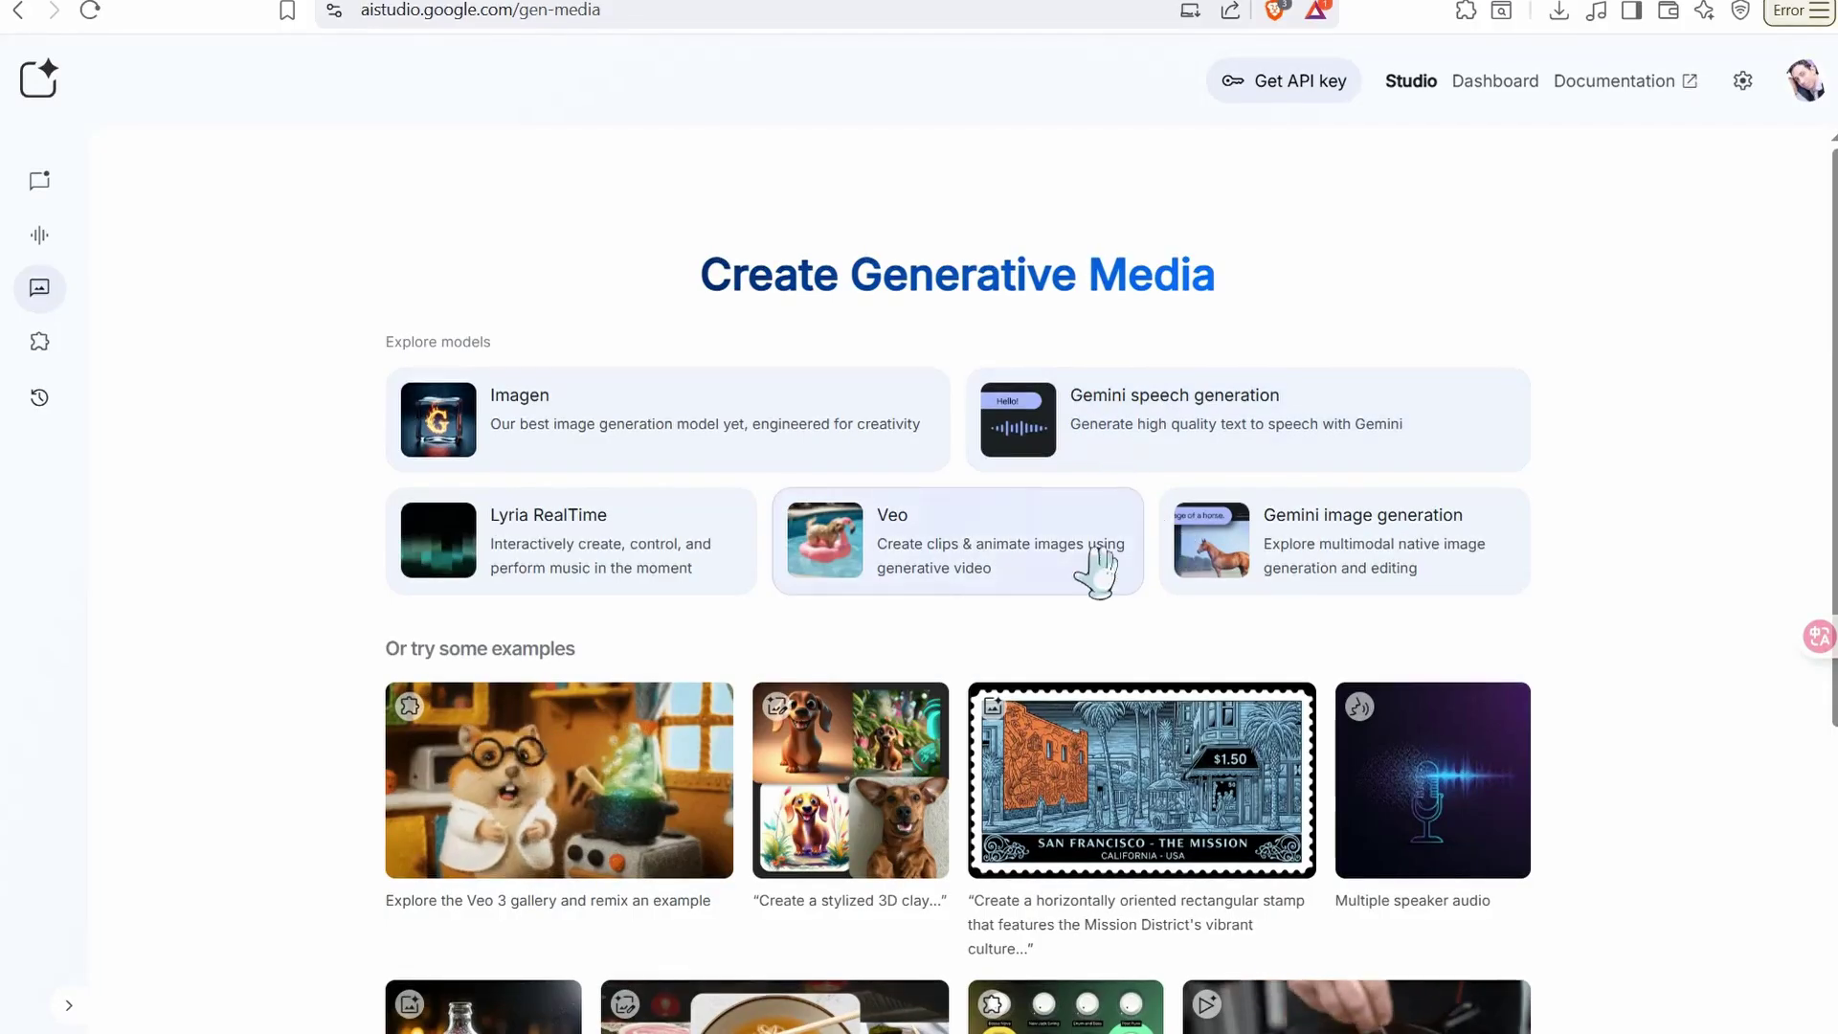
pyautogui.click(1155, 424)
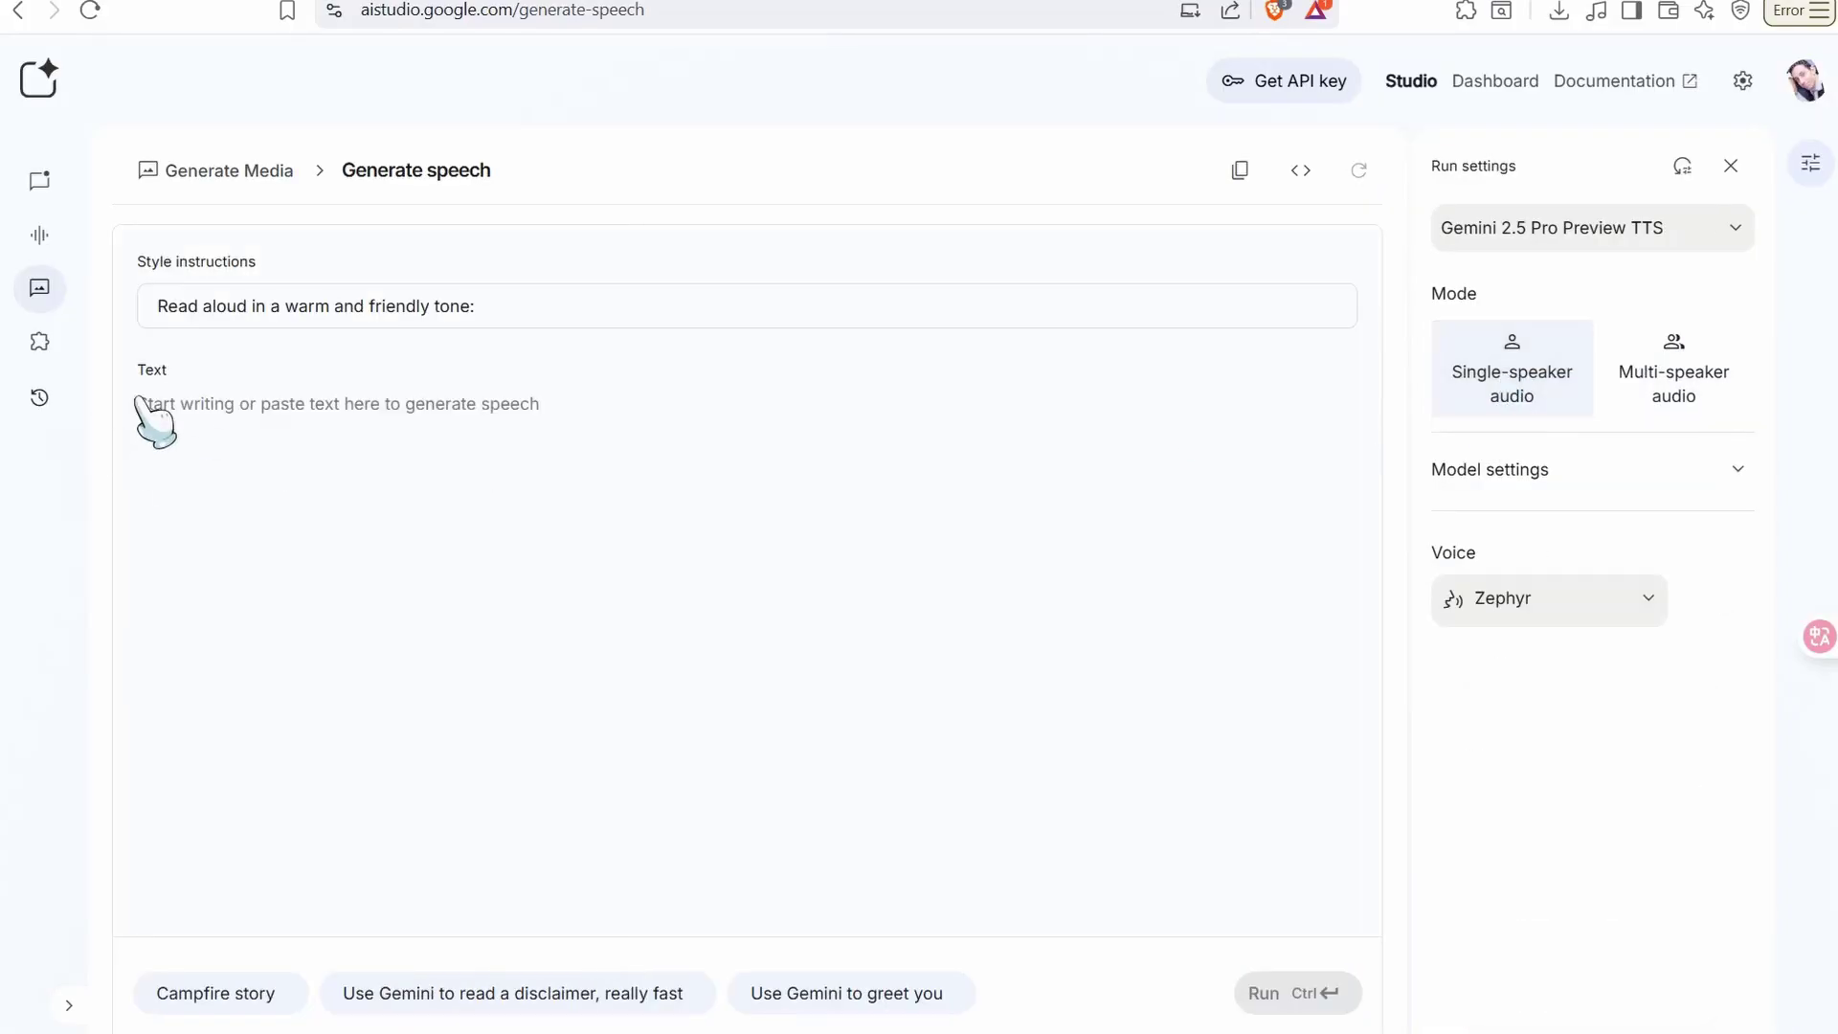
# Paste the mechanic line as speech text, preview and select the Charon voice, and generate
pyautogui.rightClick(177, 403)
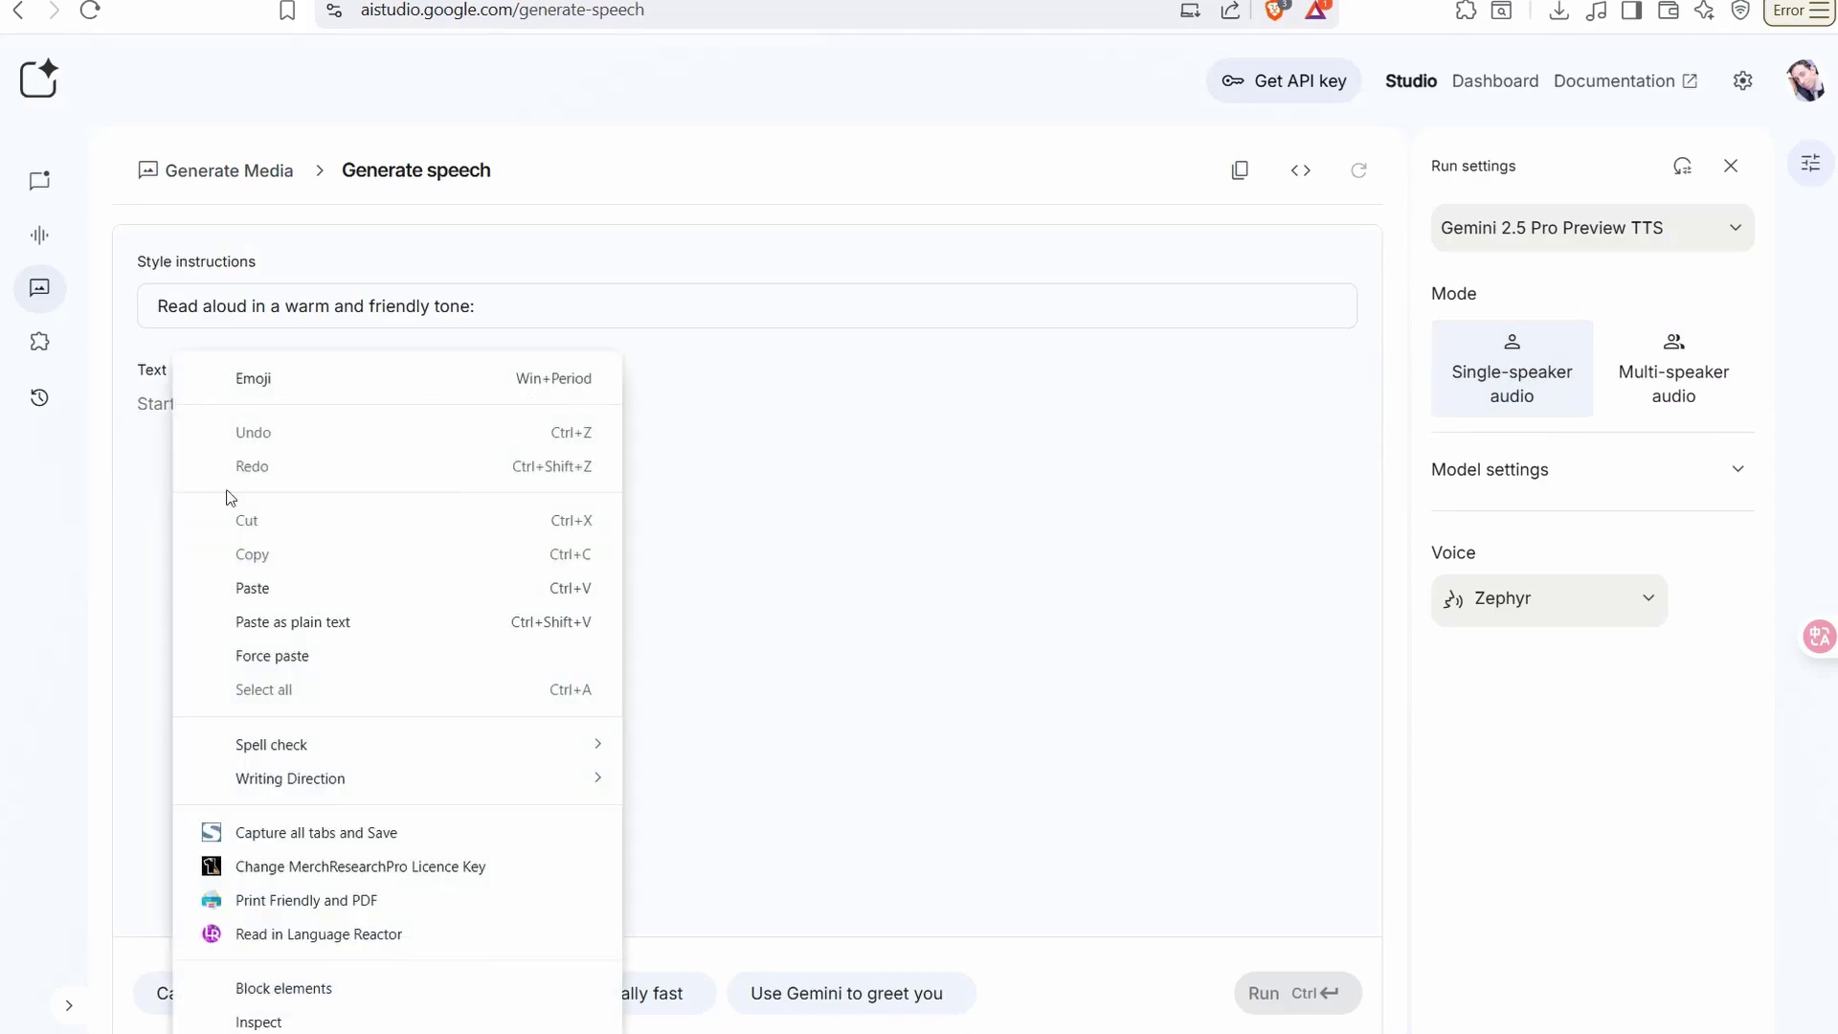
pyautogui.click(251, 586)
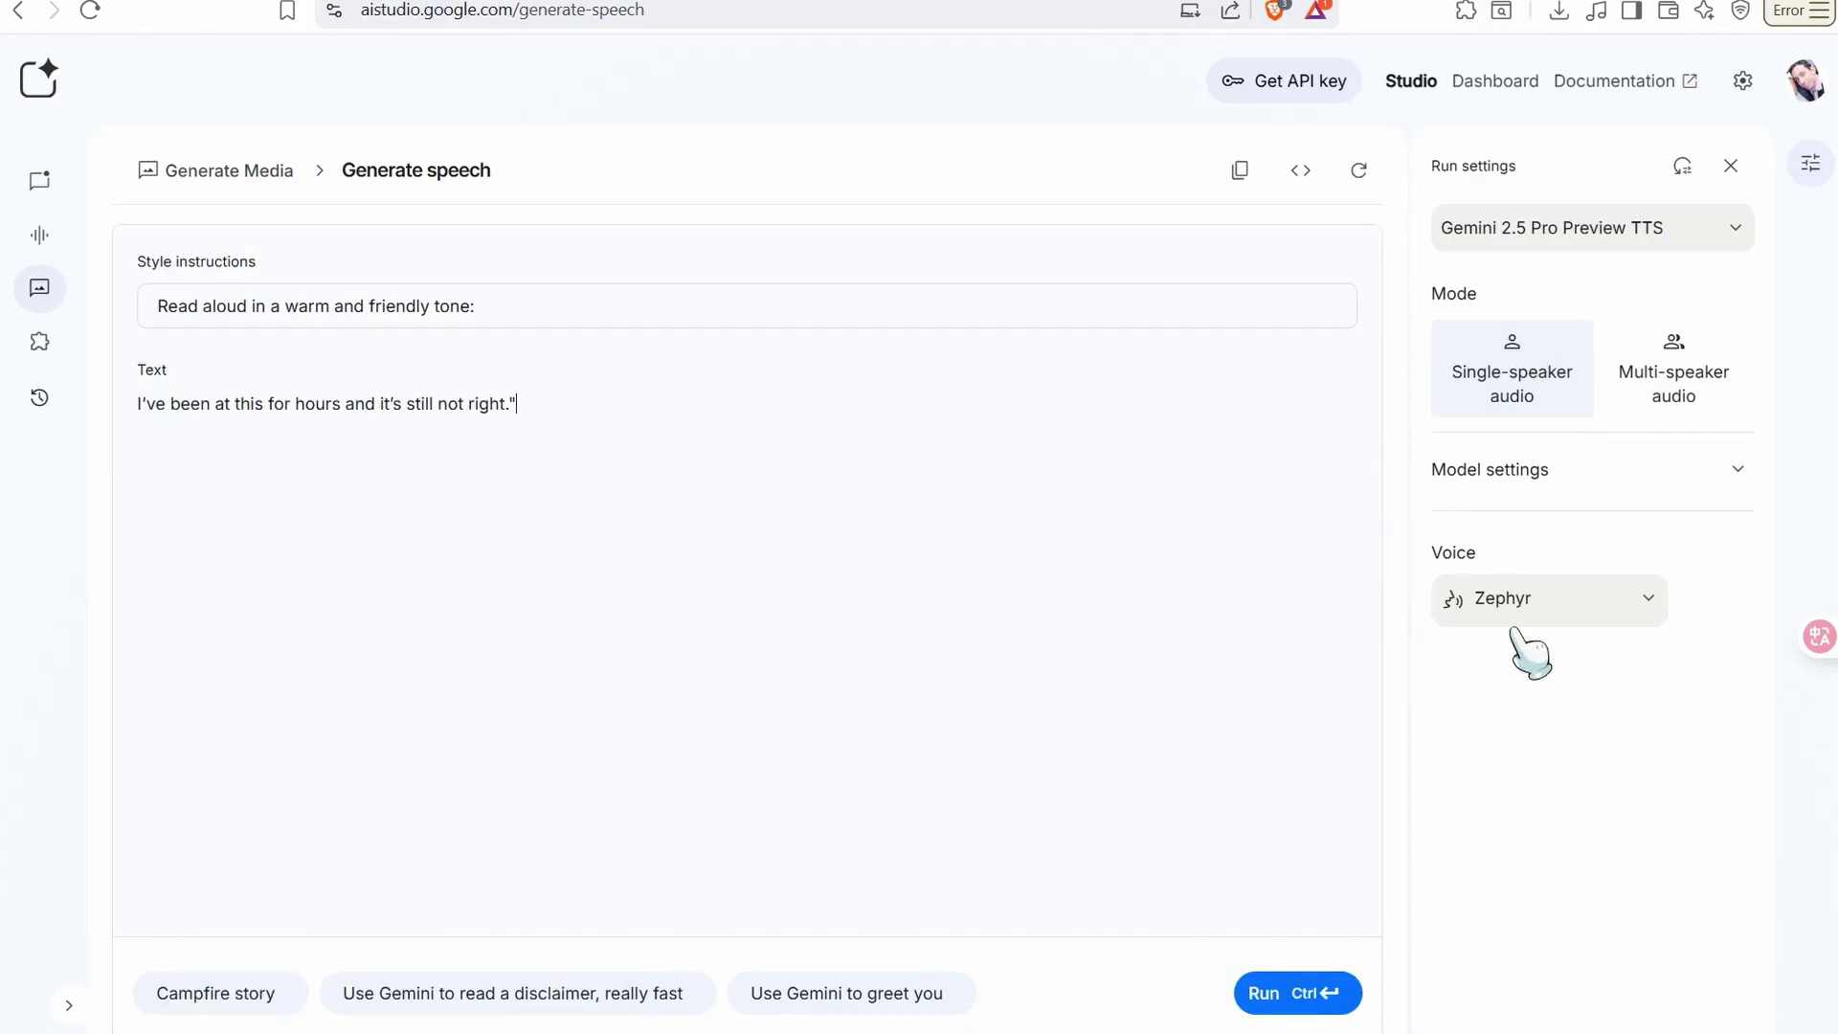
pyautogui.click(1449, 600)
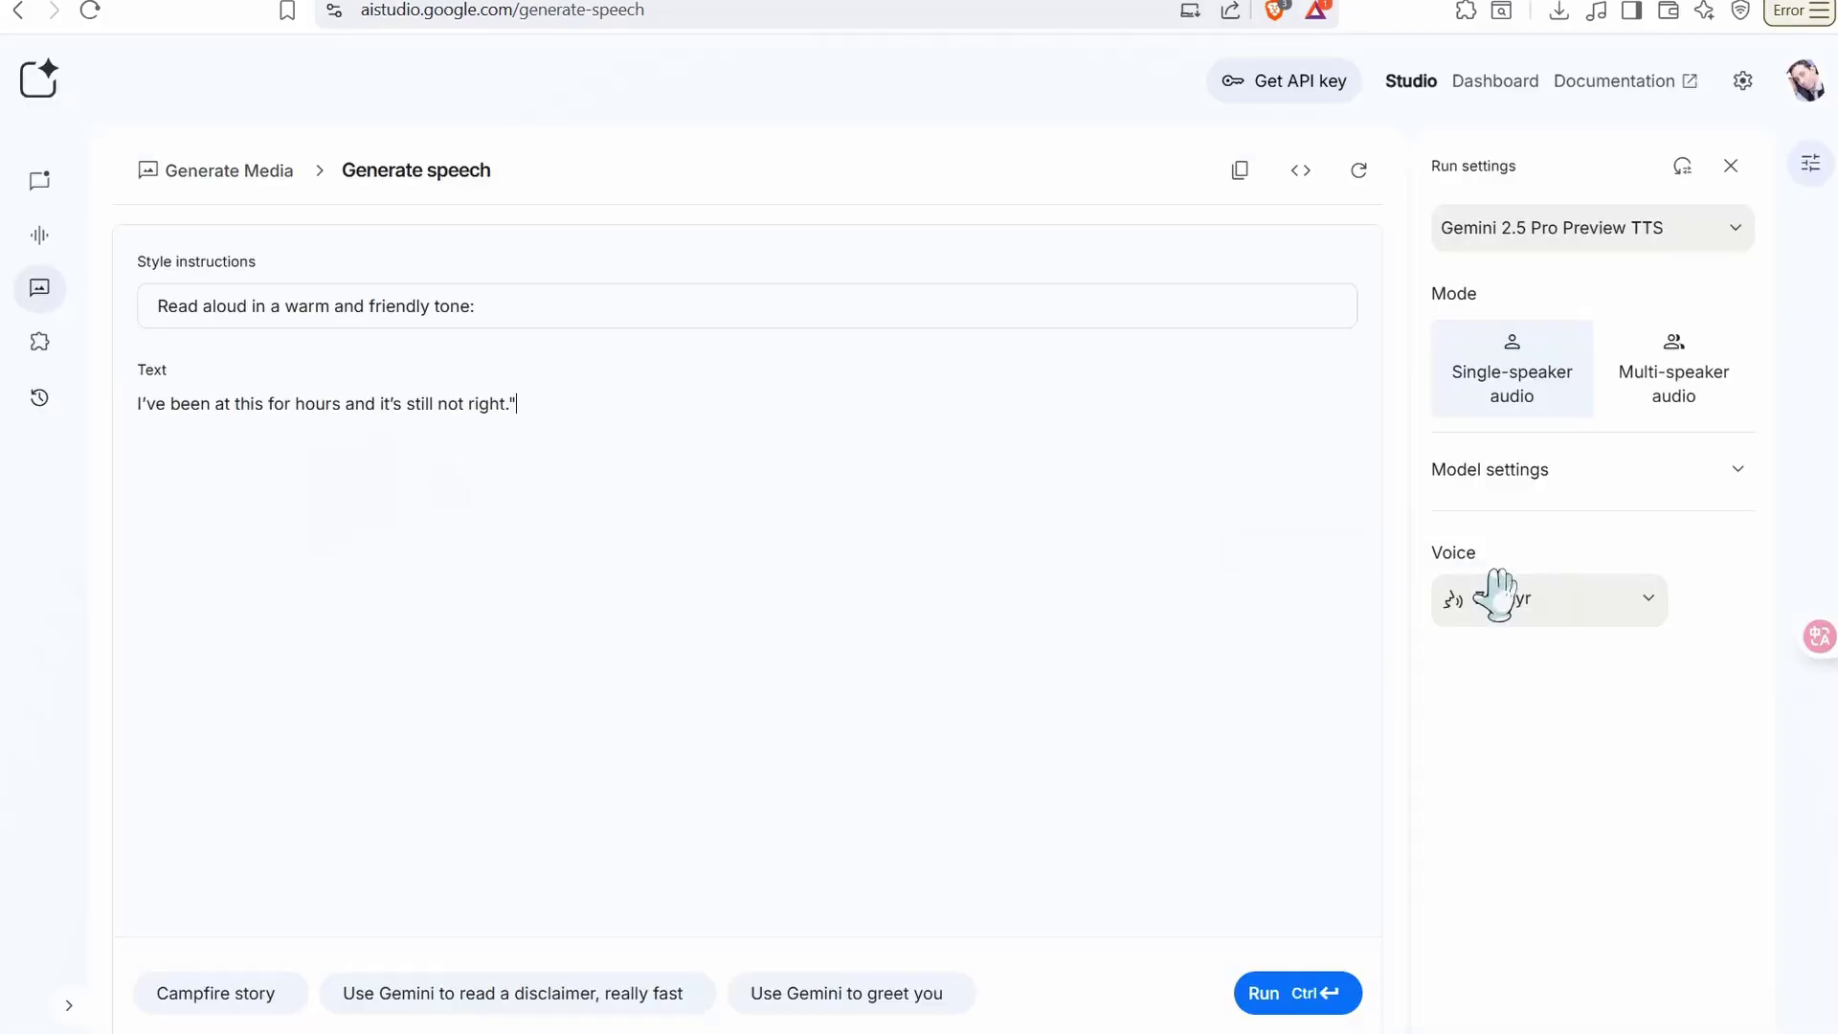
pyautogui.click(1625, 606)
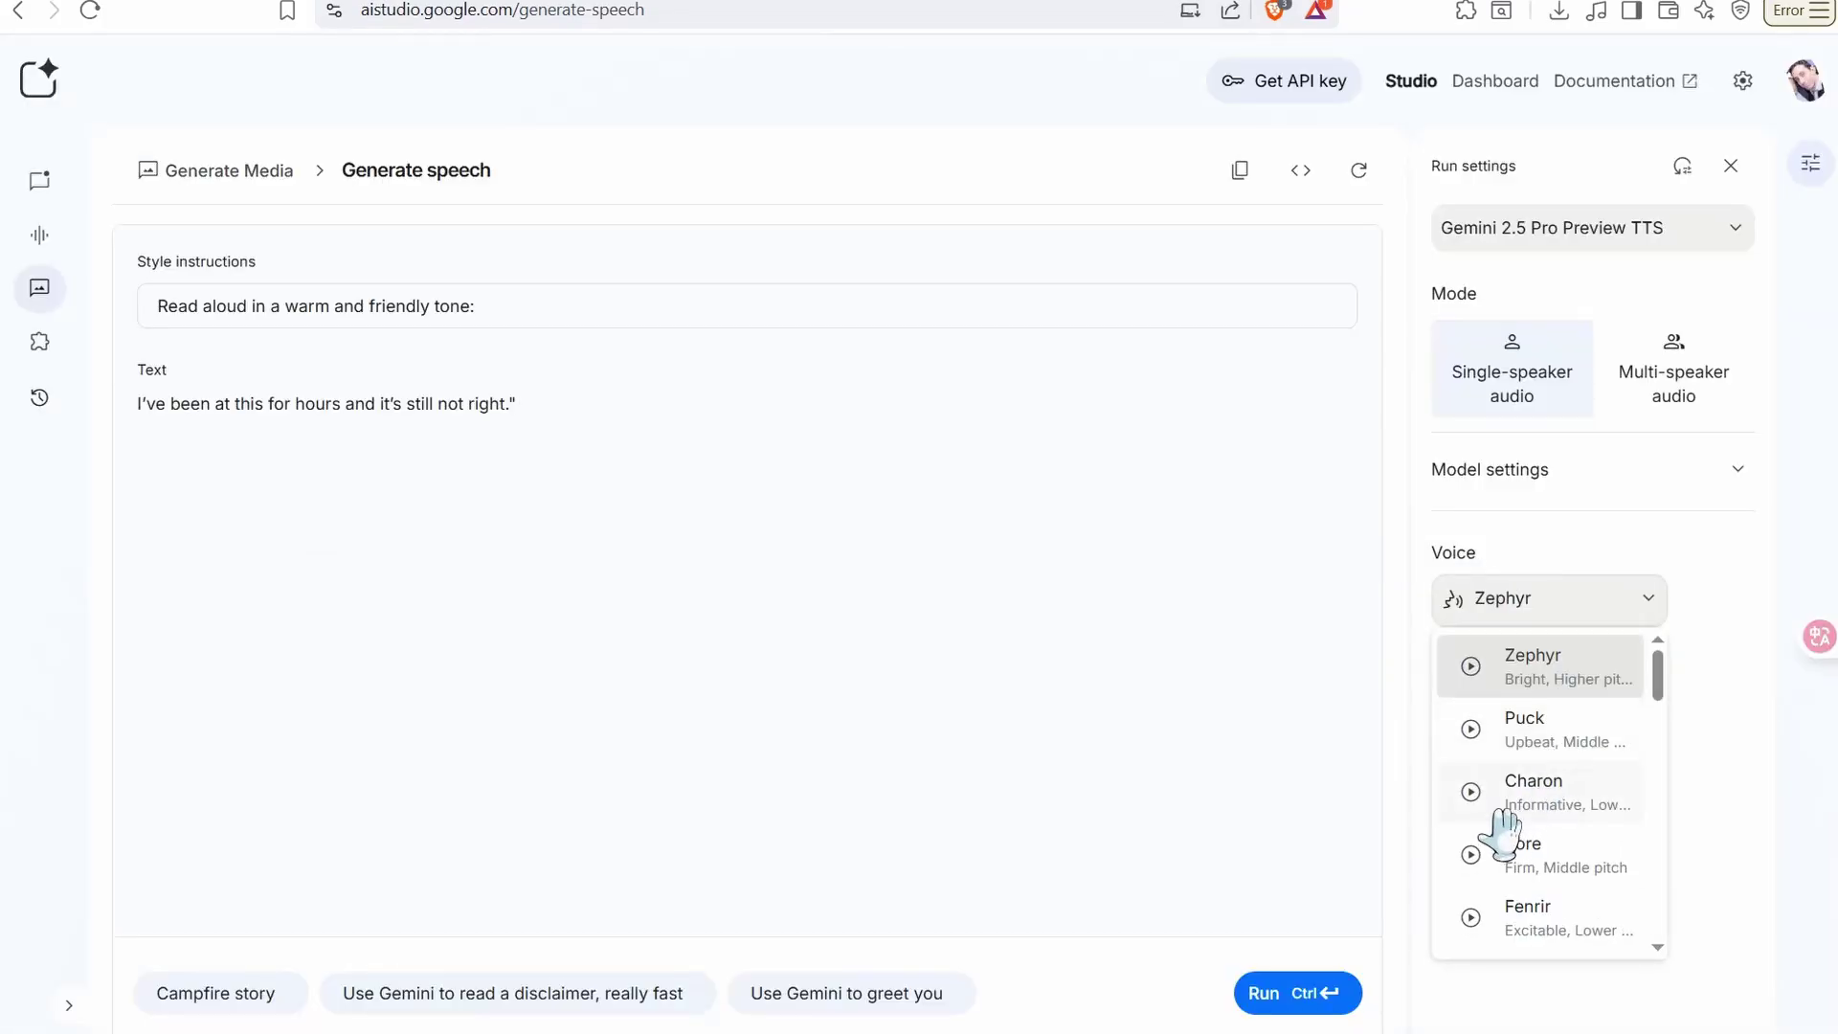
pyautogui.click(1471, 792)
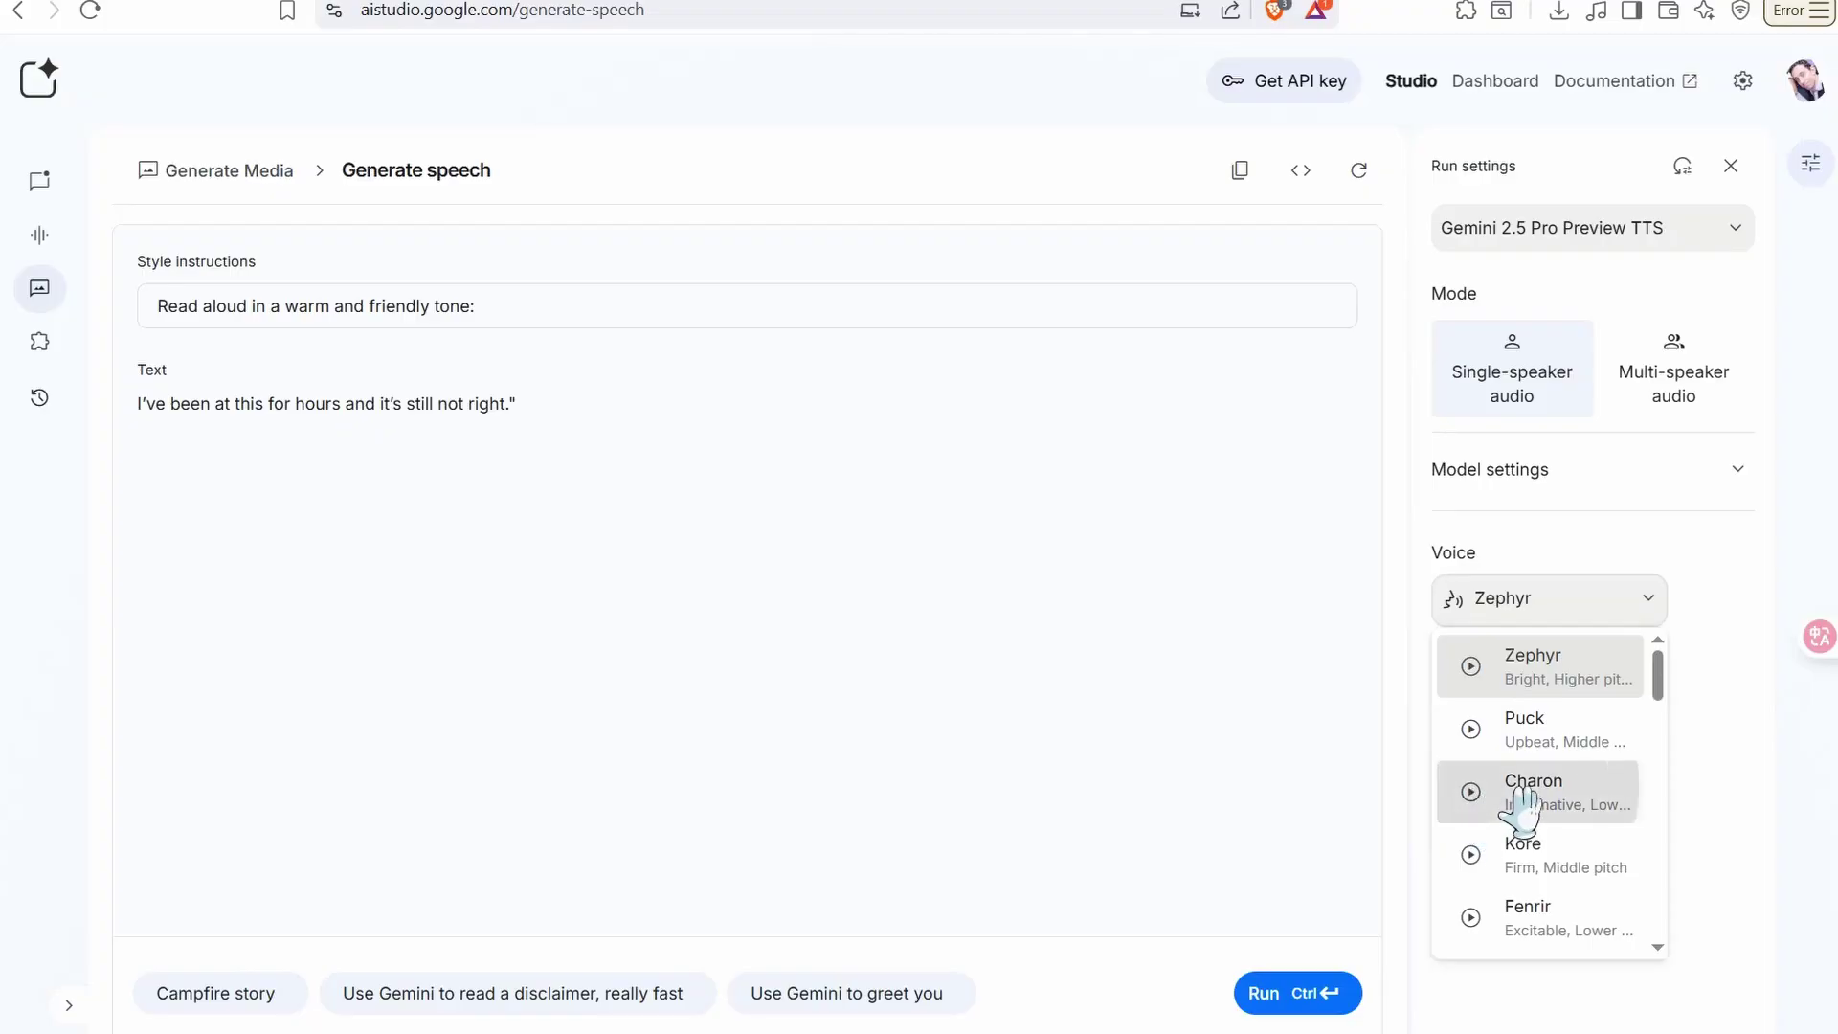
pyautogui.click(1518, 804)
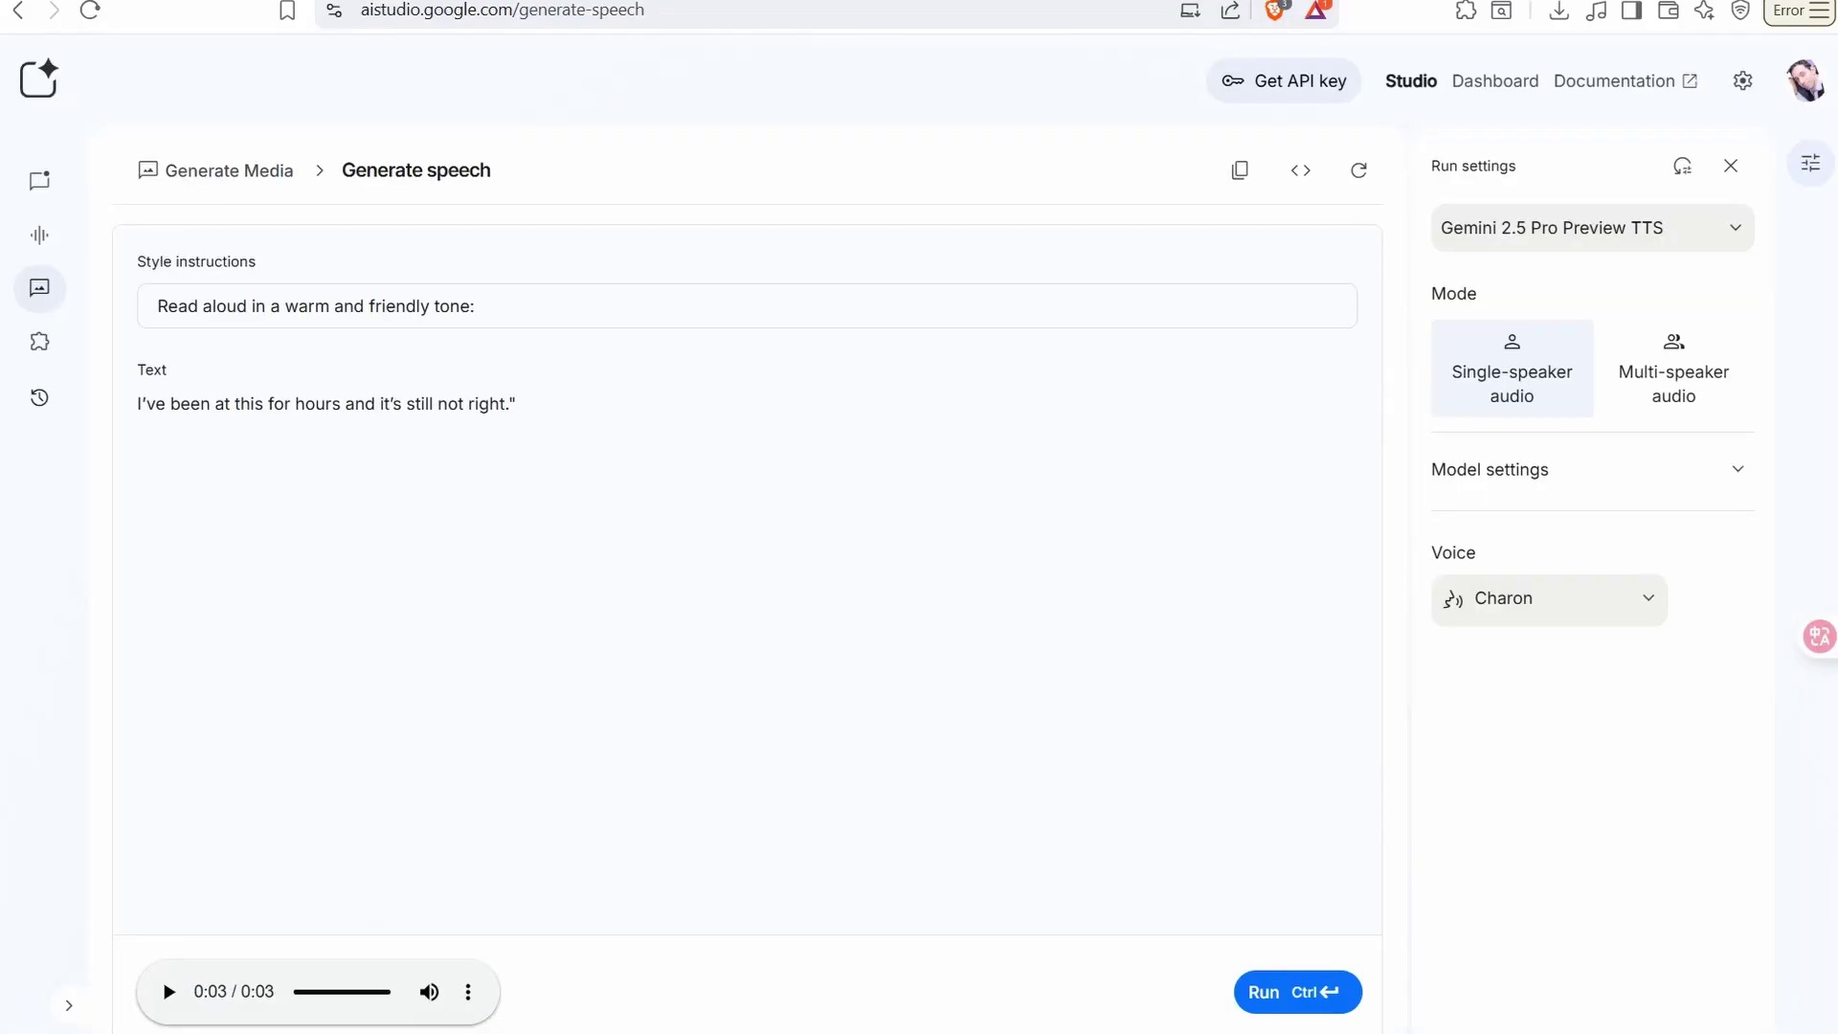
pyautogui.click(468, 994)
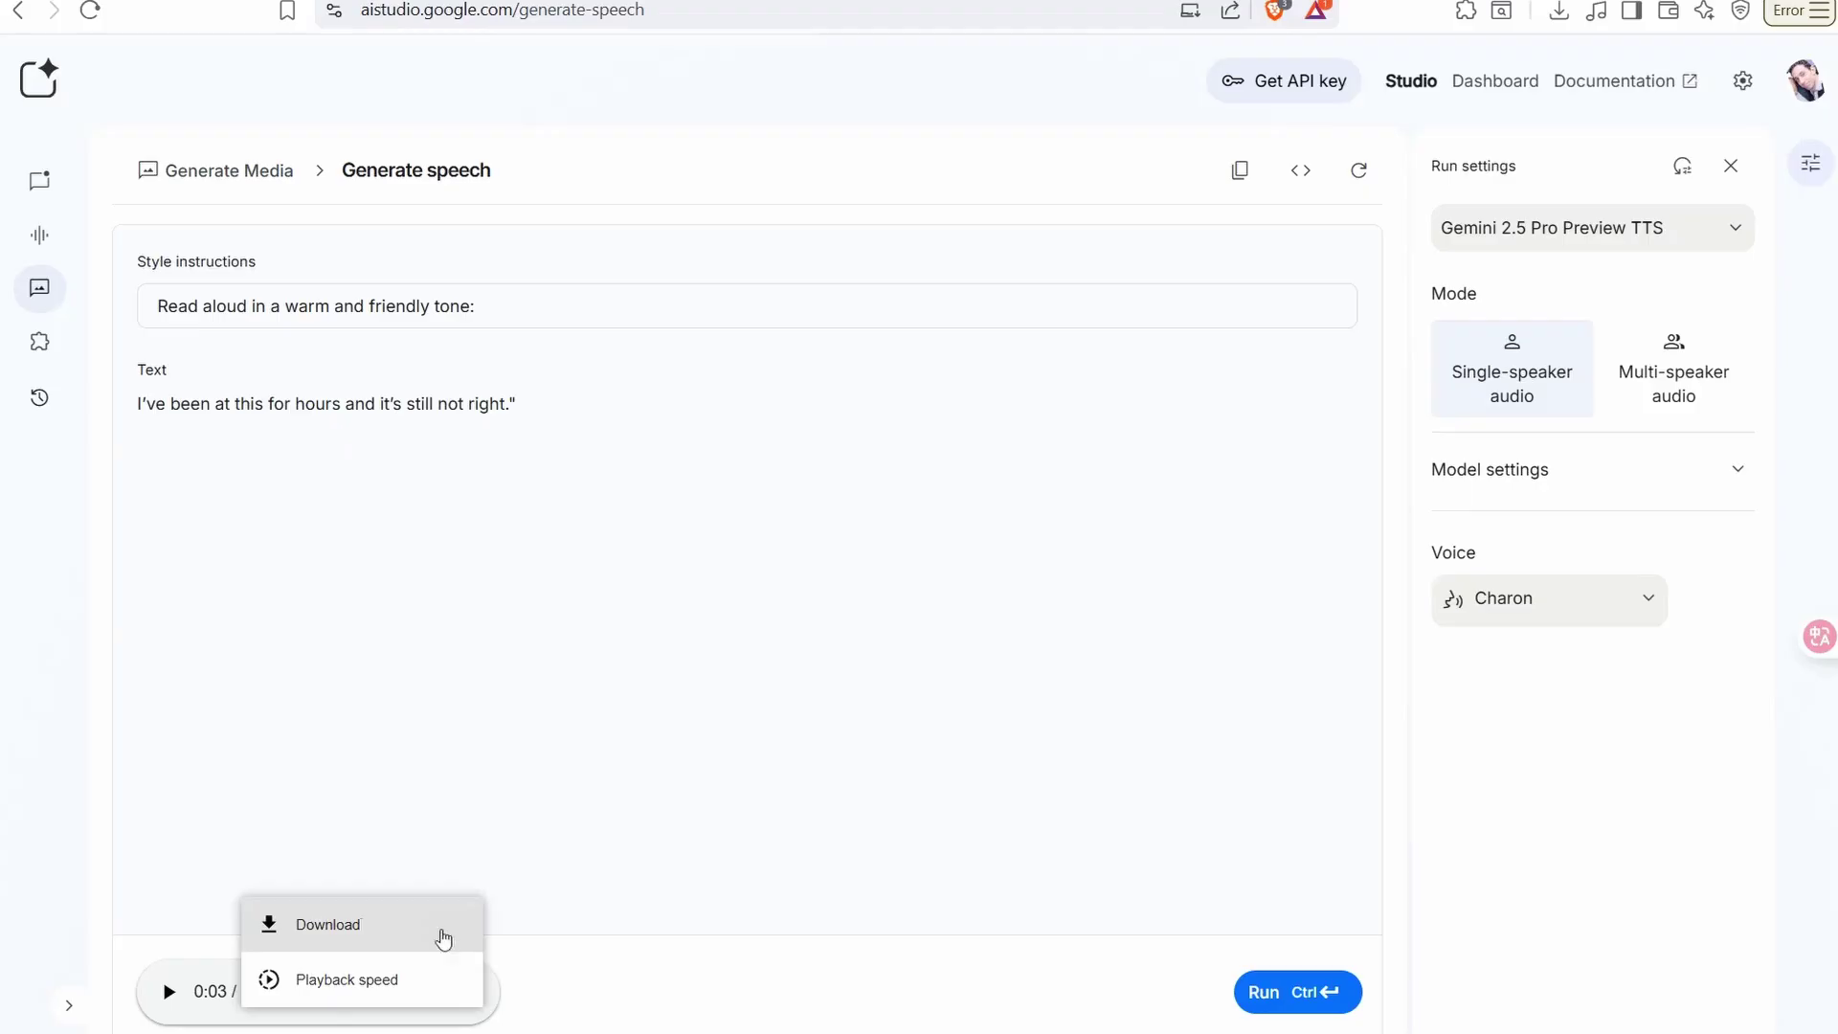
# Download the speech clip from the audio menu and save it as download.wav
pyautogui.click(328, 938)
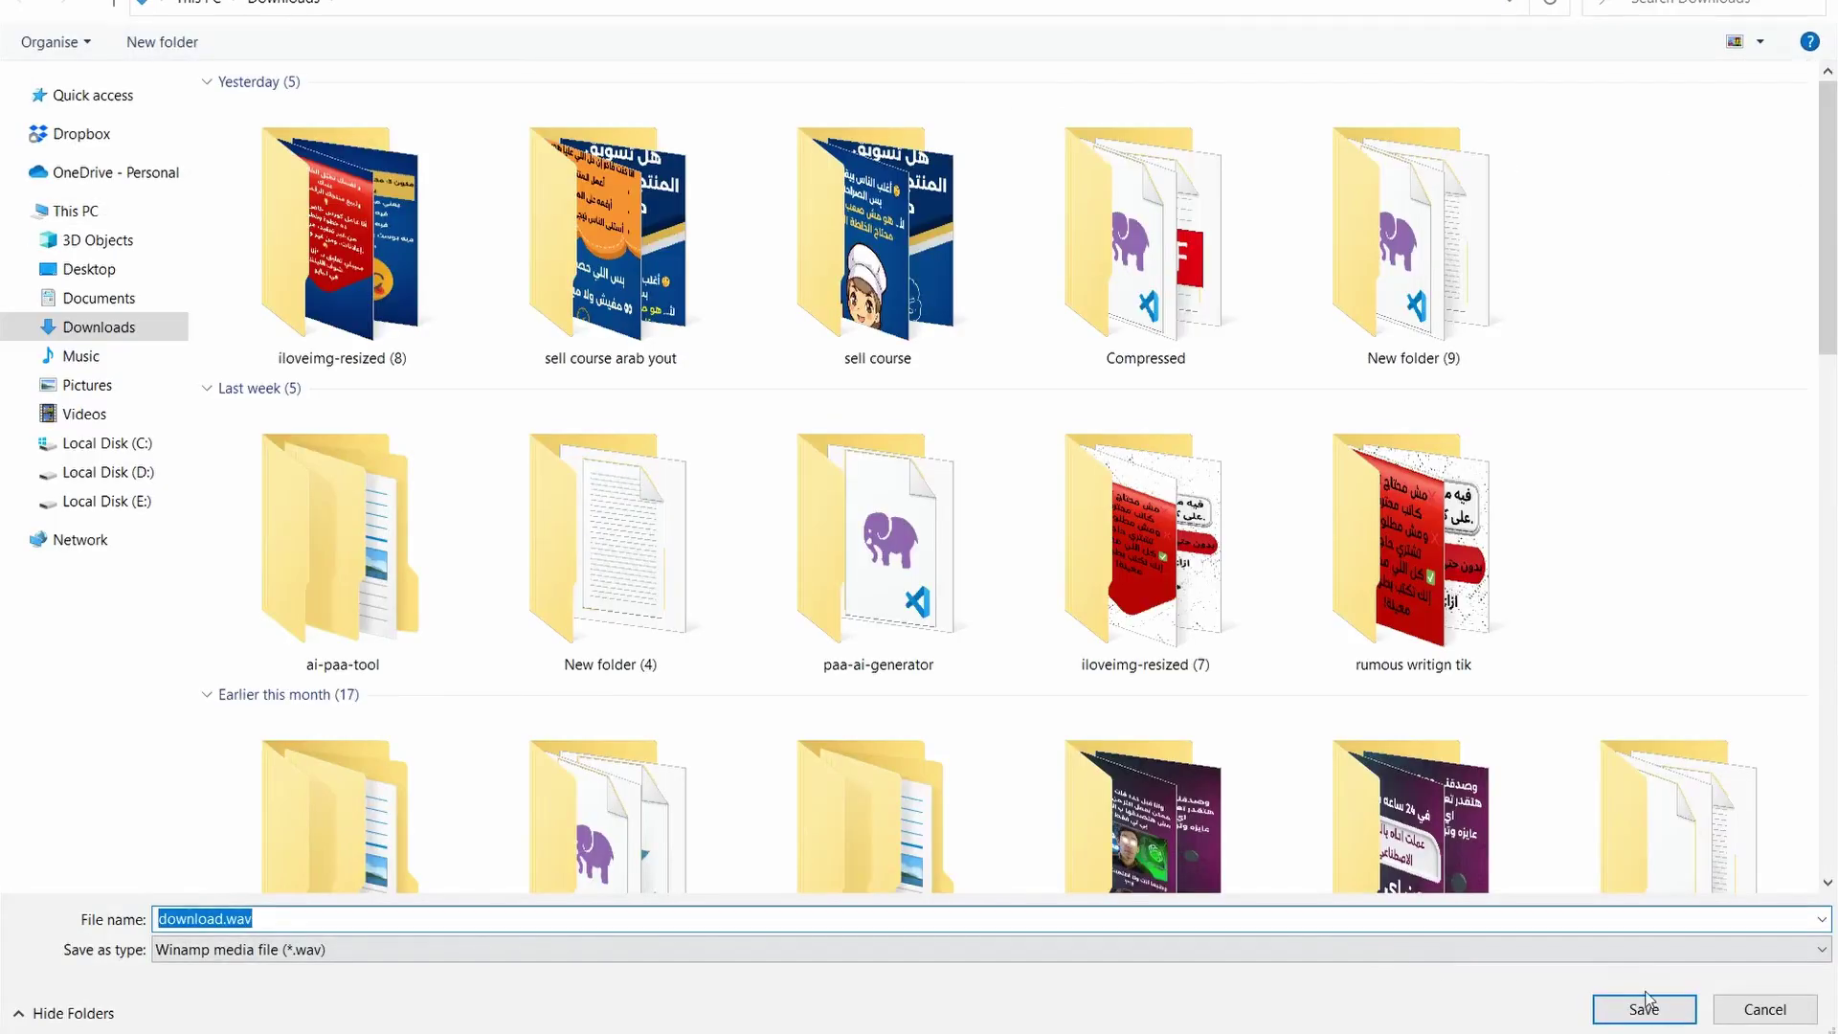
pyautogui.click(1644, 1008)
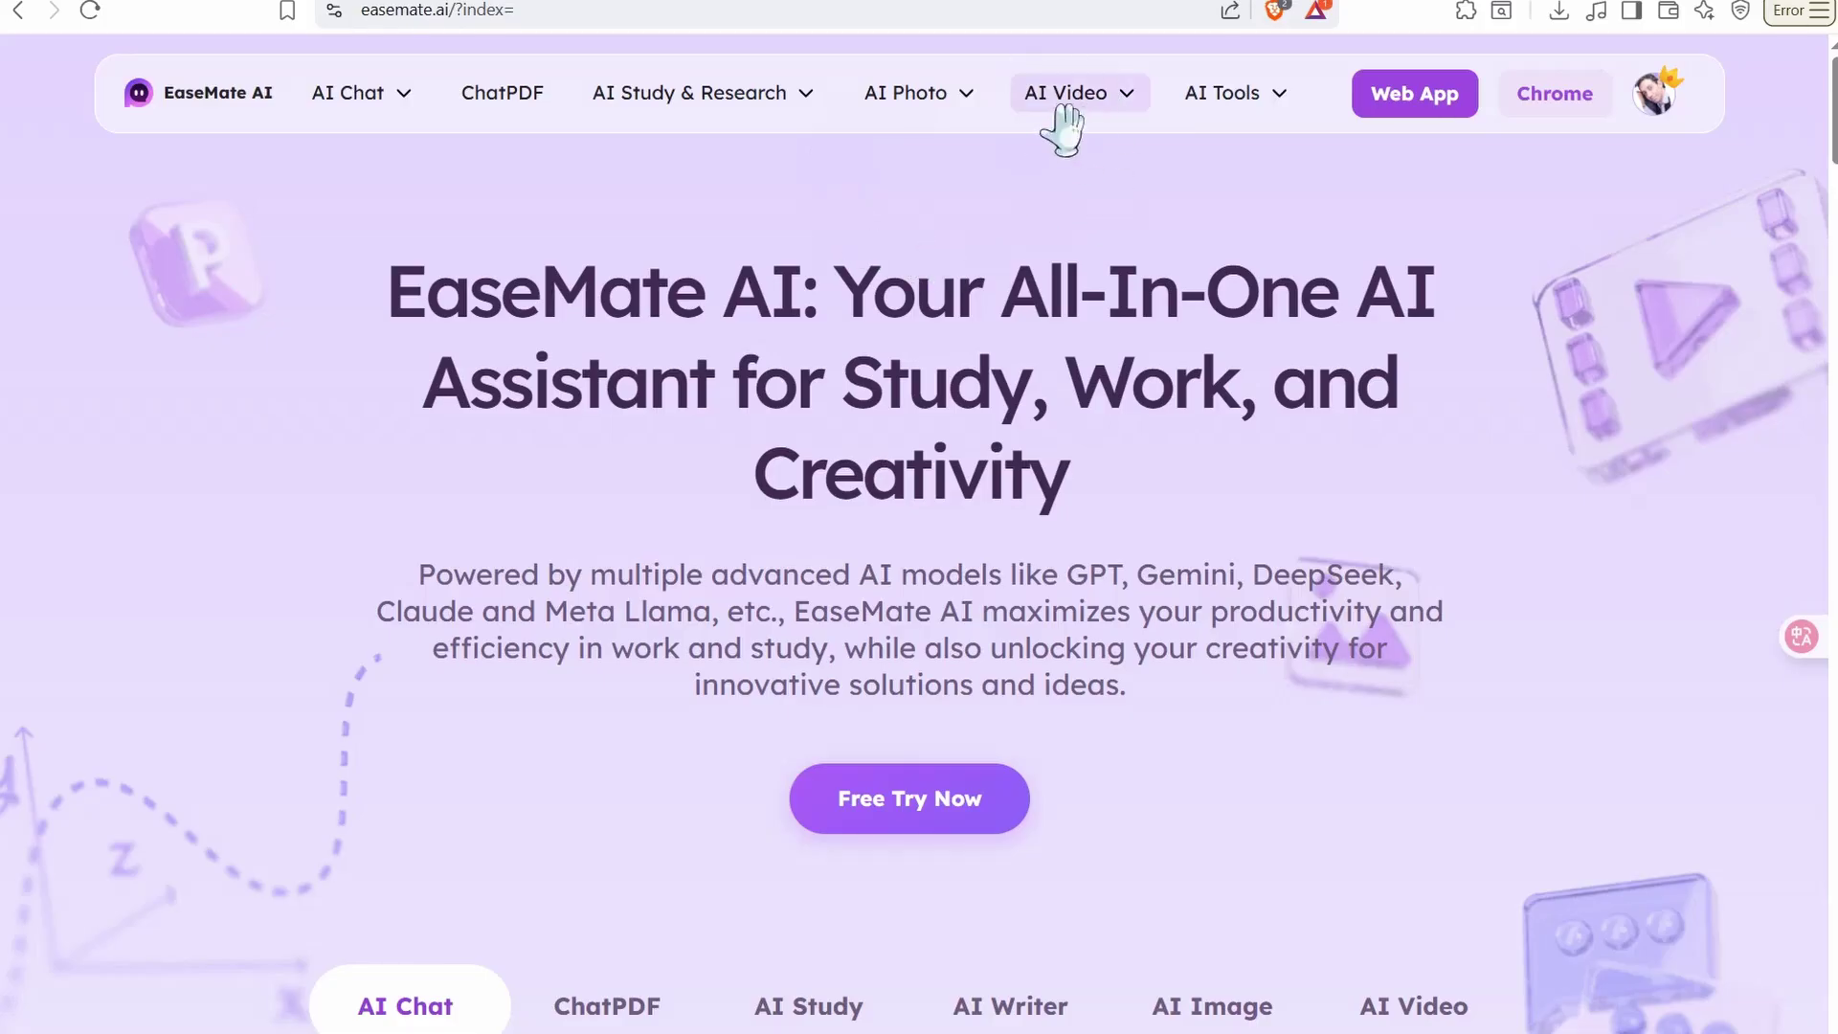
# Open EaseMate AI's Seedance video generator and upload the mechanic photo
pyautogui.click(1128, 96)
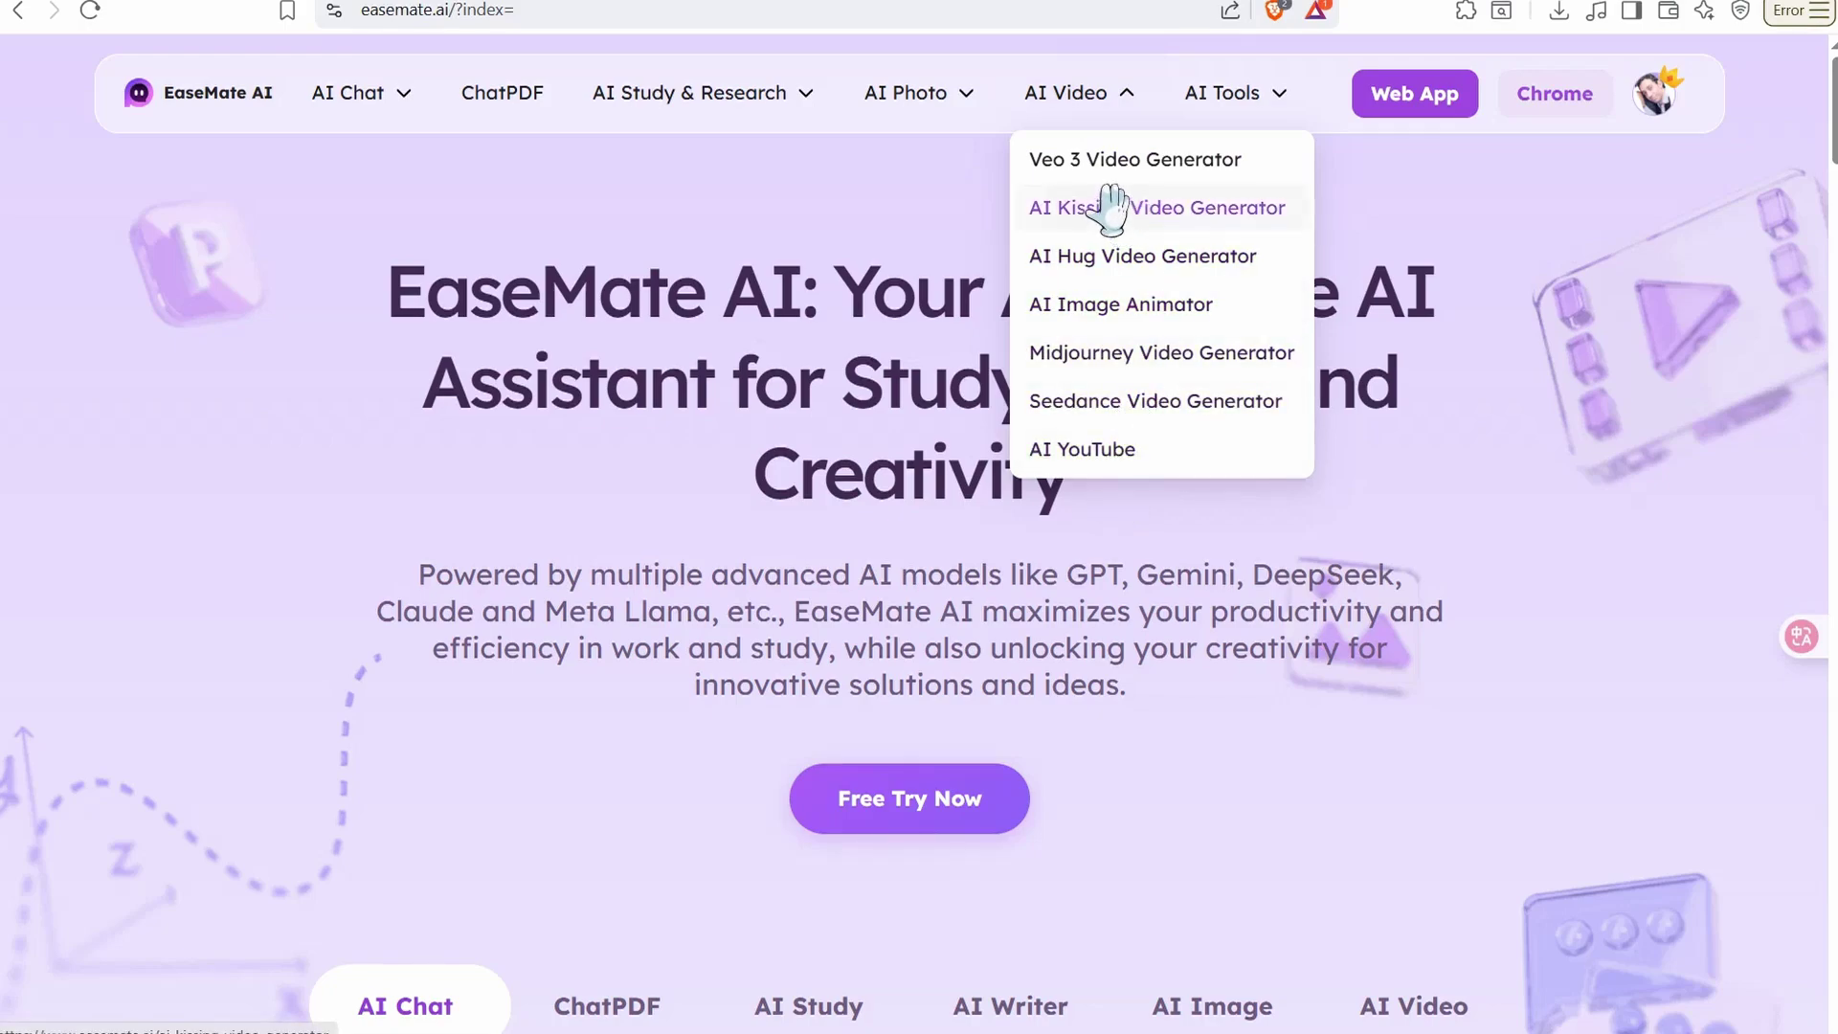
pyautogui.click(1108, 403)
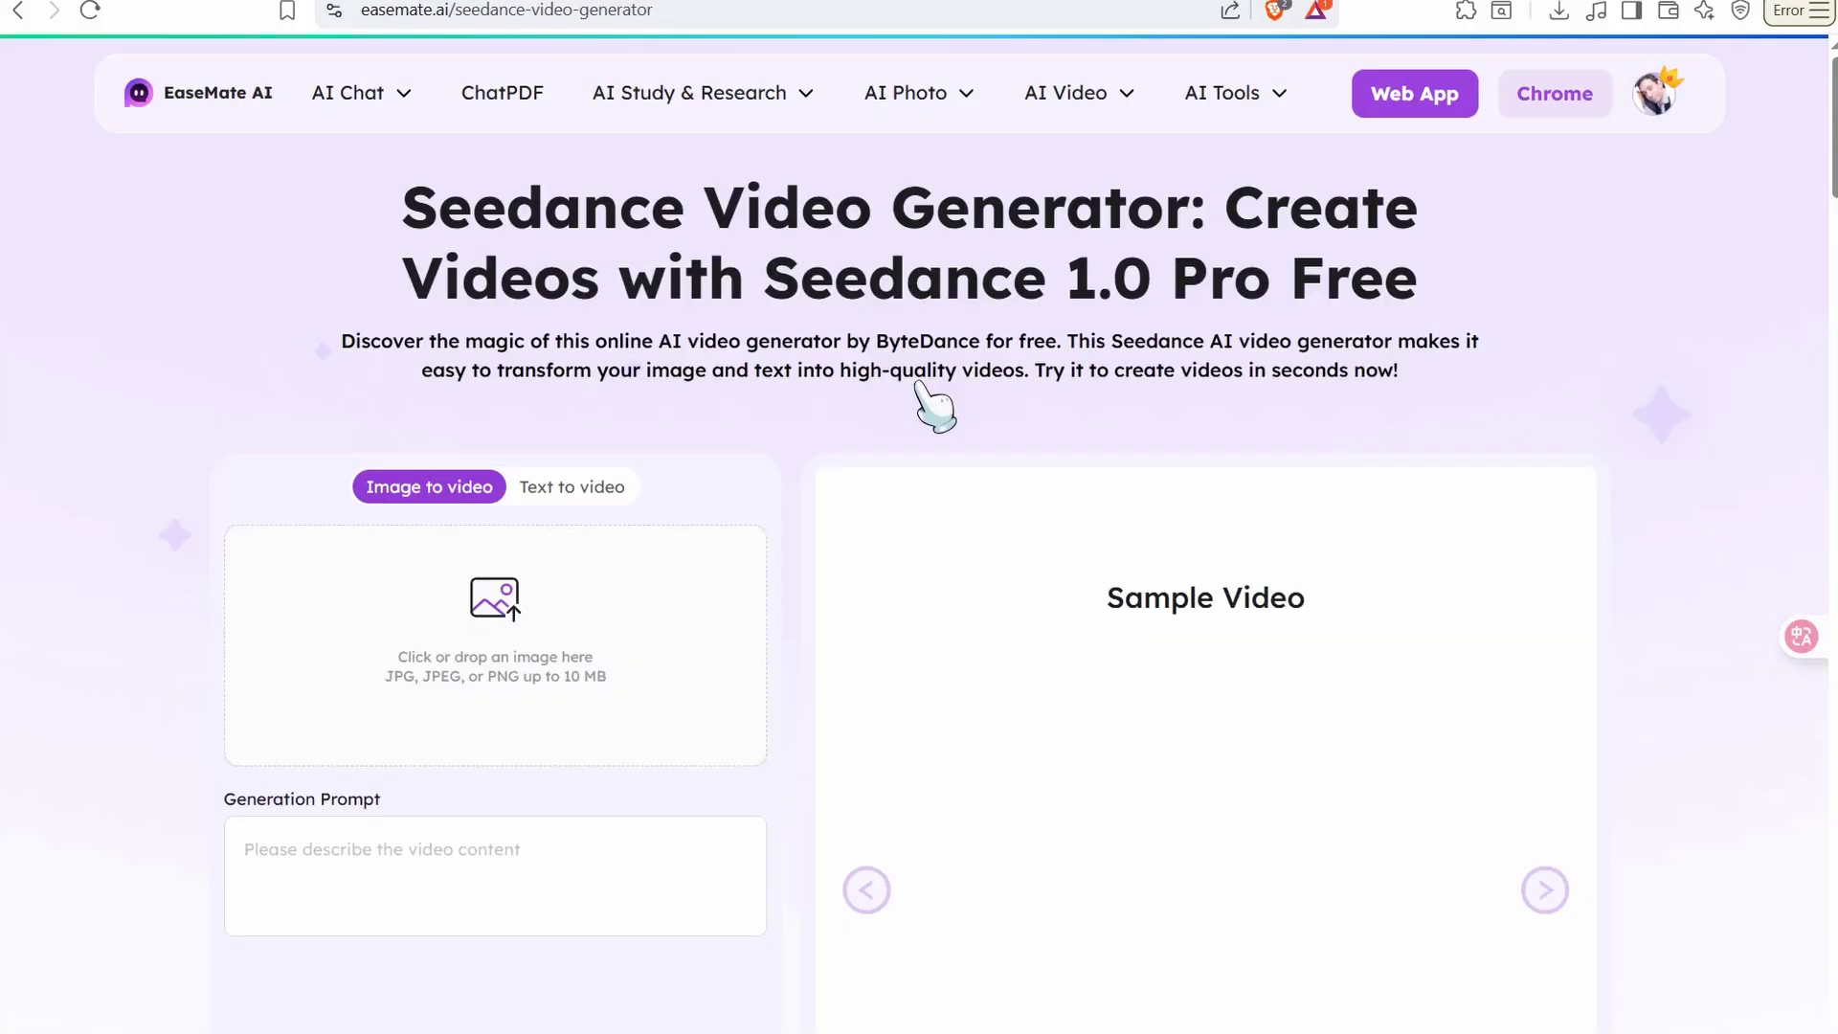
pyautogui.scroll(-1, 292, 433)
pyautogui.scroll(-1, 292, 433)
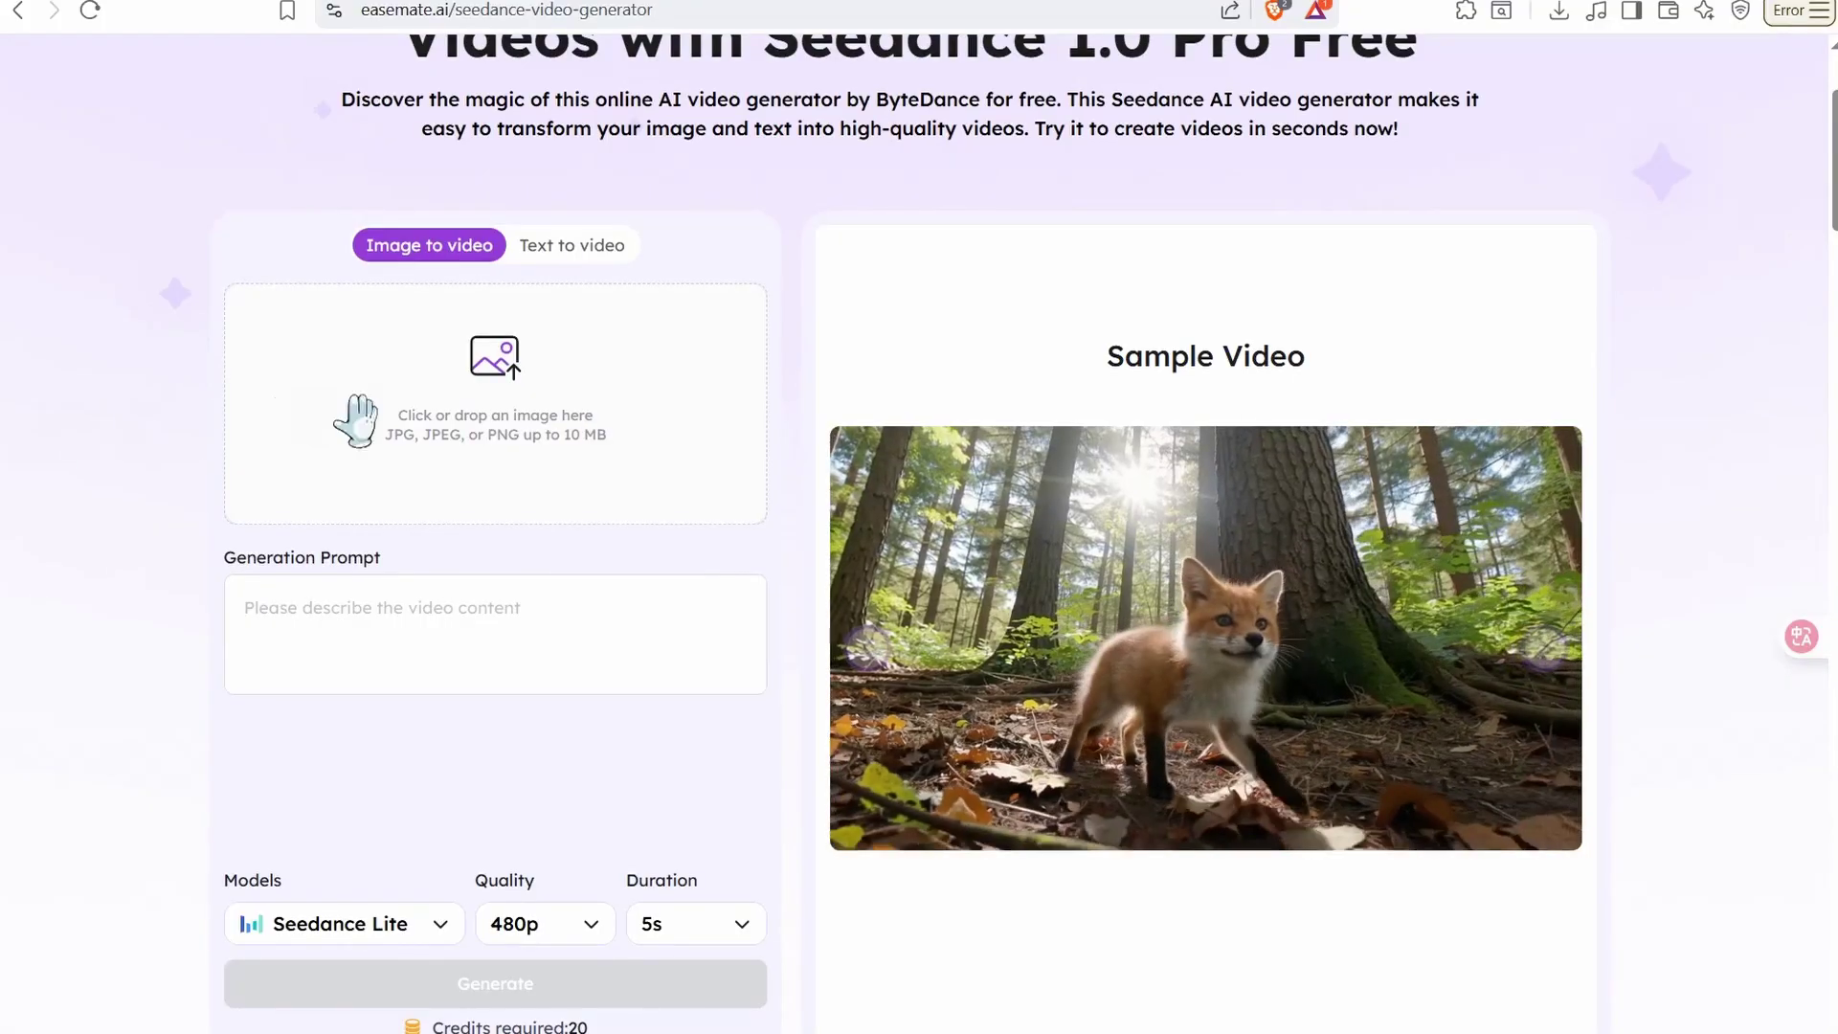
pyautogui.click(498, 383)
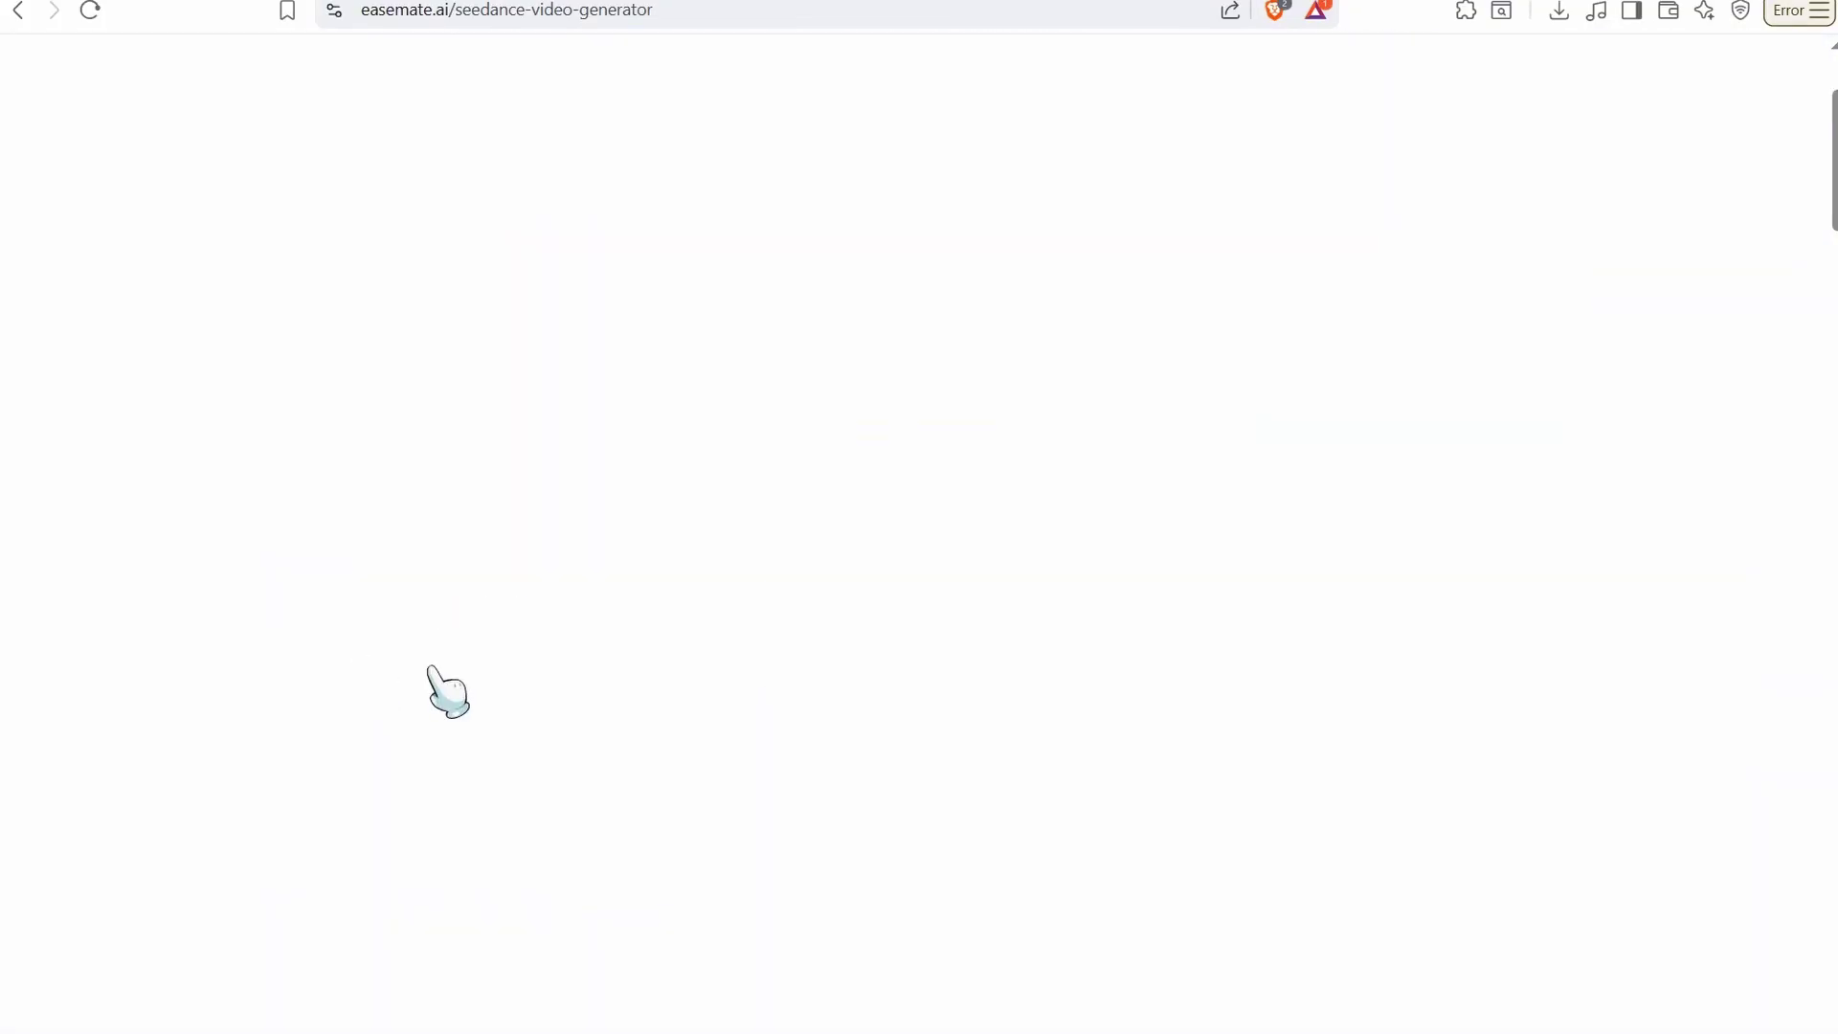
# Enter the prompt 'Turn static image into dynamic video' and set quality to 720p
pyautogui.click(387, 661)
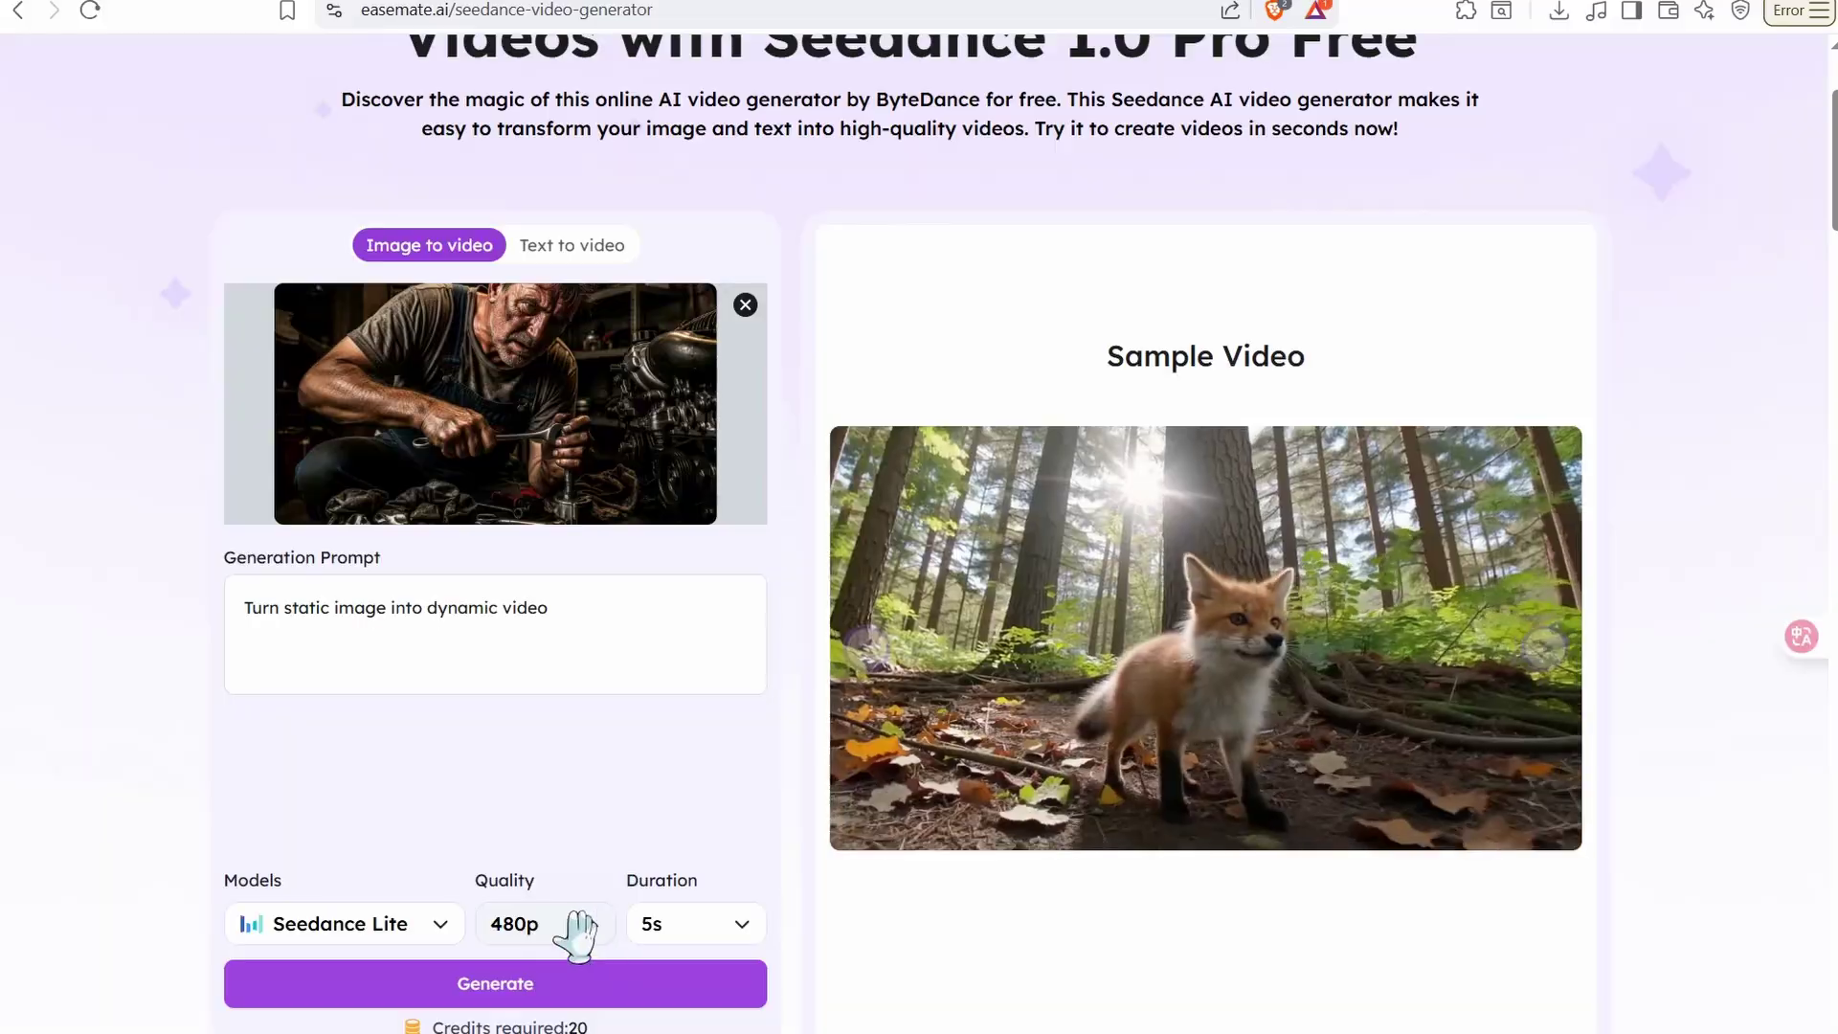
pyautogui.click(581, 923)
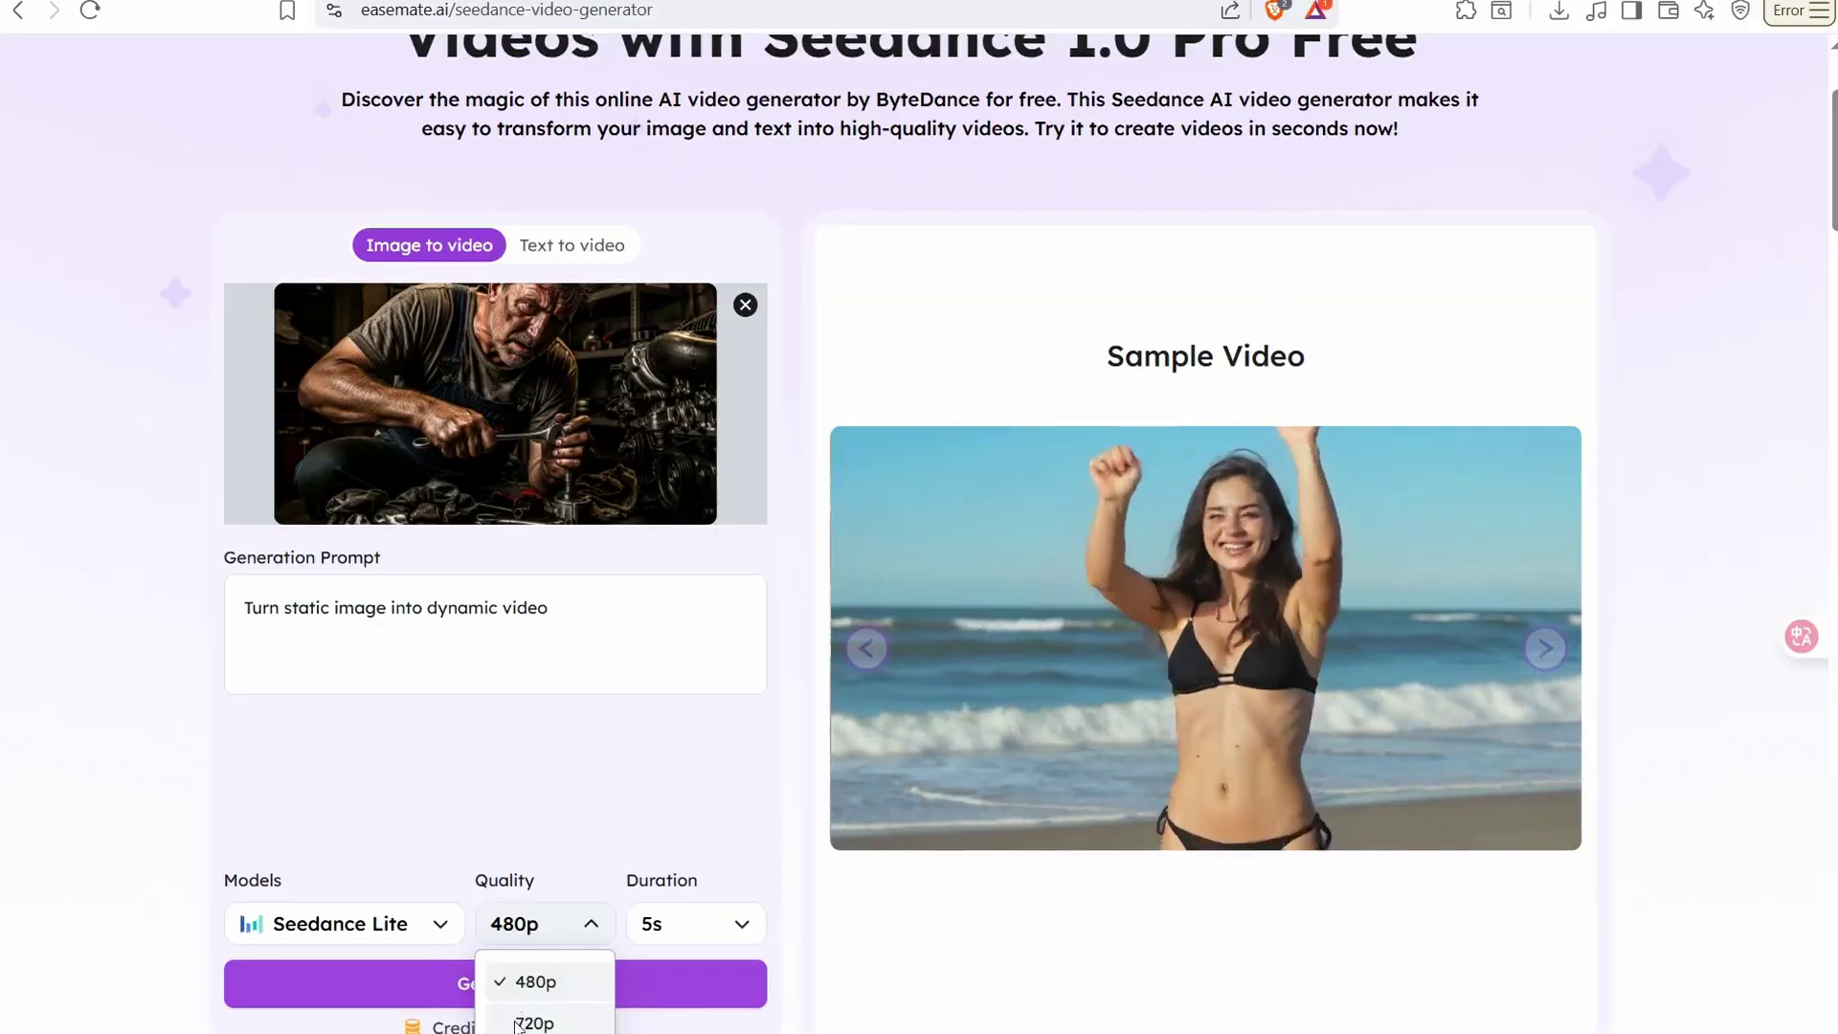
pyautogui.click(536, 1016)
pyautogui.scroll(-1, 422, 677)
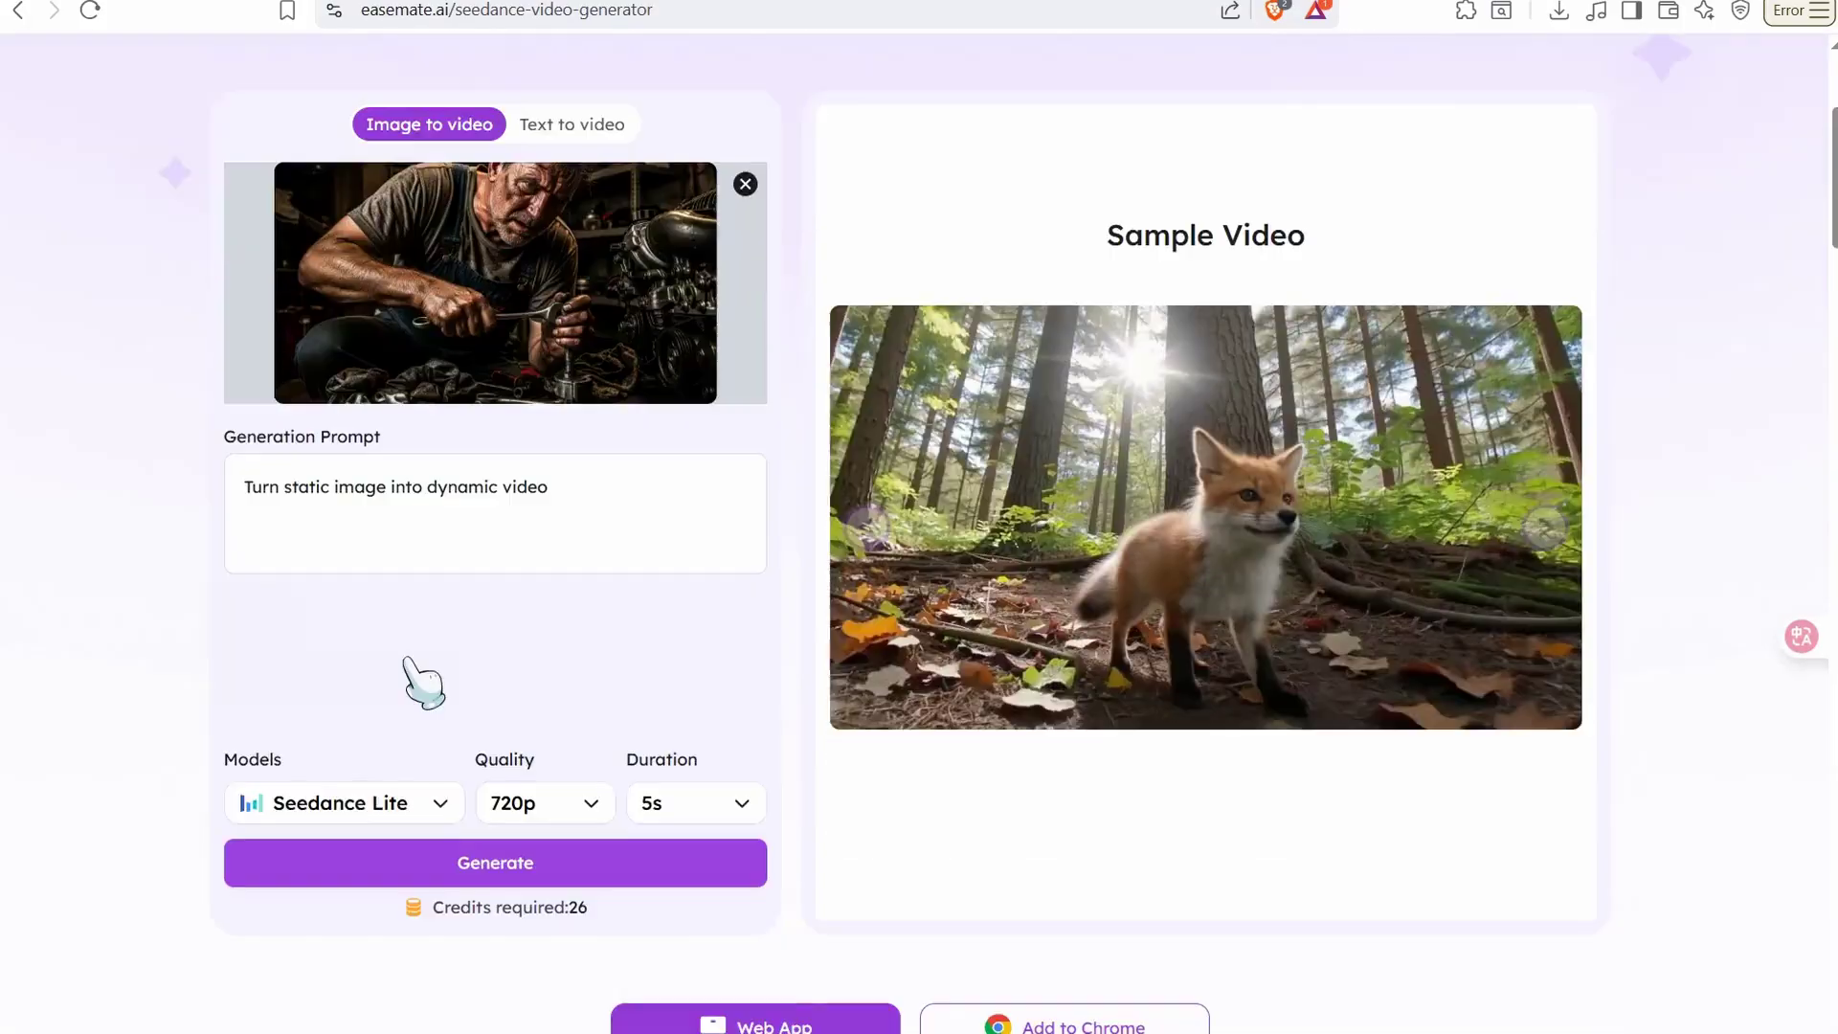
pyautogui.scroll(3, 418, 620)
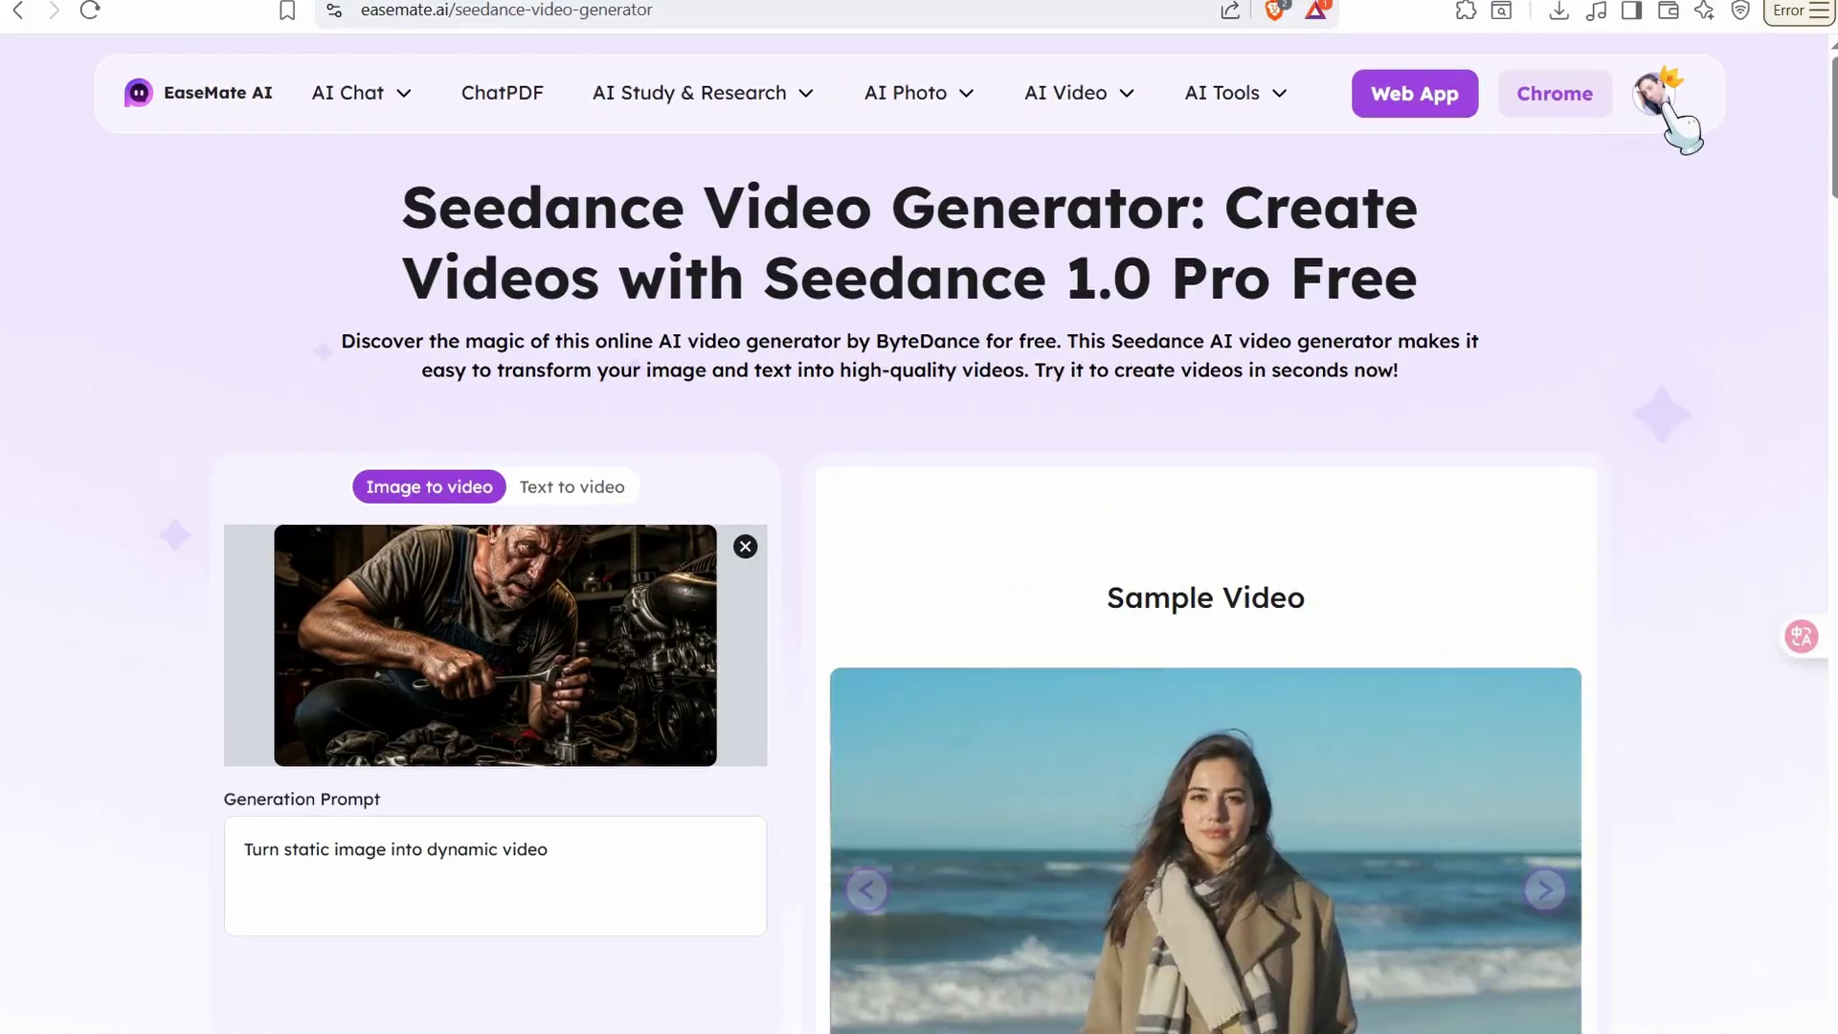
# Check remaining credits, then download the 5-second clip as 1 (2).mp4 and open a new tab
pyautogui.click(1664, 116)
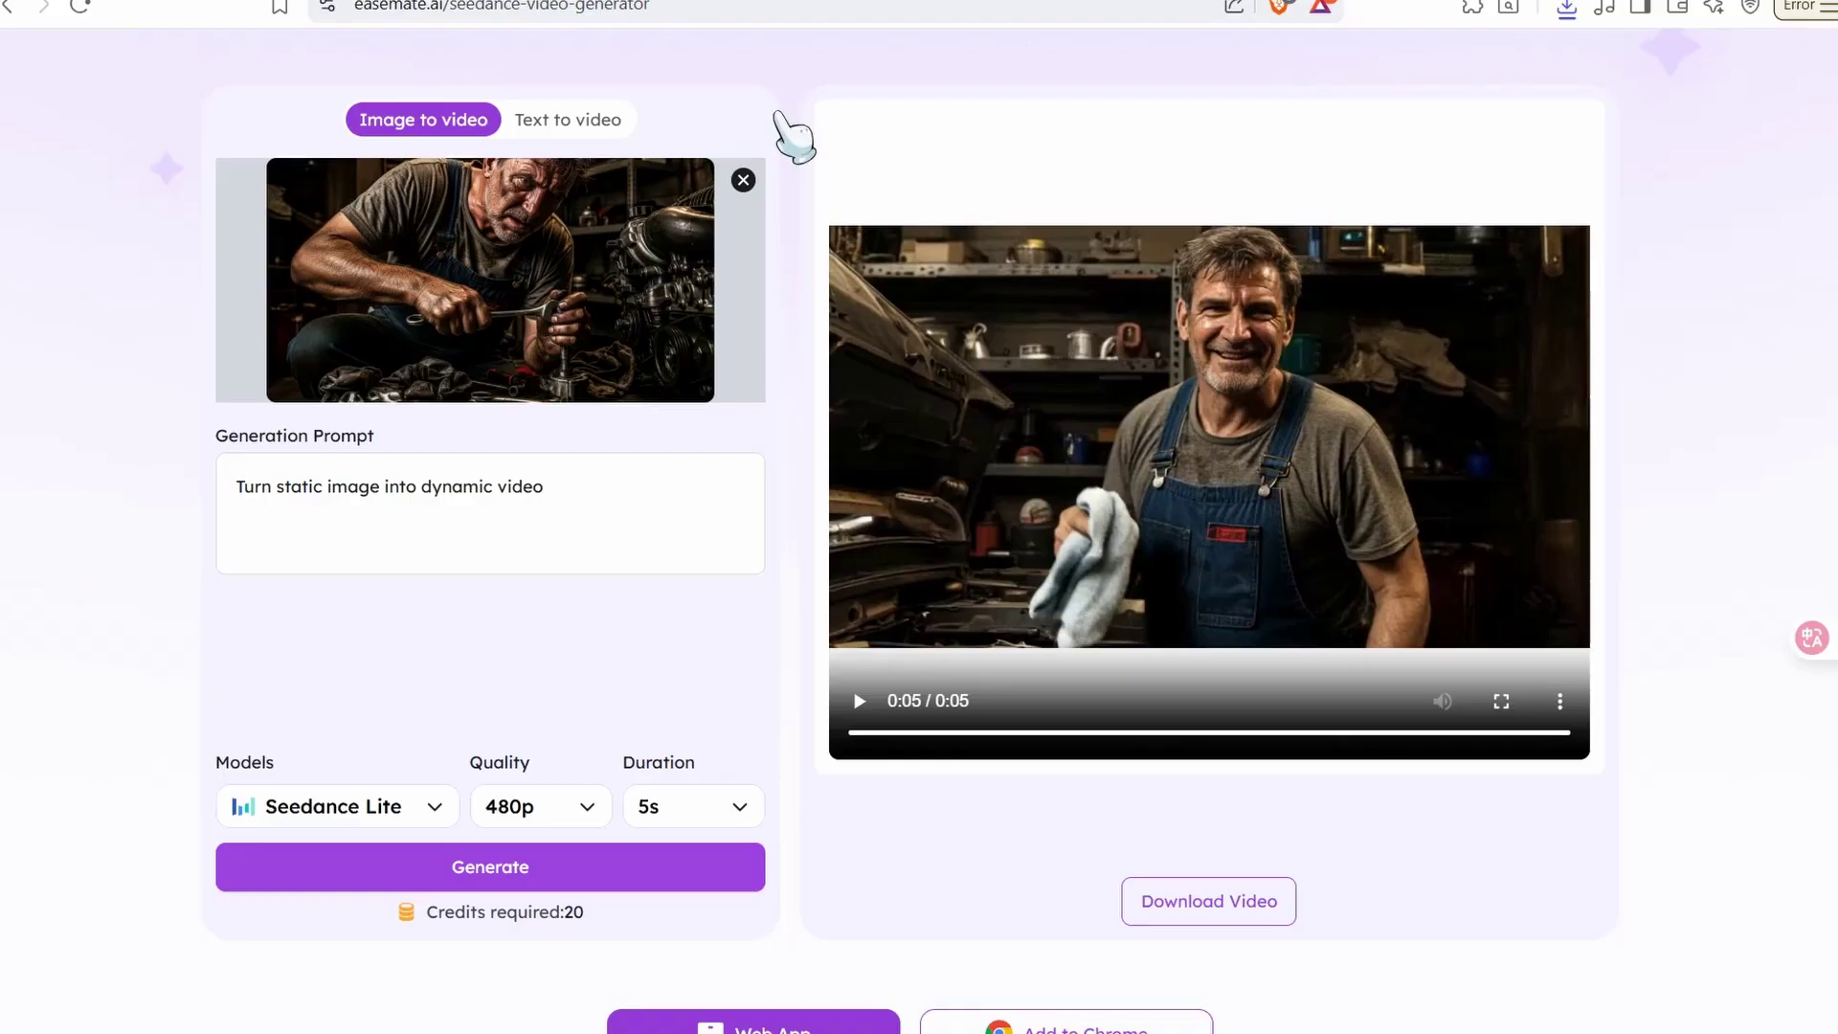
pyautogui.hotkey('ctrl', 't')
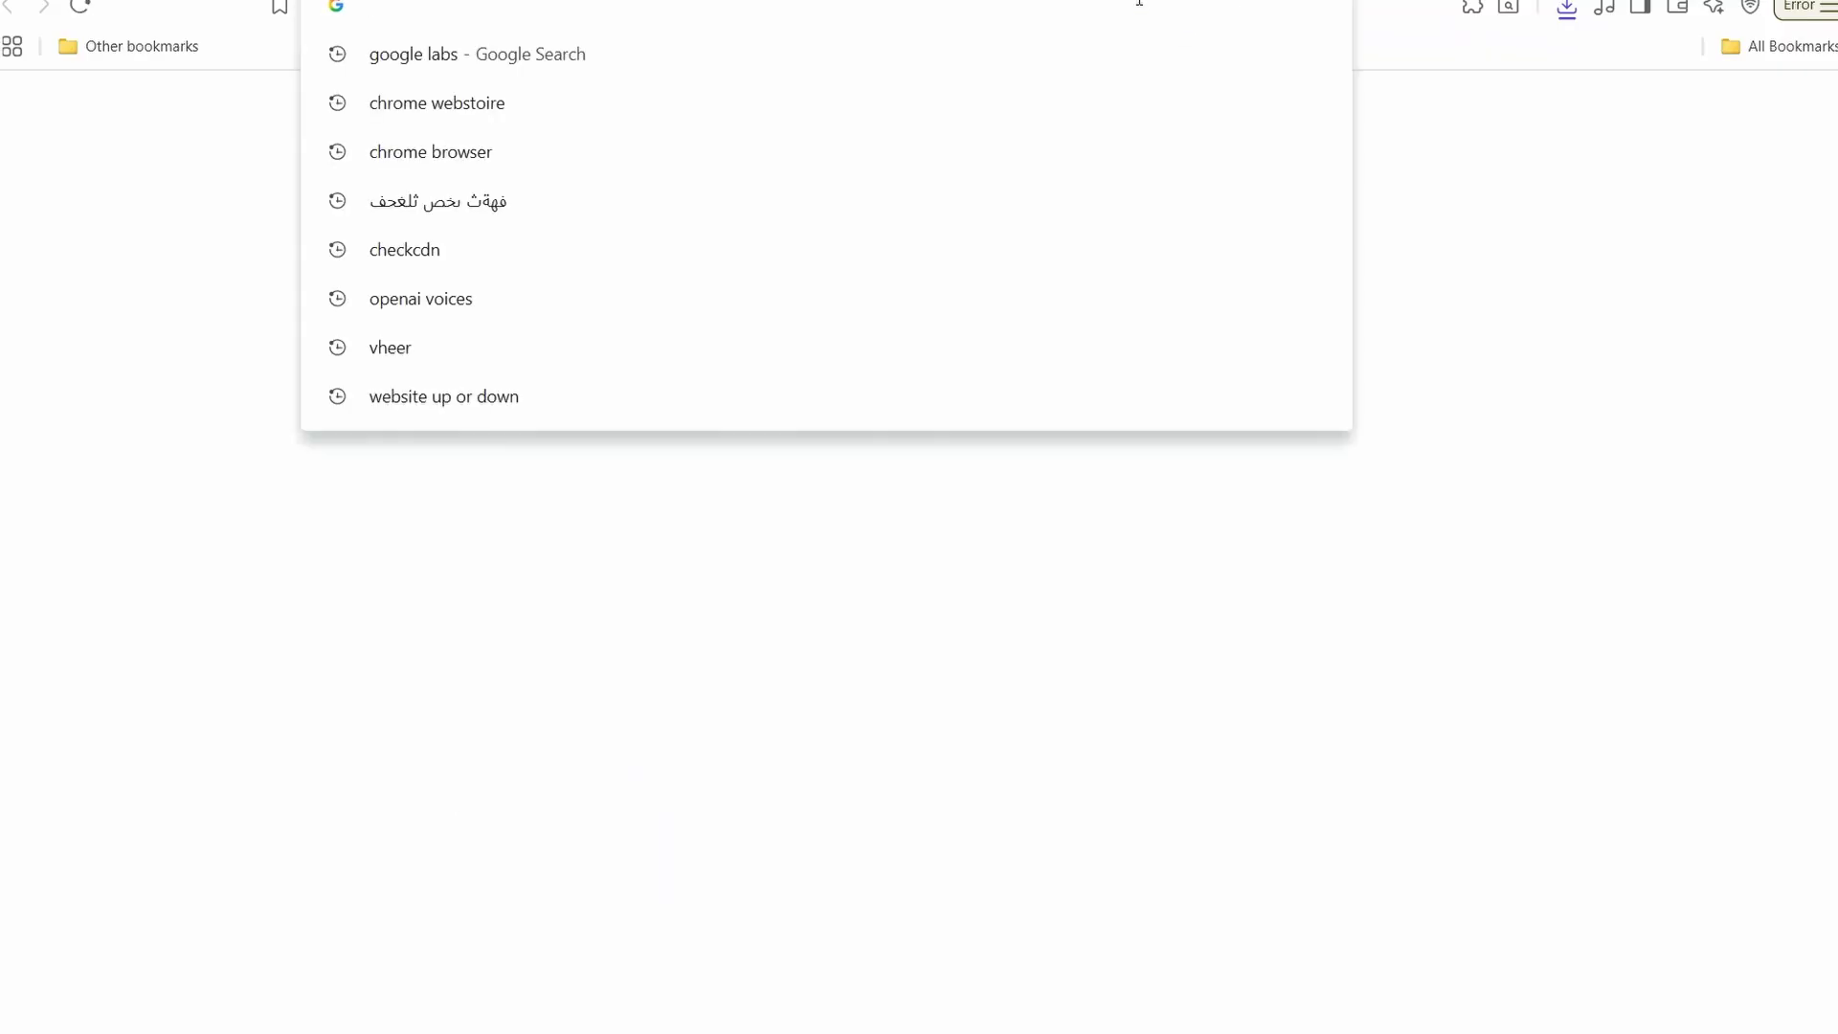
# Go to tools.dreamfaceapp.com and upload the animated mechanic clip as the avatar video
pyautogui.write('dre')
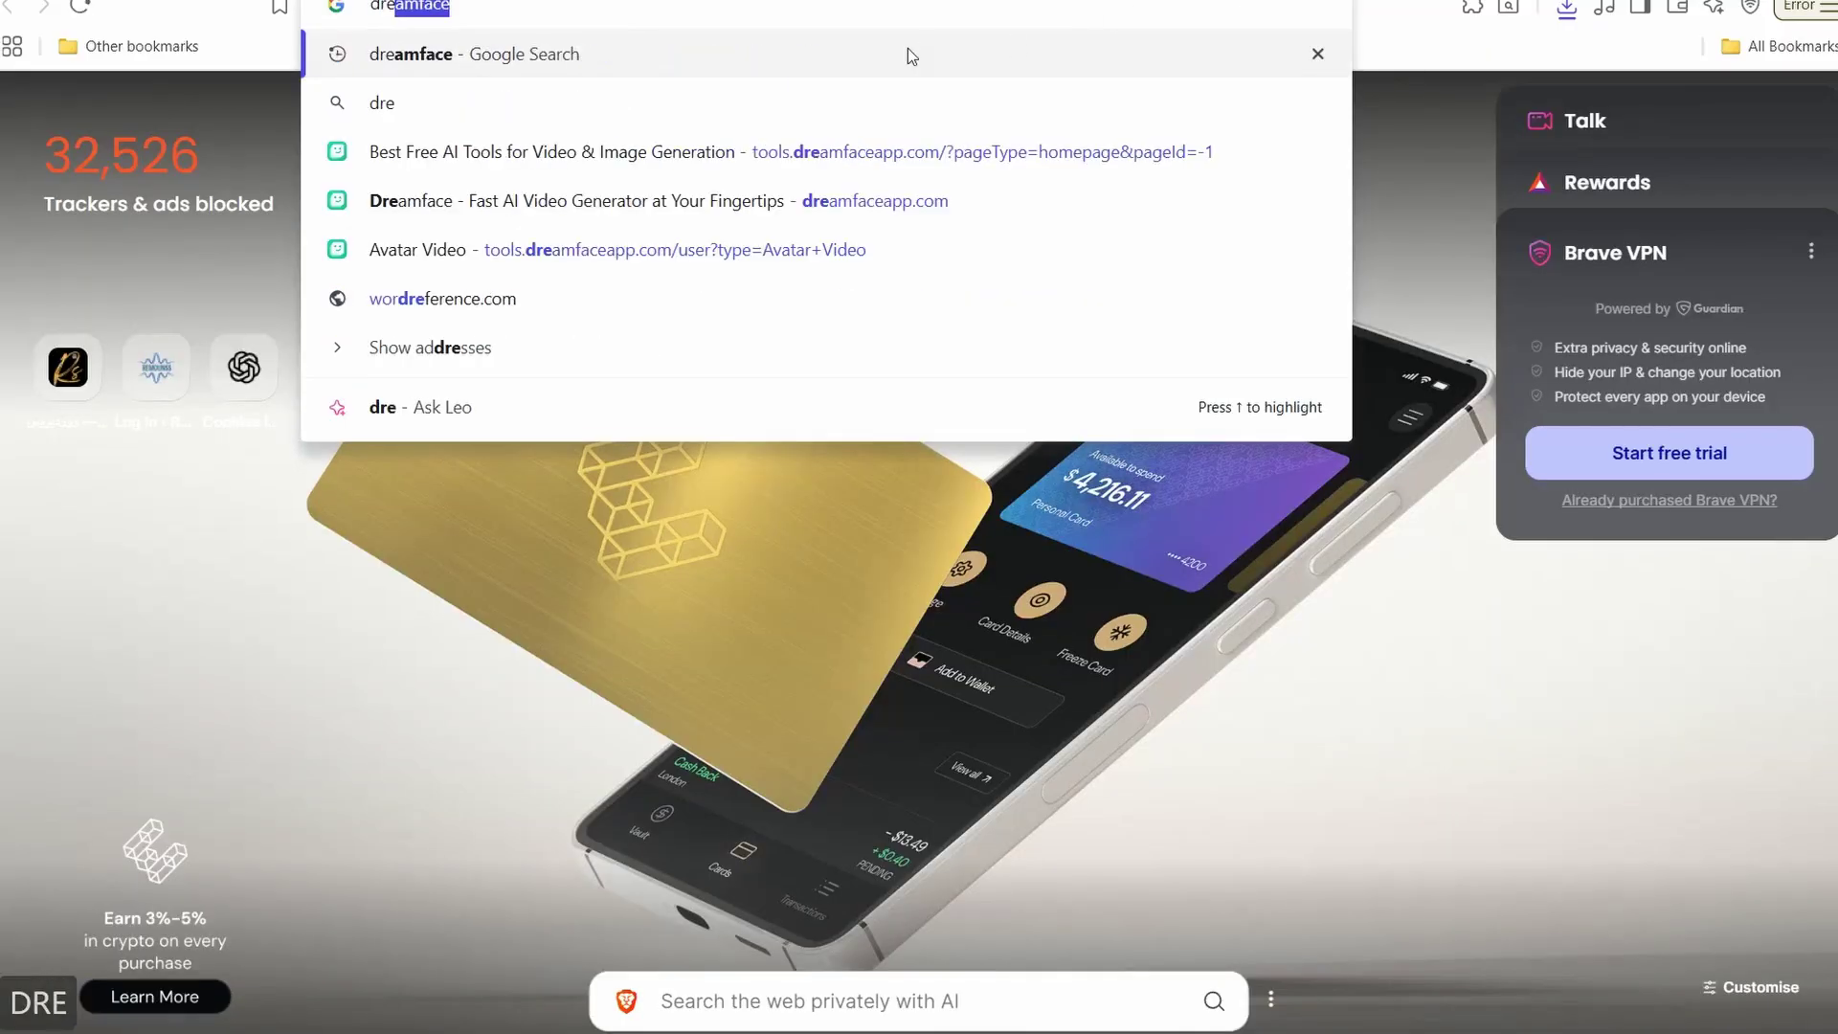
pyautogui.click(443, 165)
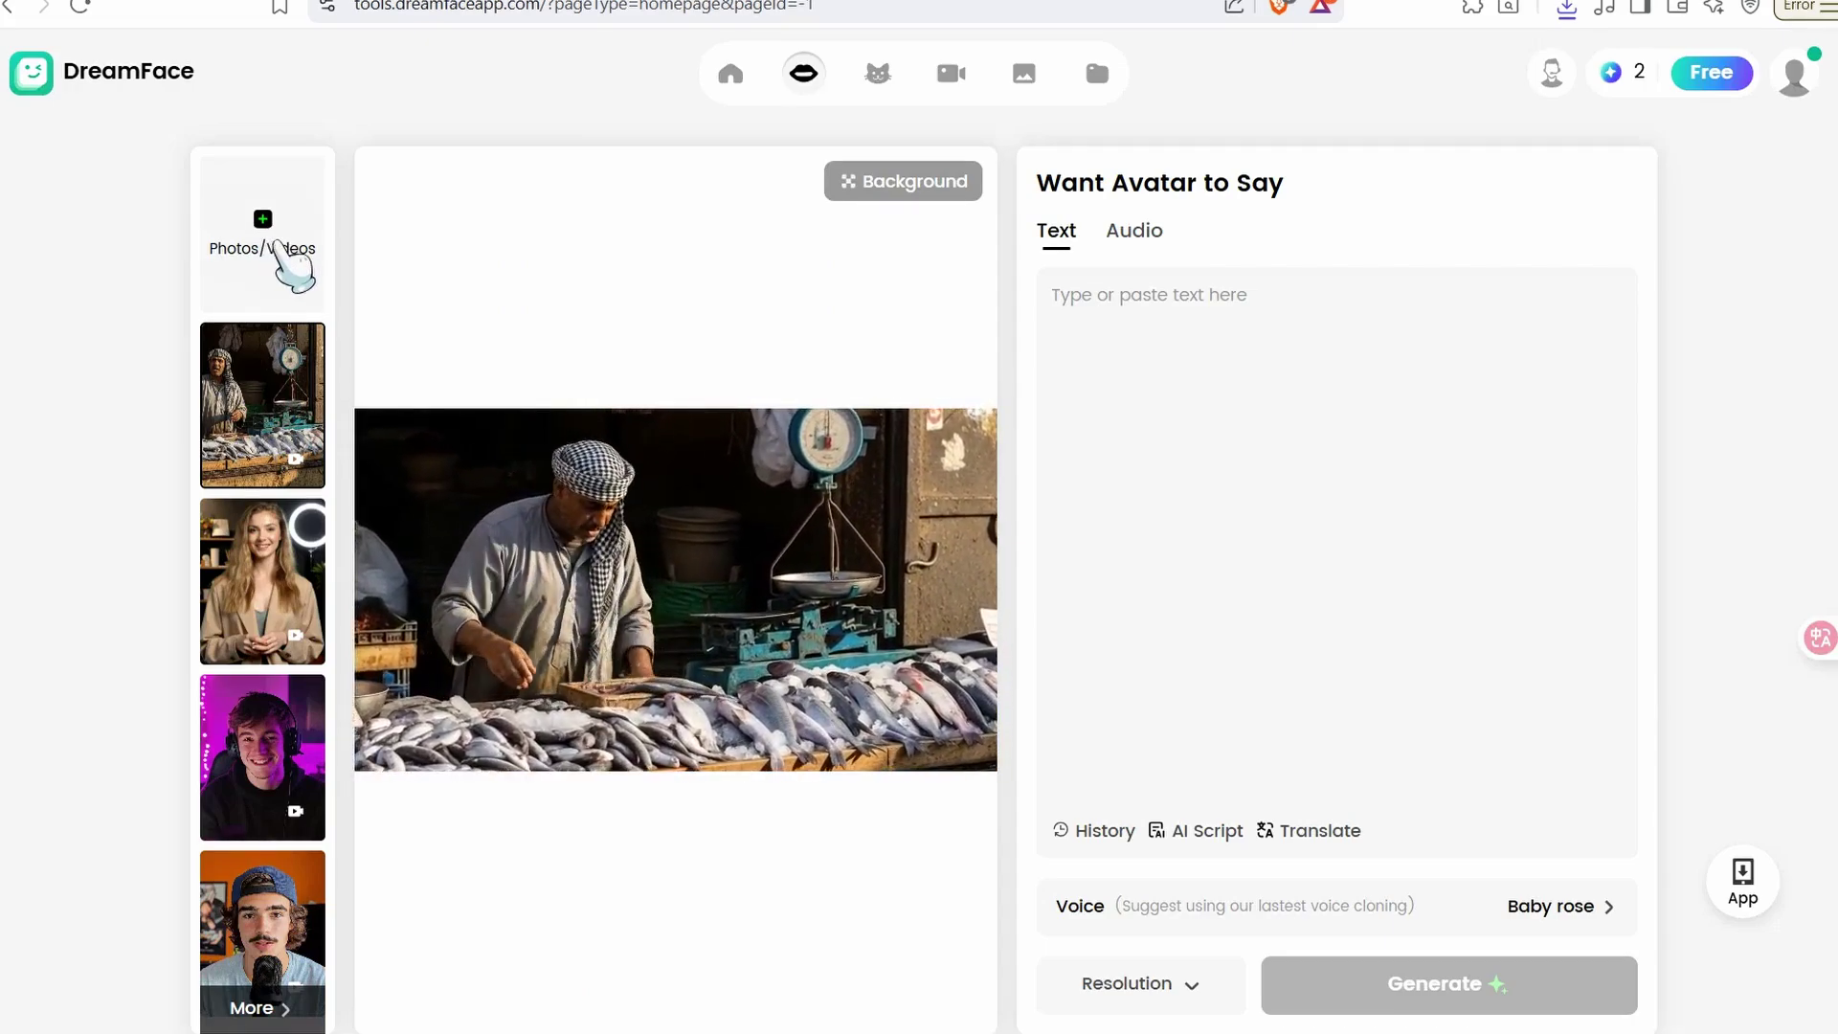
pyautogui.click(263, 232)
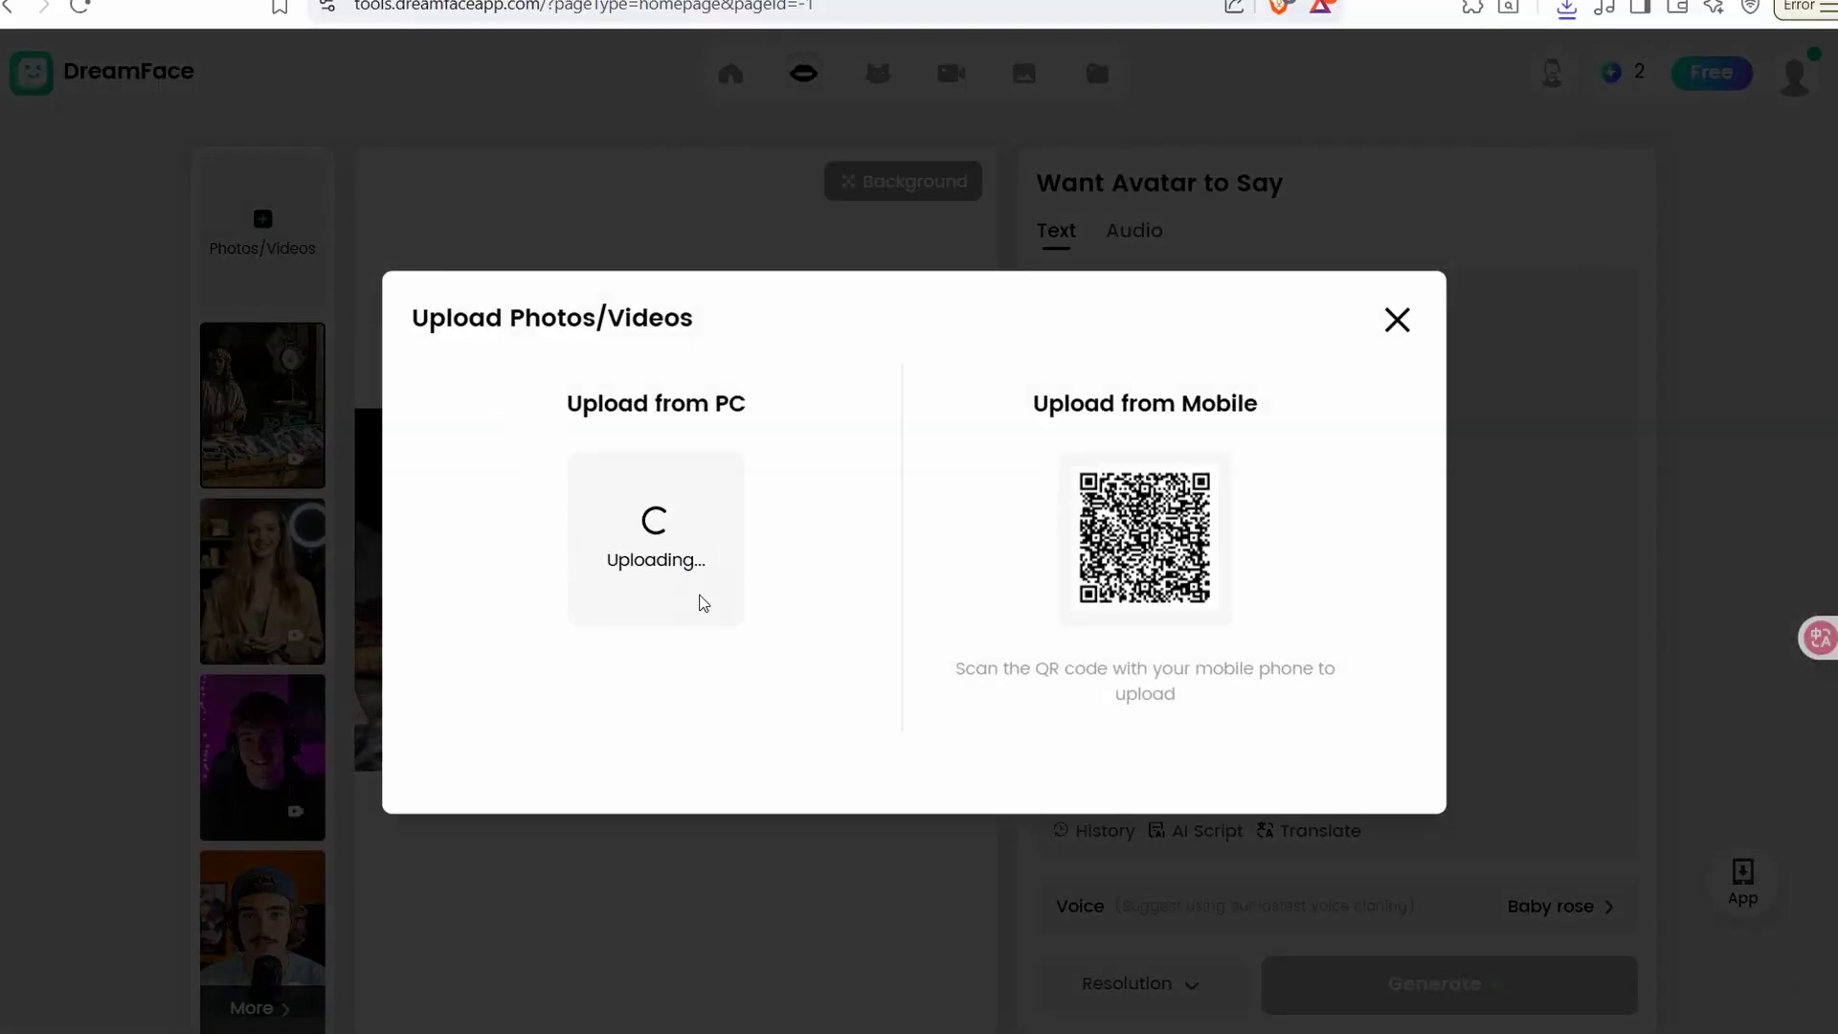
pyautogui.click(1398, 322)
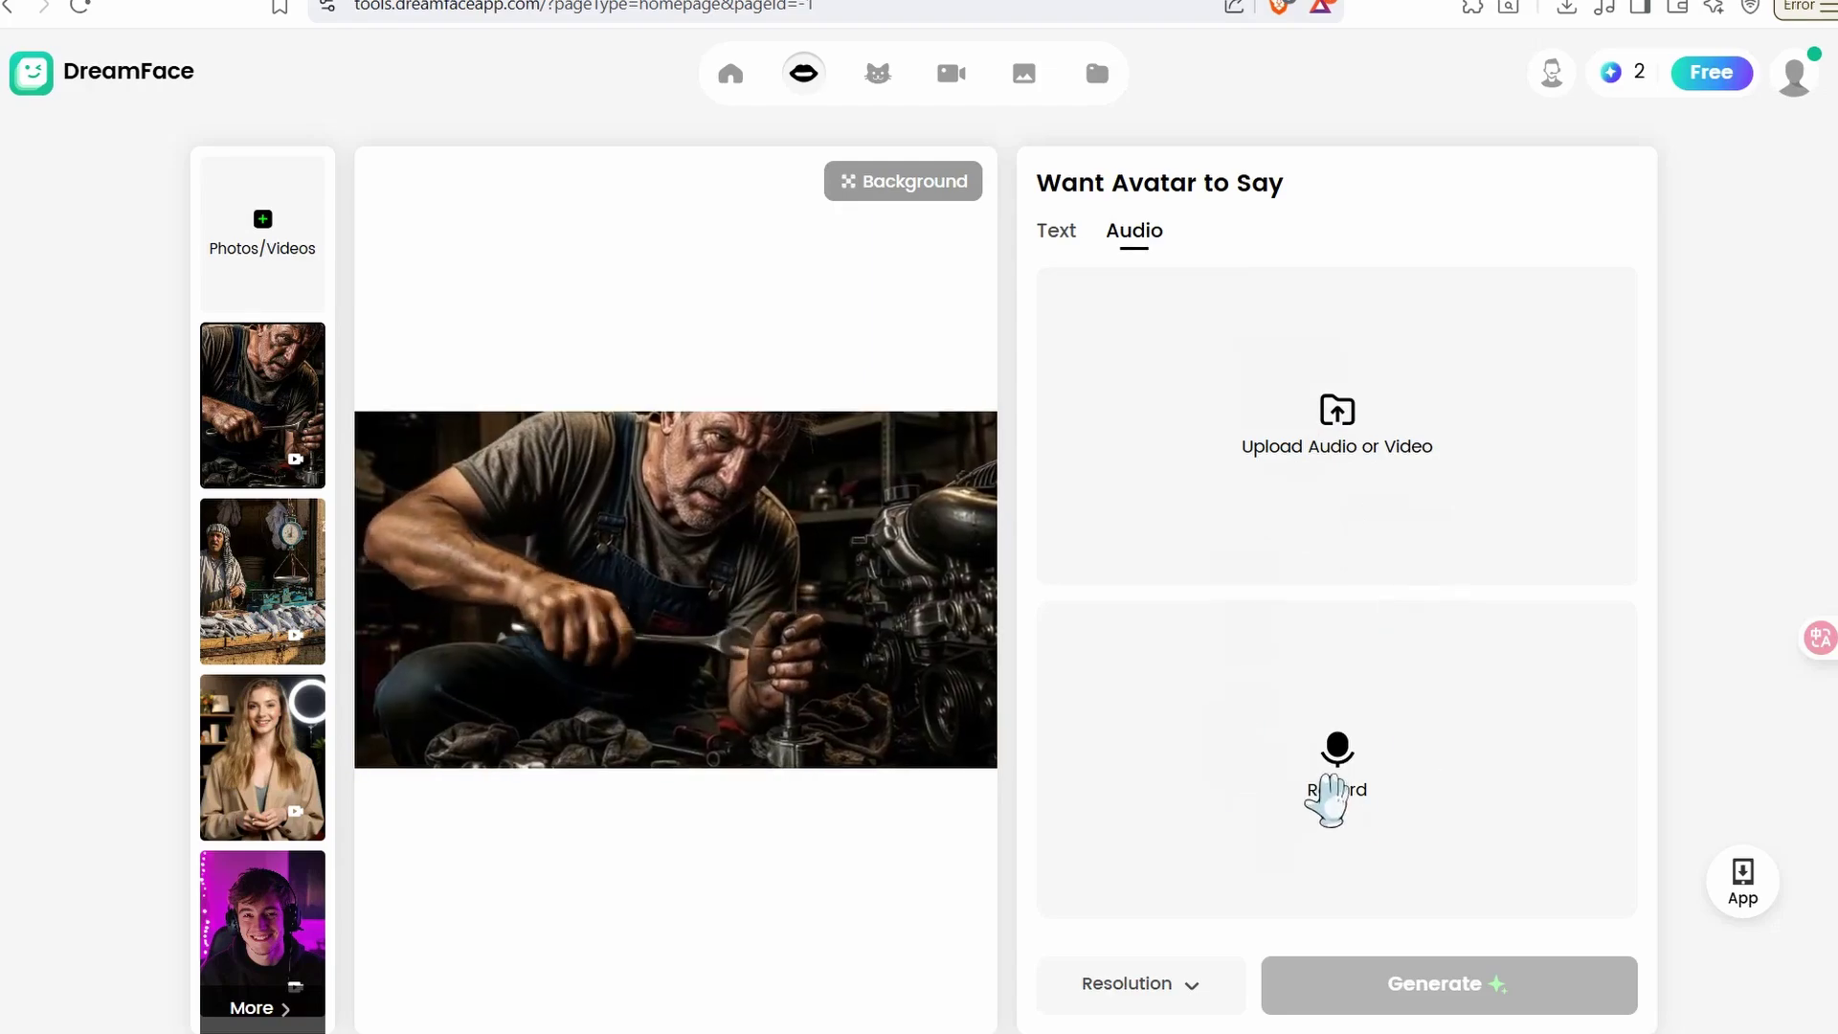
# Upload download.wav from the computer as the voiceover and generate the lip-synced video
pyautogui.click(1356, 461)
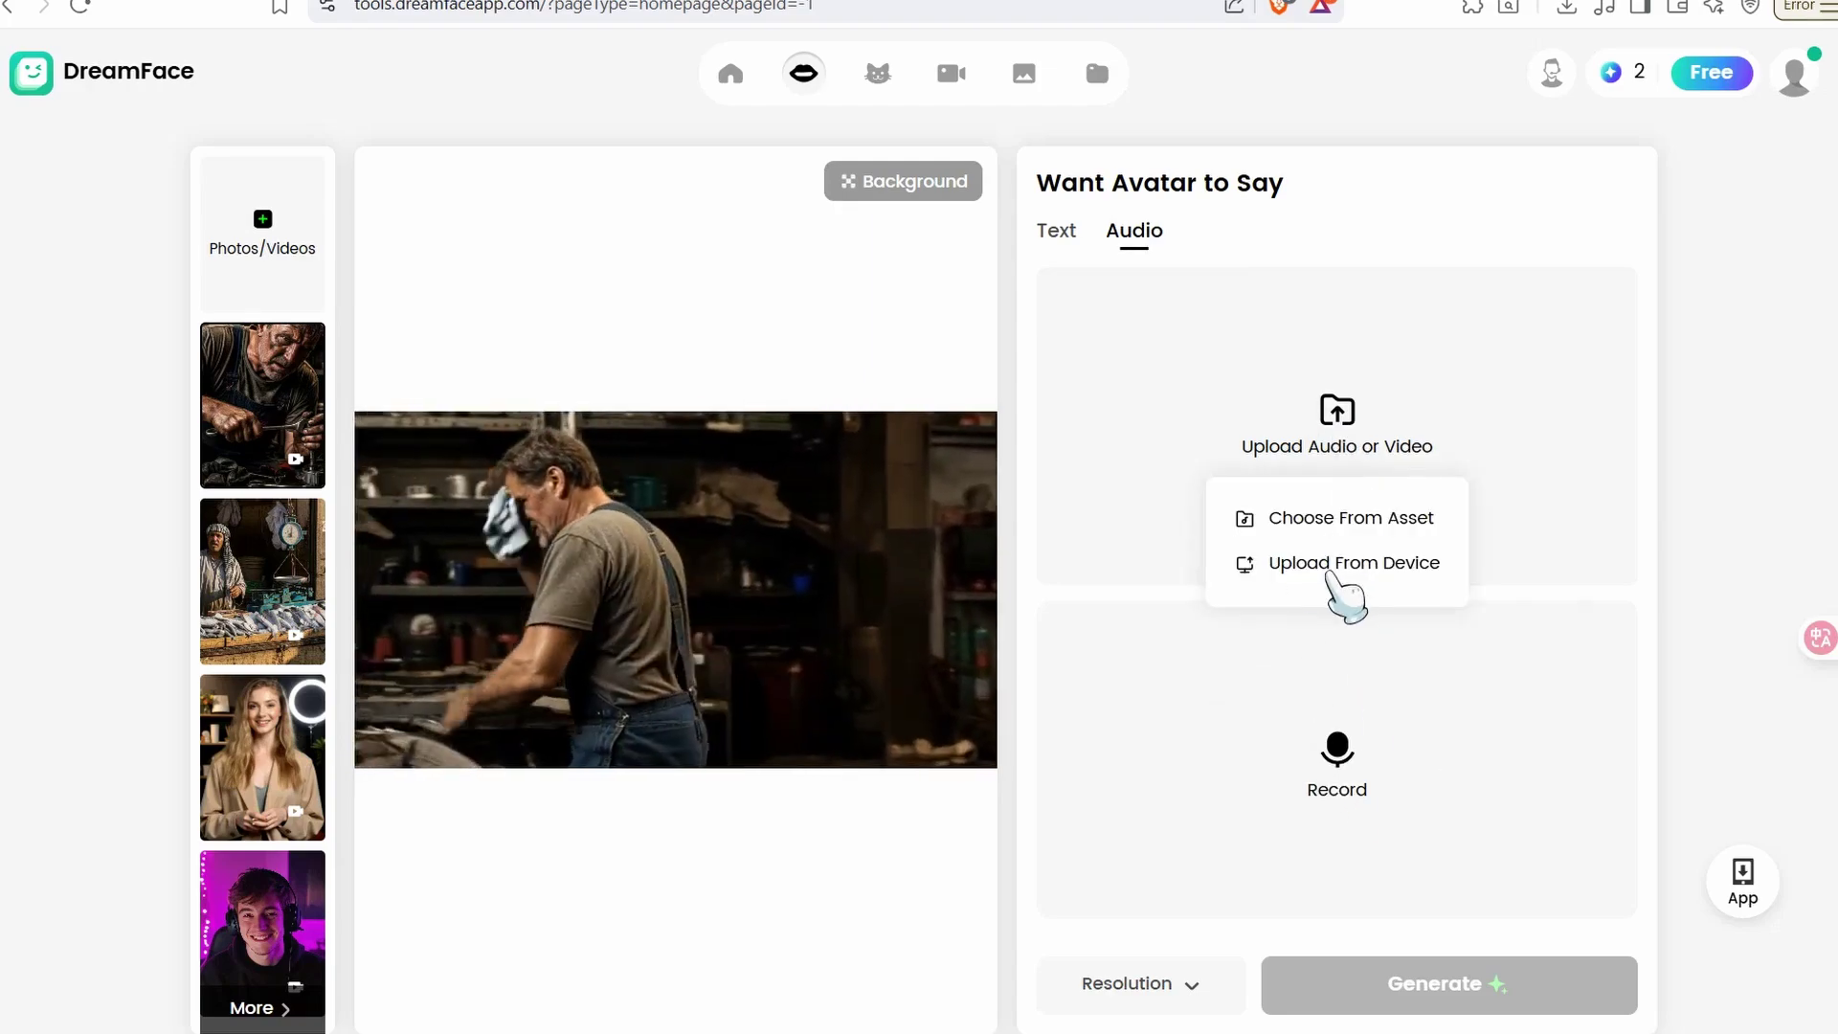
pyautogui.click(1331, 564)
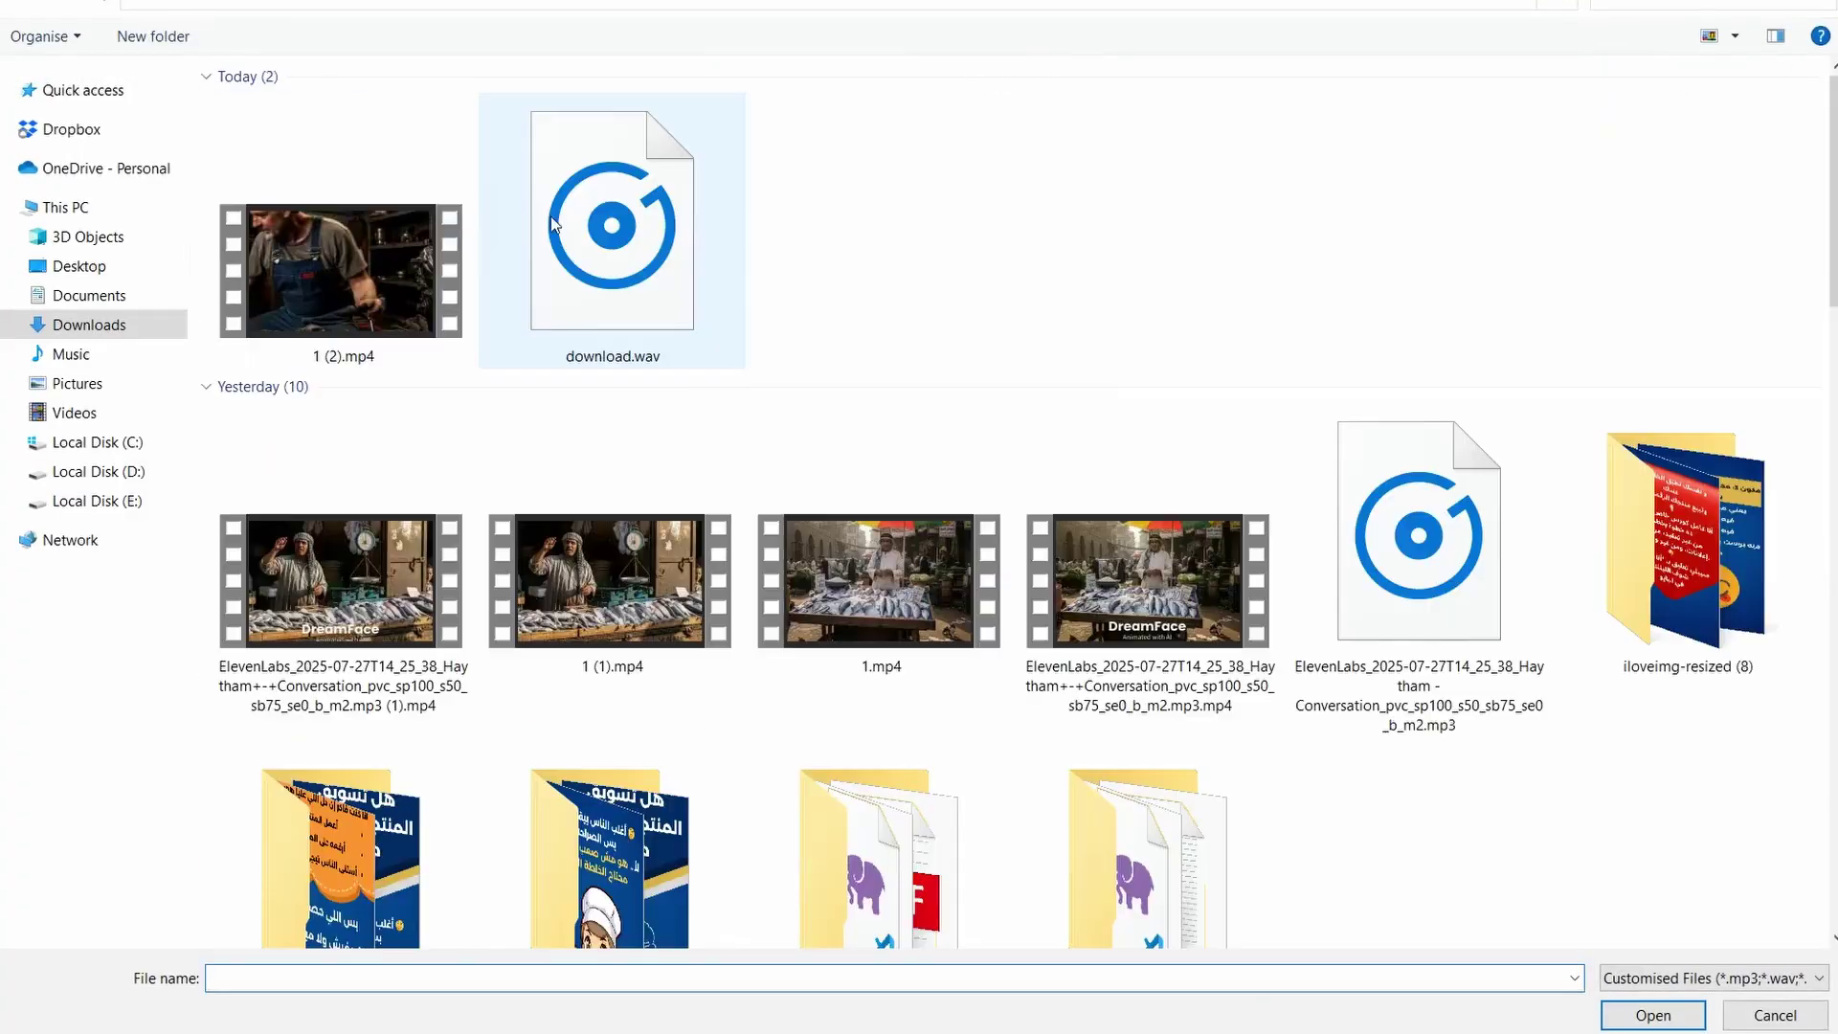
pyautogui.doubleClick(553, 224)
pyautogui.click(1409, 988)
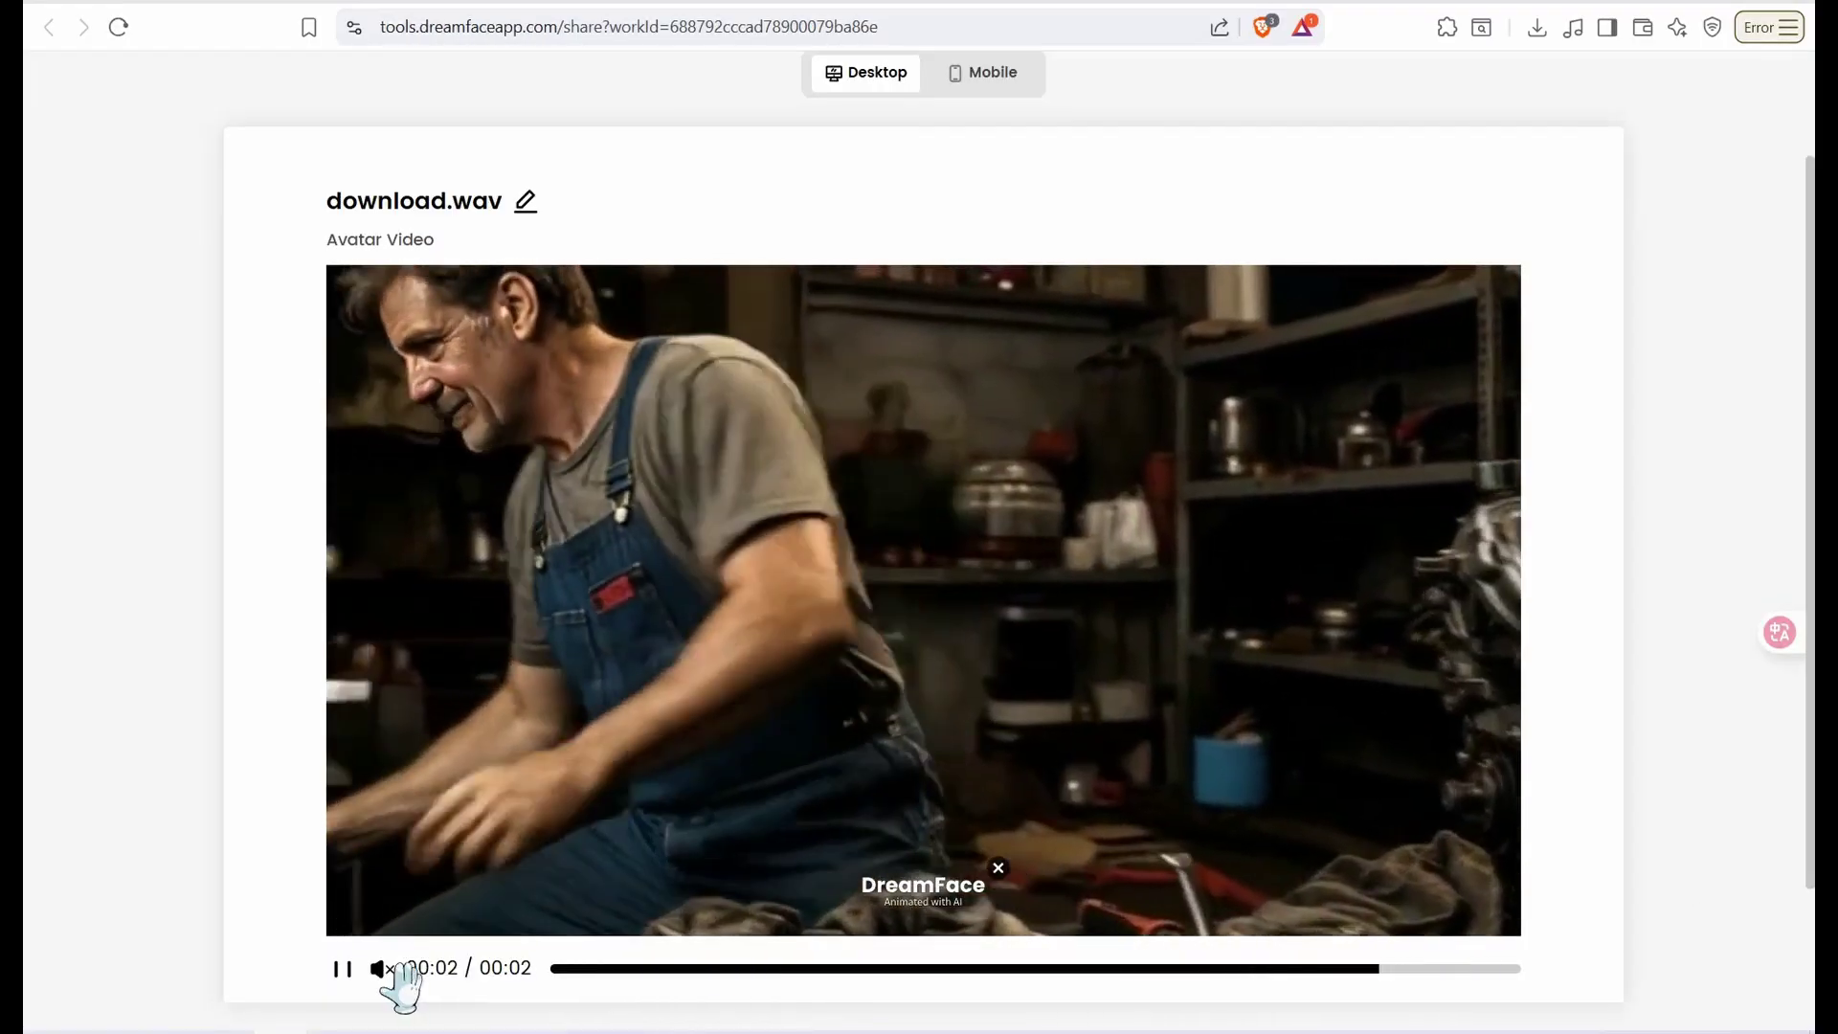
# Unmute and play the 2-second talking-mechanic video from the start, then pause it
pyautogui.click(387, 969)
pyautogui.click(563, 969)
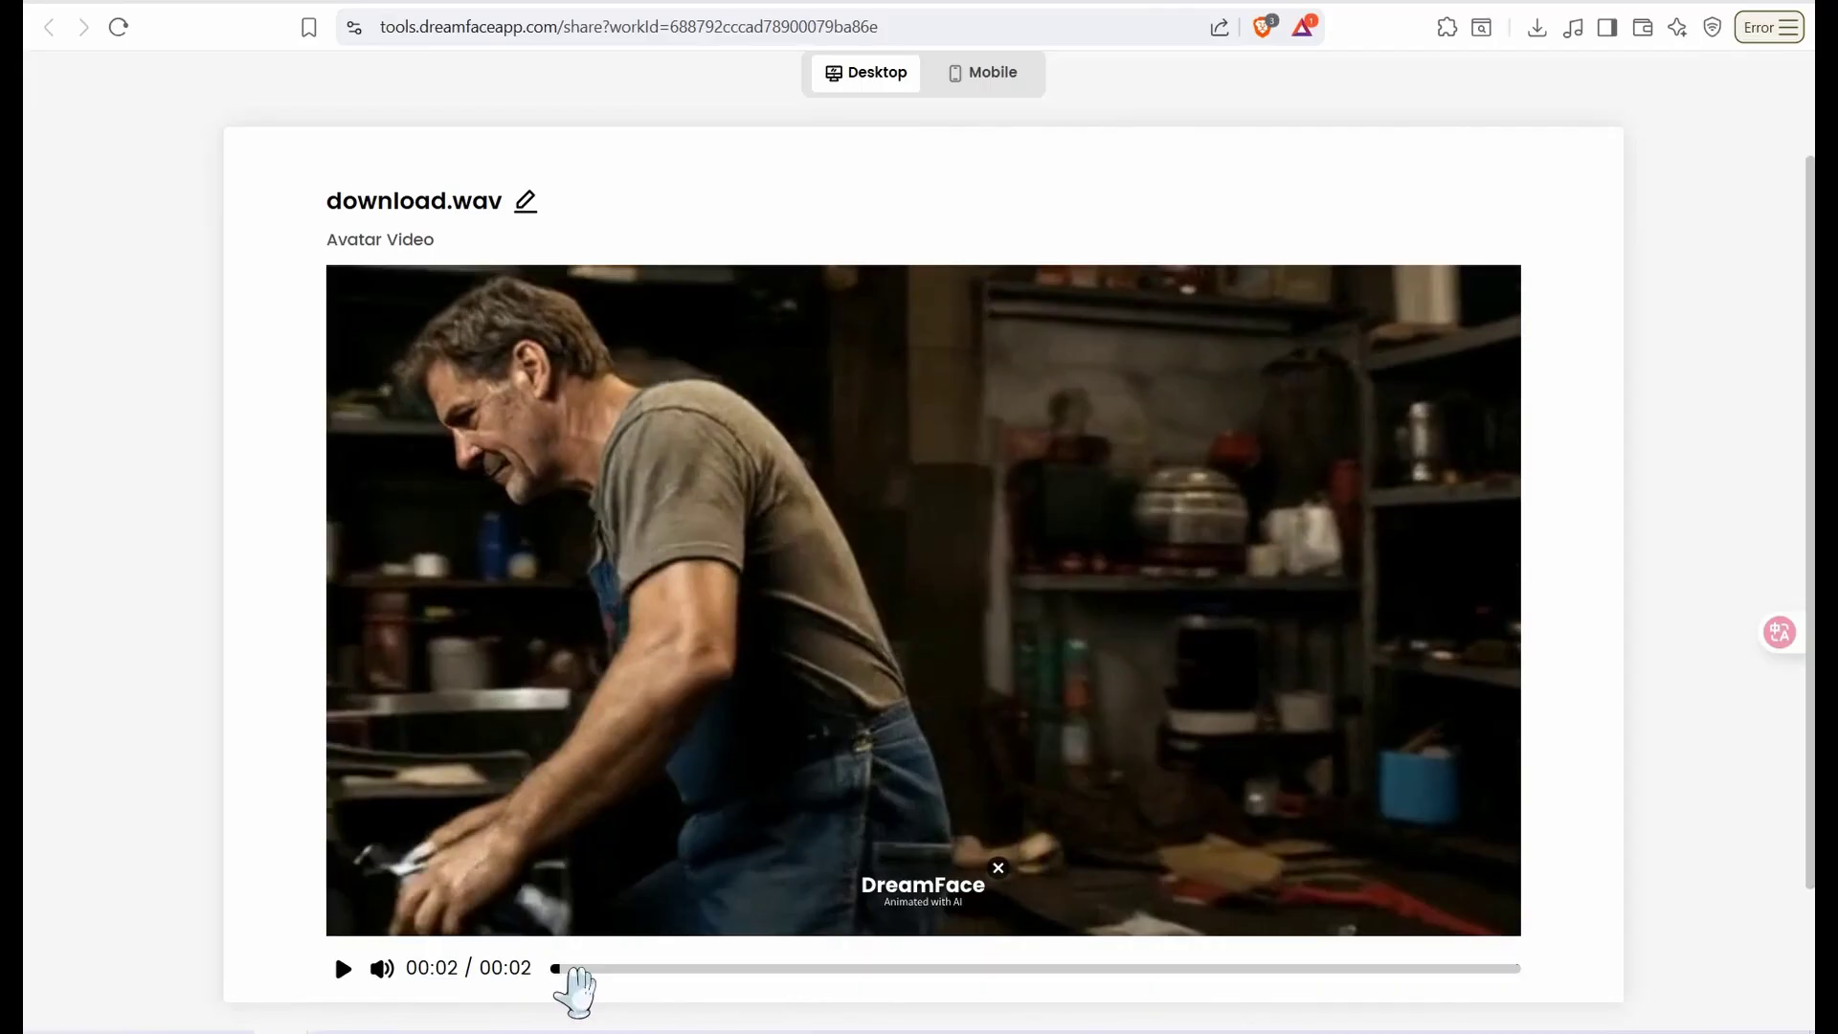
pyautogui.click(342, 969)
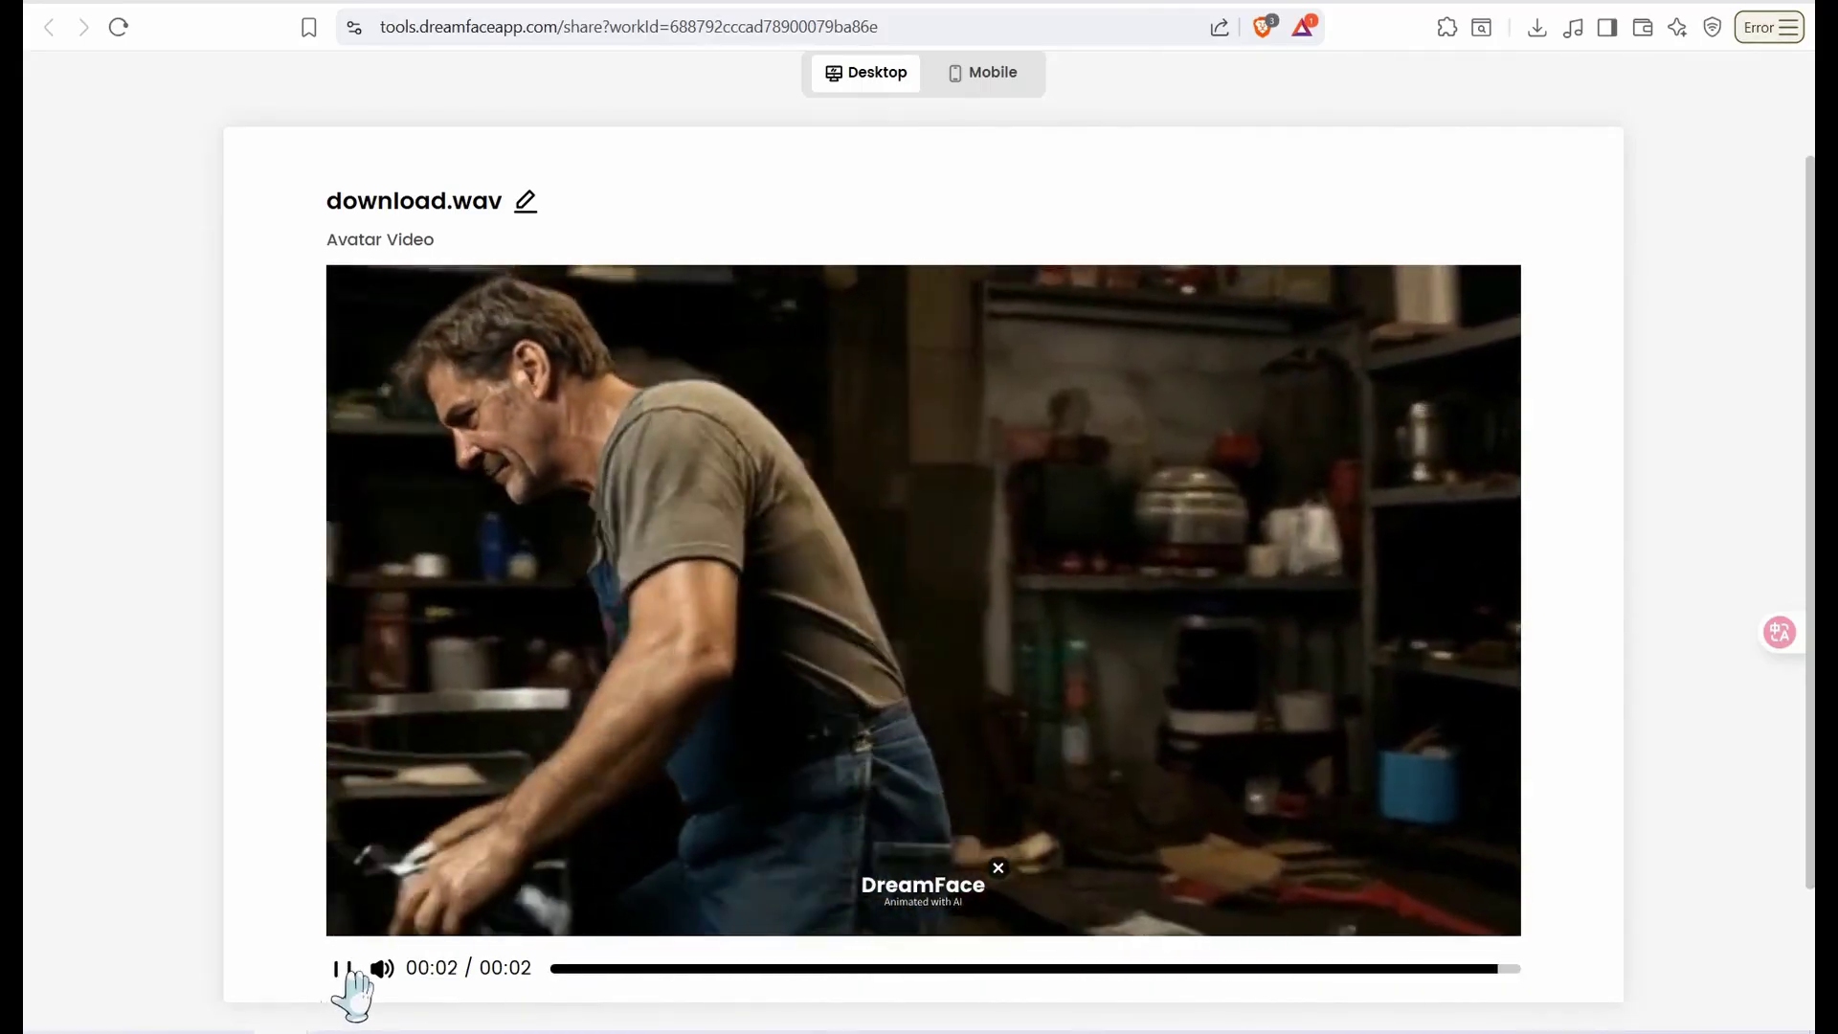
pyautogui.click(339, 972)
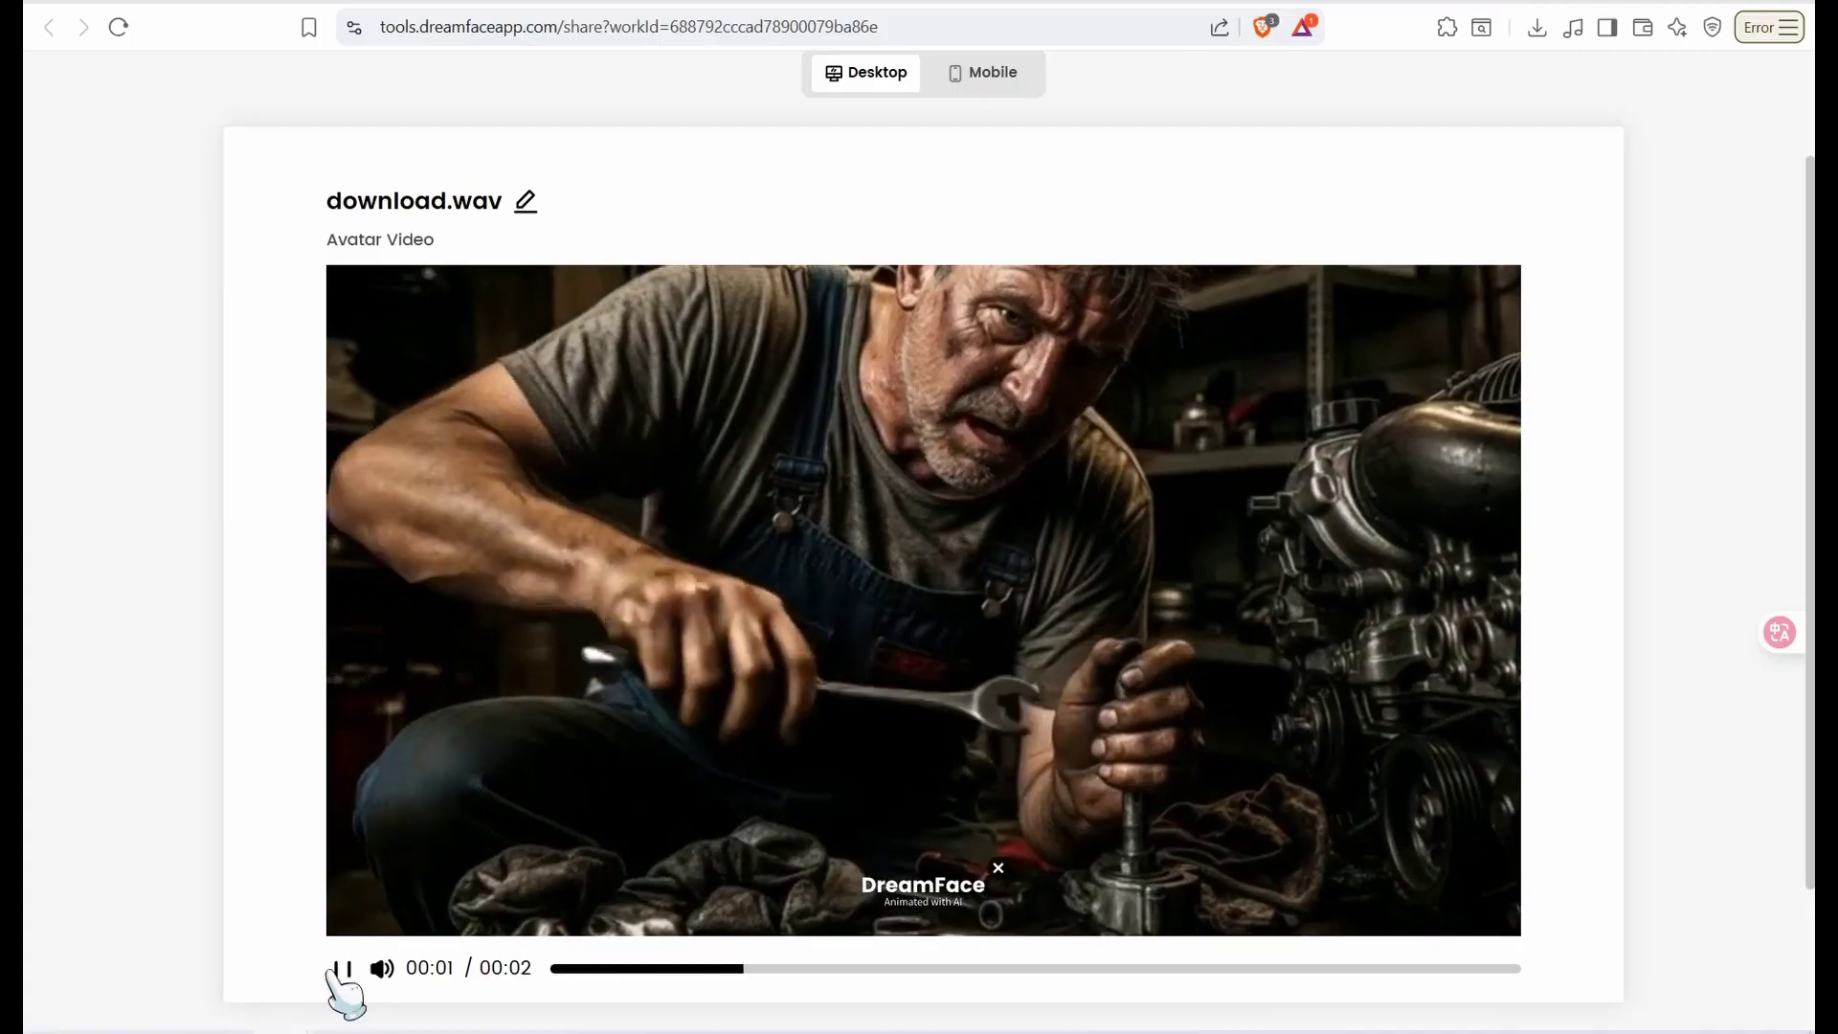
pyautogui.click(342, 969)
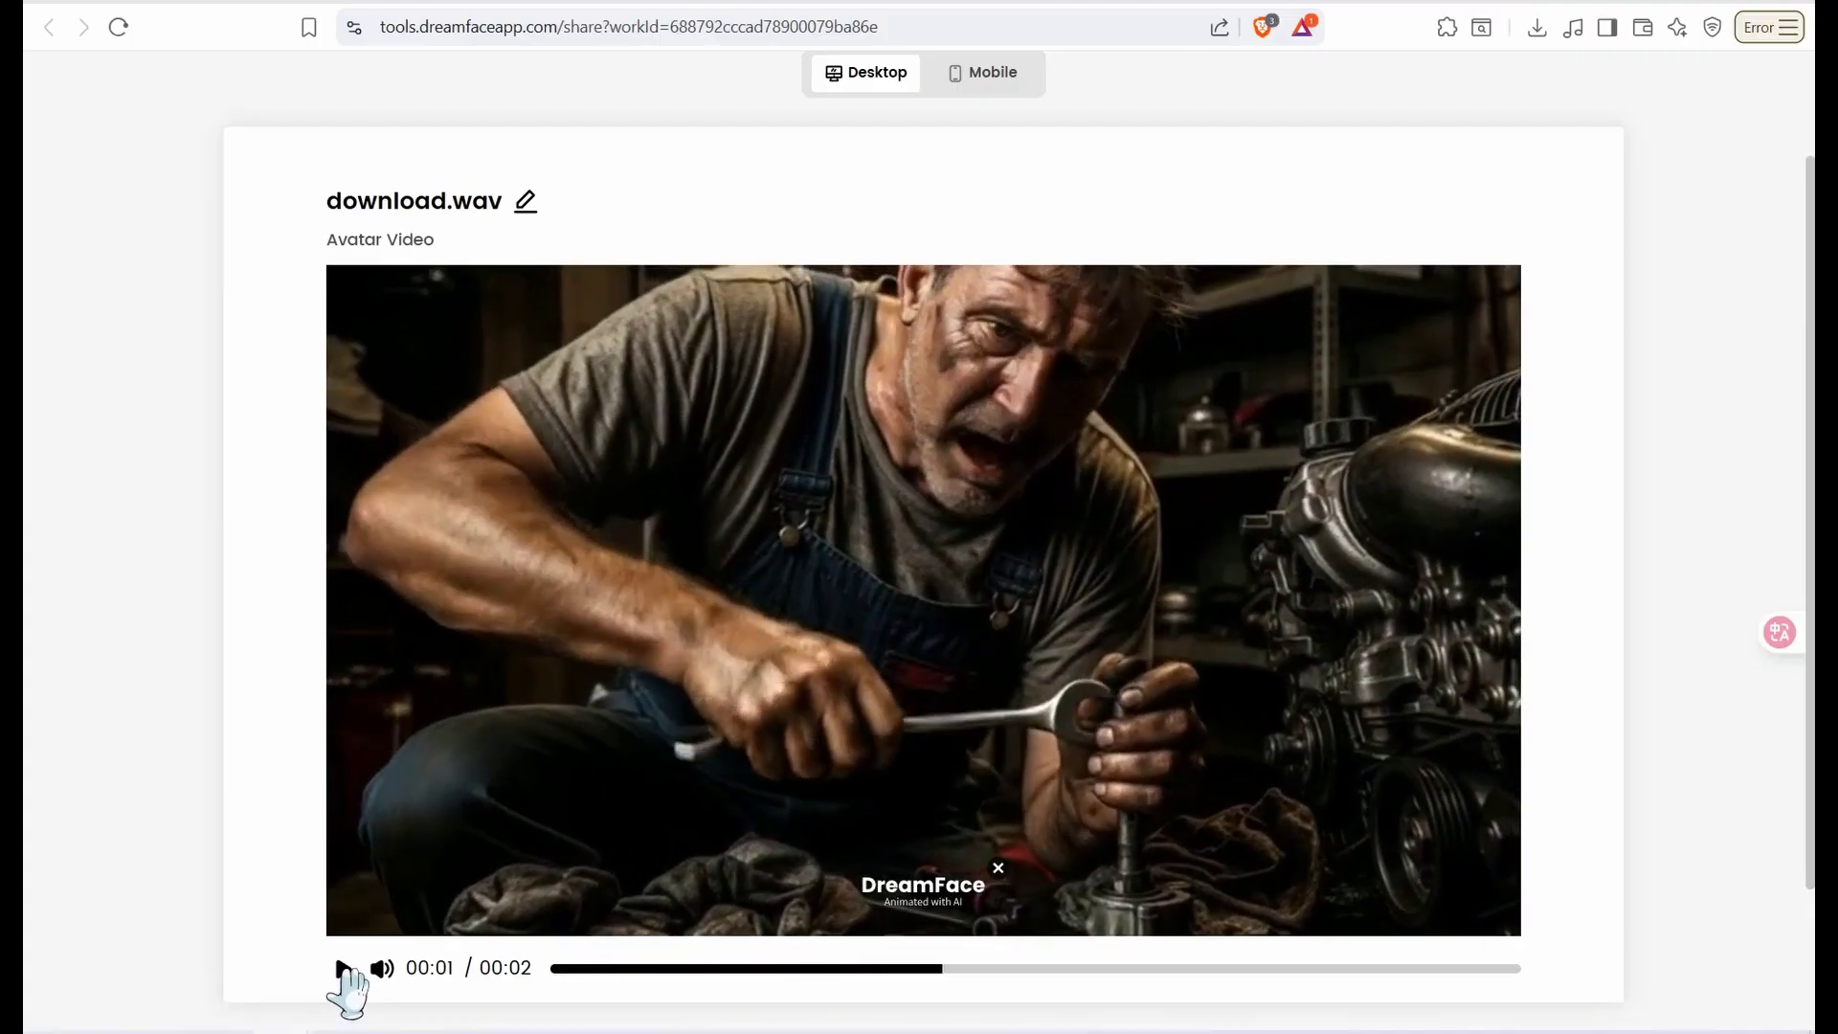